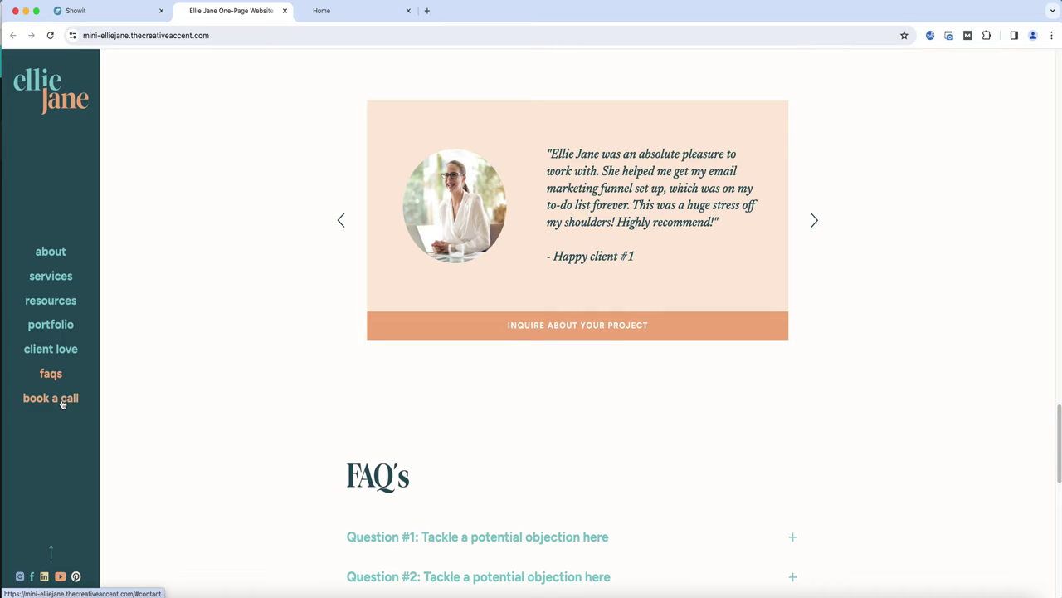
# Switch to the Gina Hills site tab and examine how its menu highlights the current section while scrolling and following links
pyautogui.hotkey('ctrl', 'Tab')
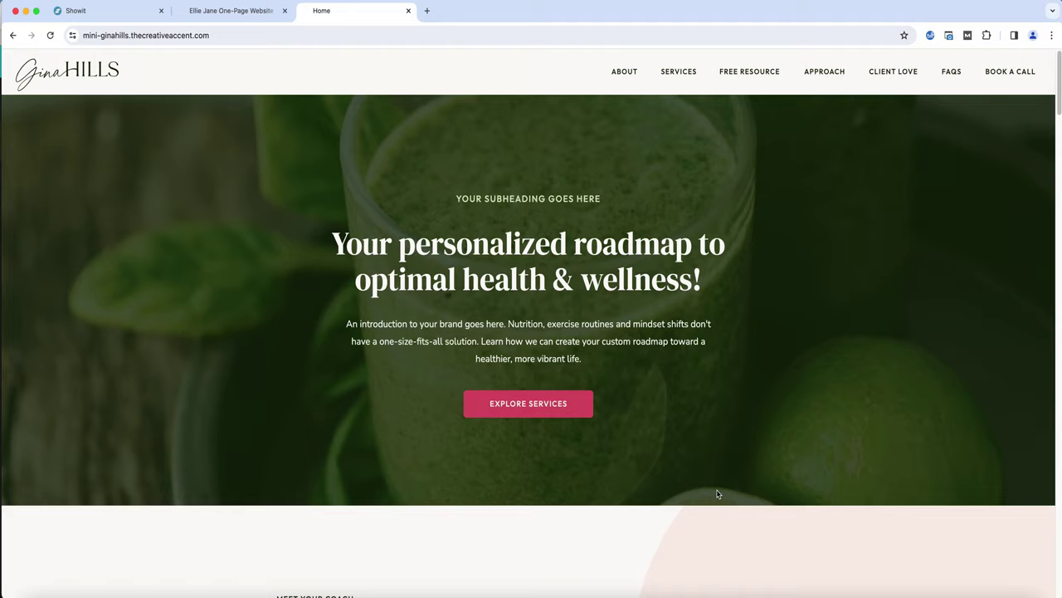
pyautogui.scroll(-4, 717, 493)
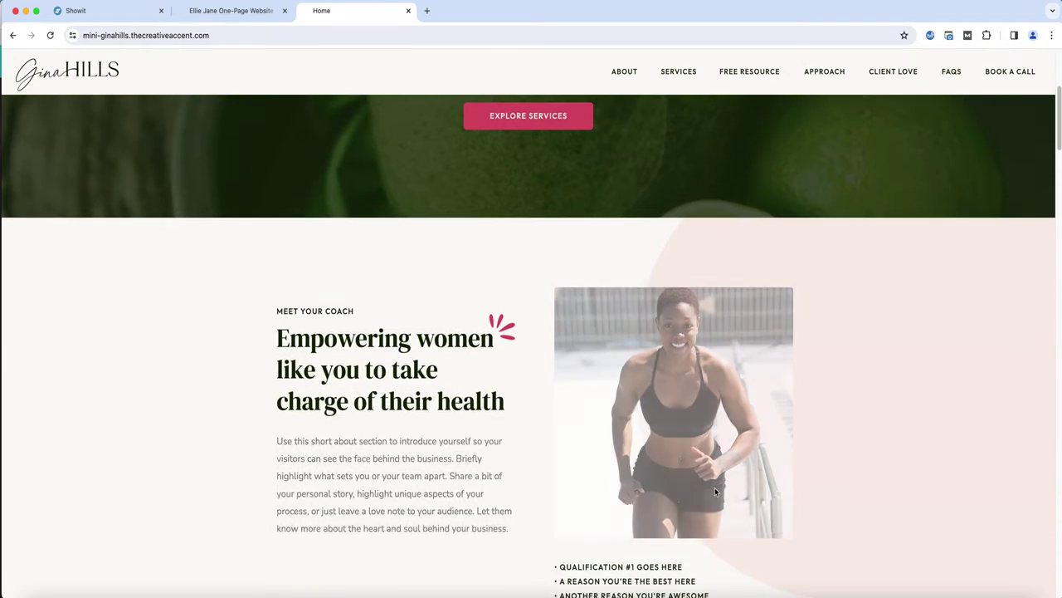
pyautogui.scroll(-4, 715, 487)
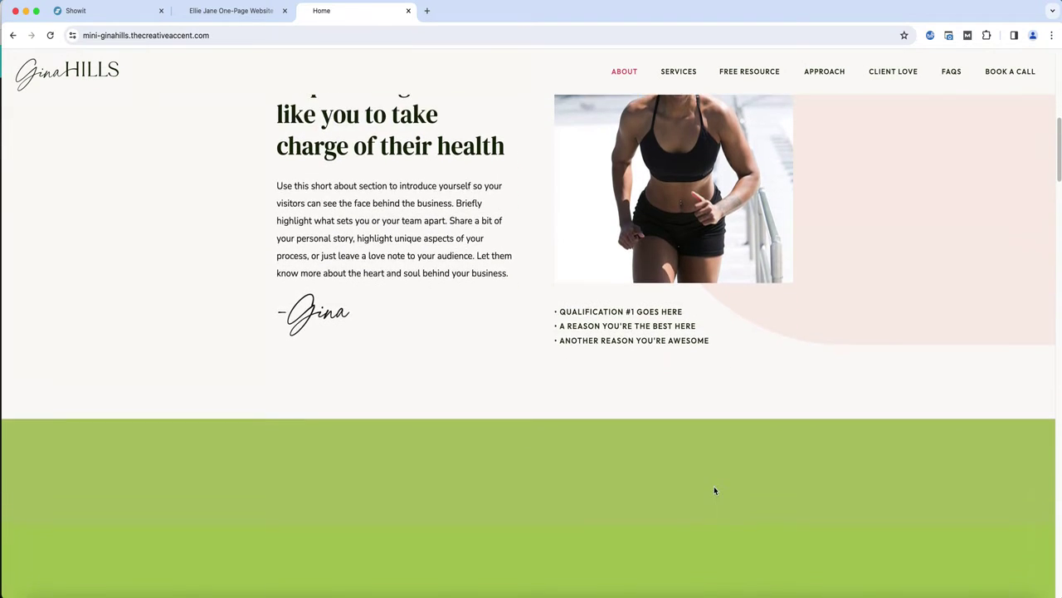
pyautogui.scroll(-4, 714, 489)
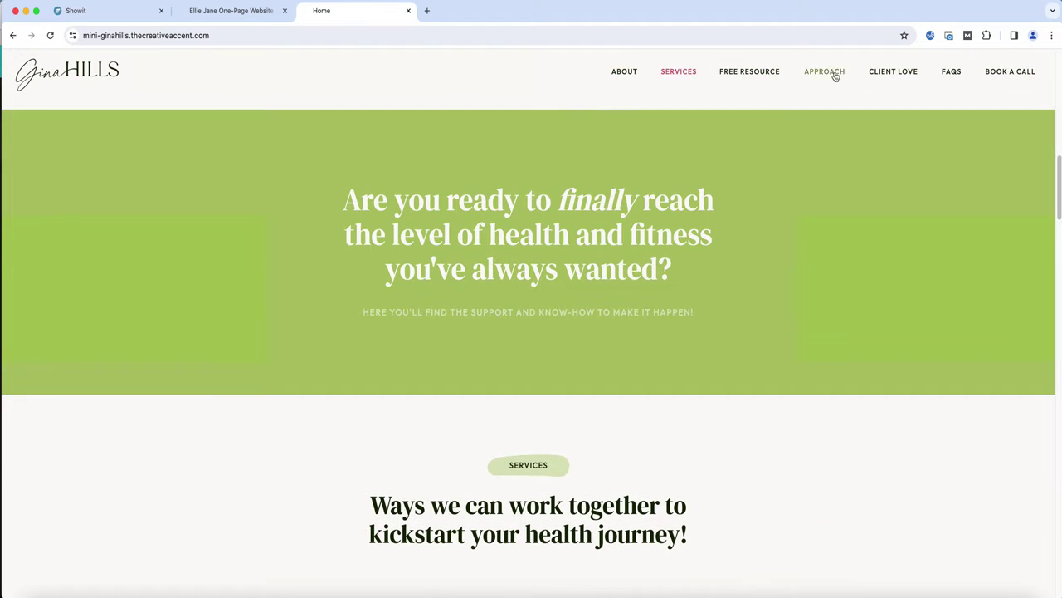
pyautogui.scroll(-1, 782, 197)
pyautogui.scroll(-5, 781, 198)
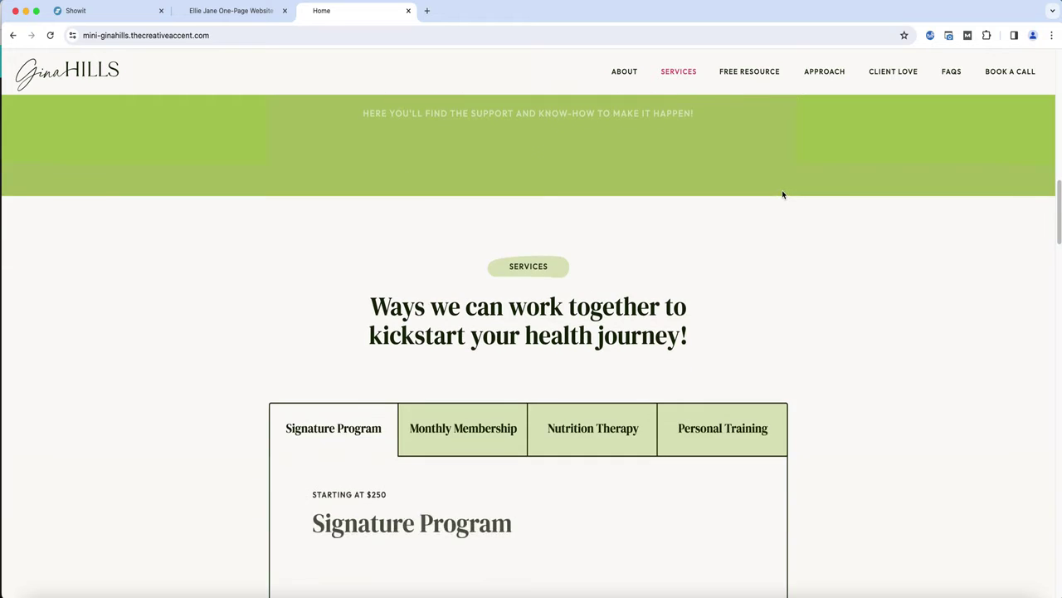
pyautogui.scroll(-5, 781, 194)
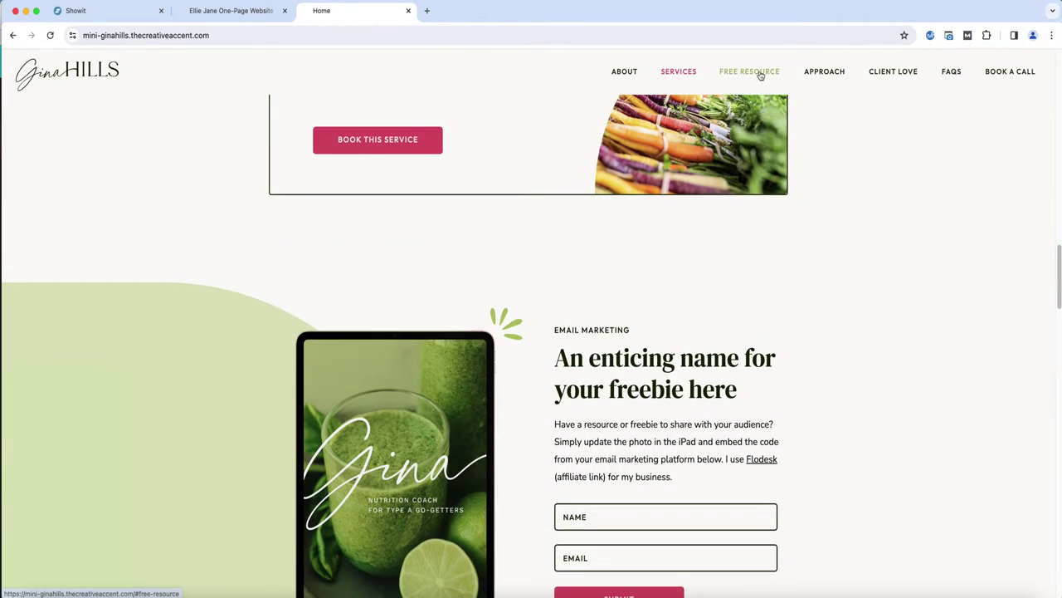
pyautogui.click(759, 73)
pyautogui.click(833, 73)
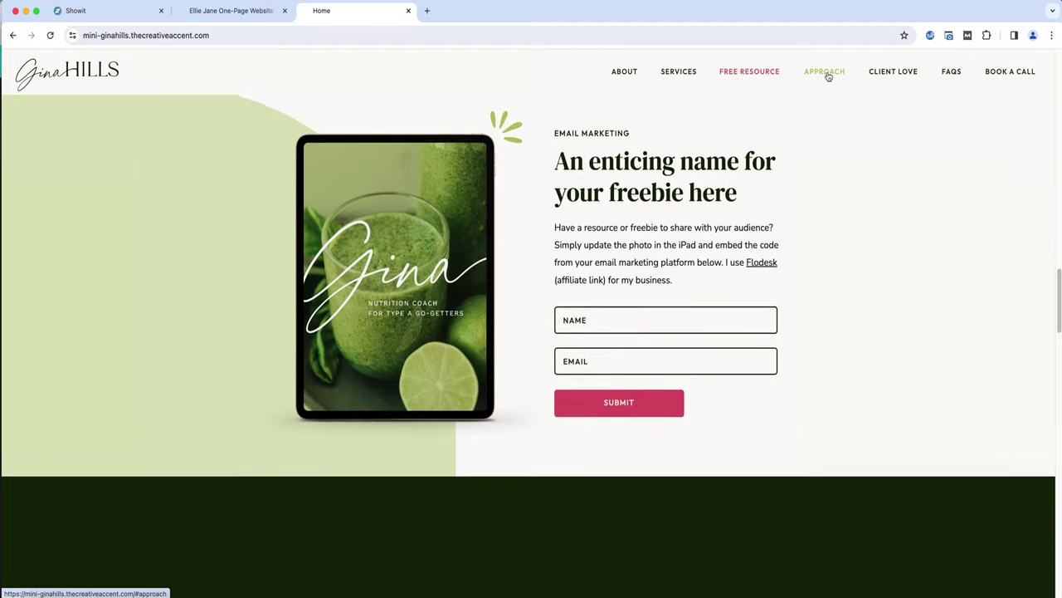
pyautogui.click(884, 73)
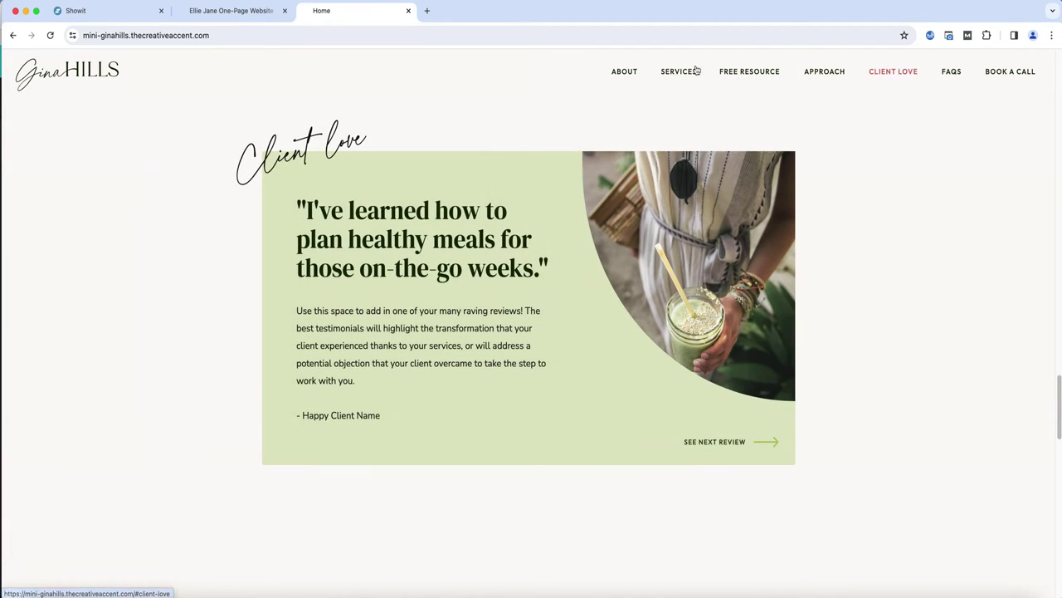
pyautogui.click(688, 73)
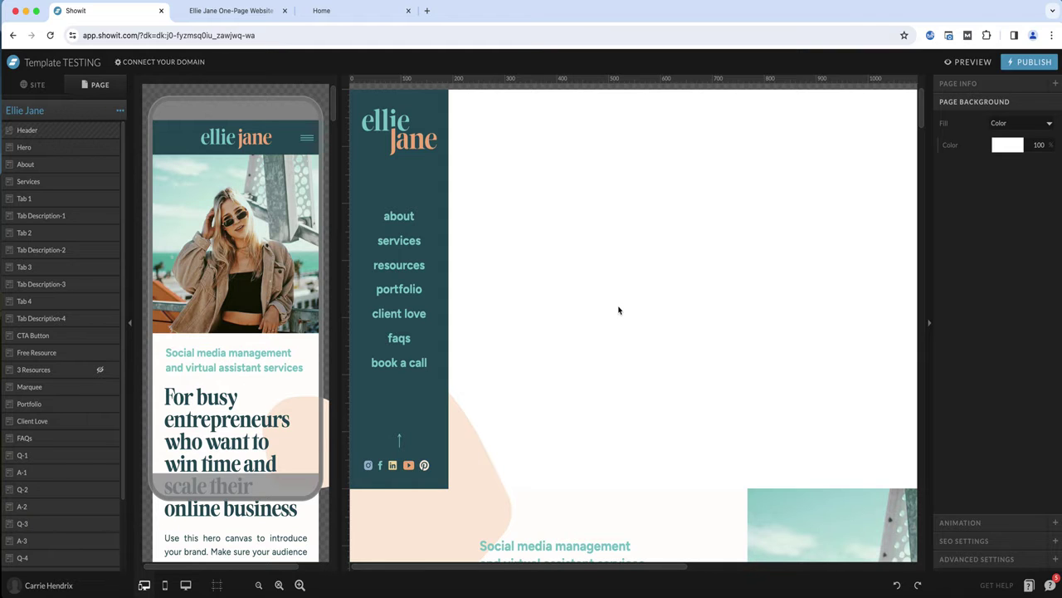
# Open the Header-1 site canvas and inspect the link canvas slug of each menu item from about to book a call
pyautogui.click(618, 309)
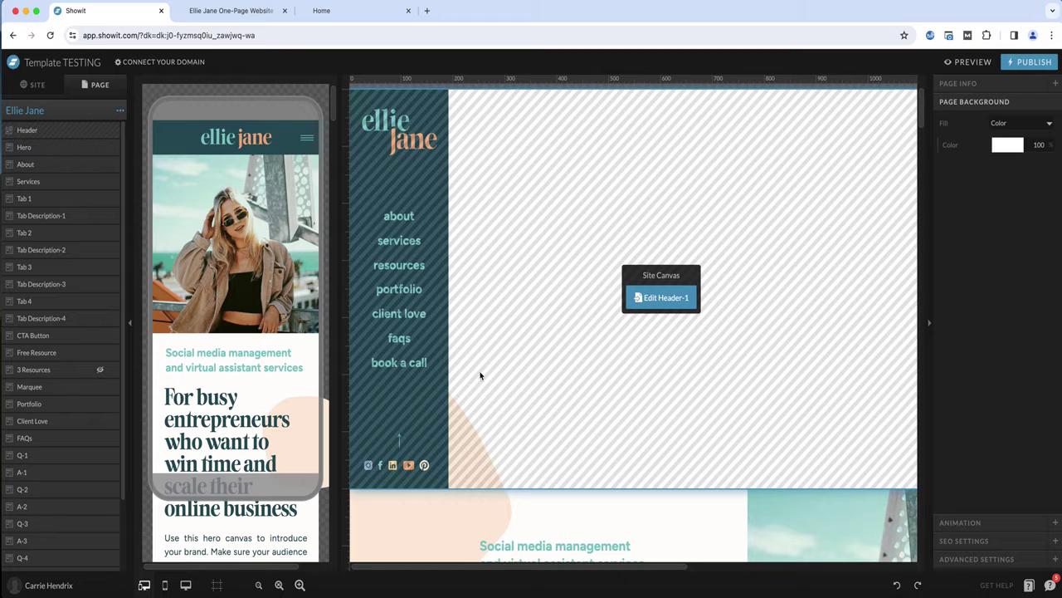
pyautogui.click(666, 299)
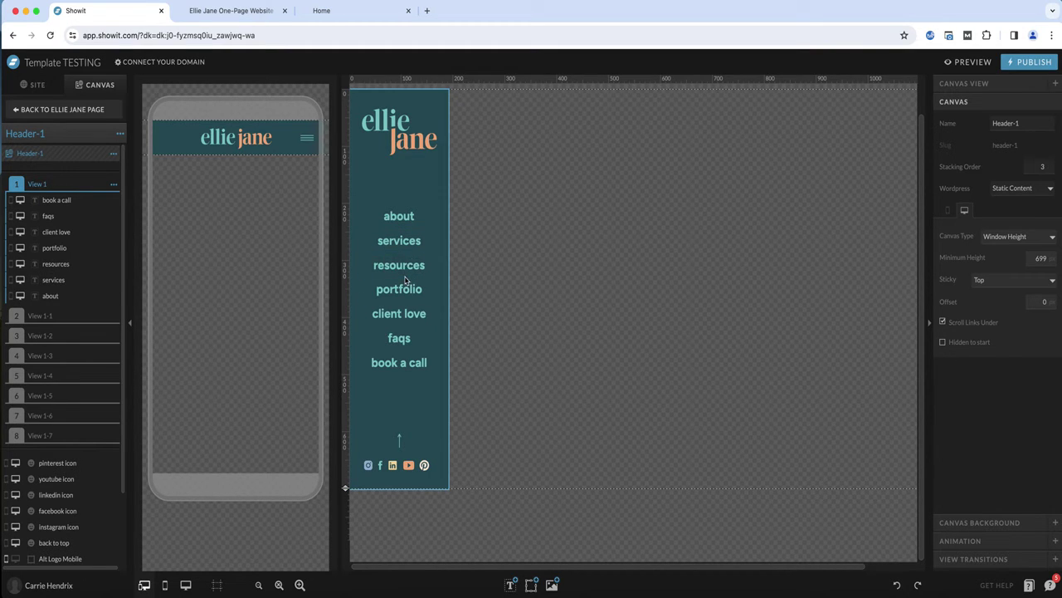
pyautogui.click(399, 218)
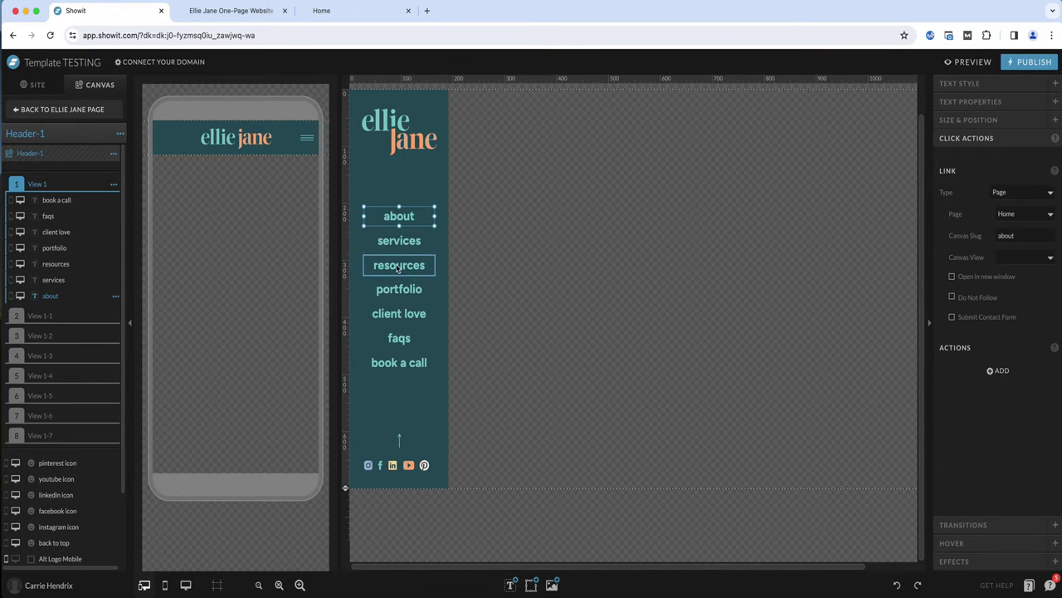
pyautogui.click(403, 240)
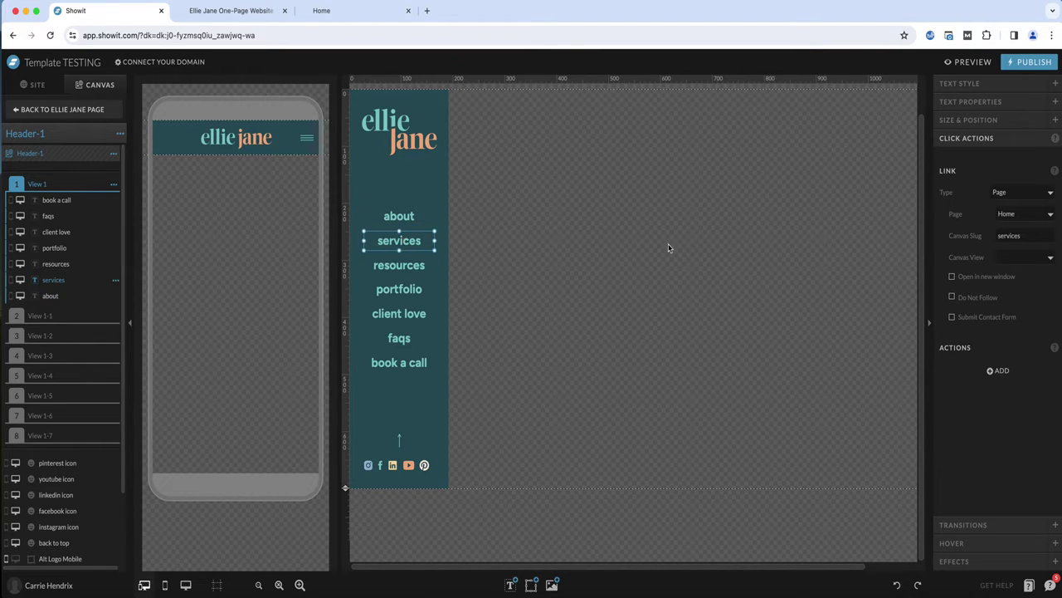
pyautogui.click(428, 271)
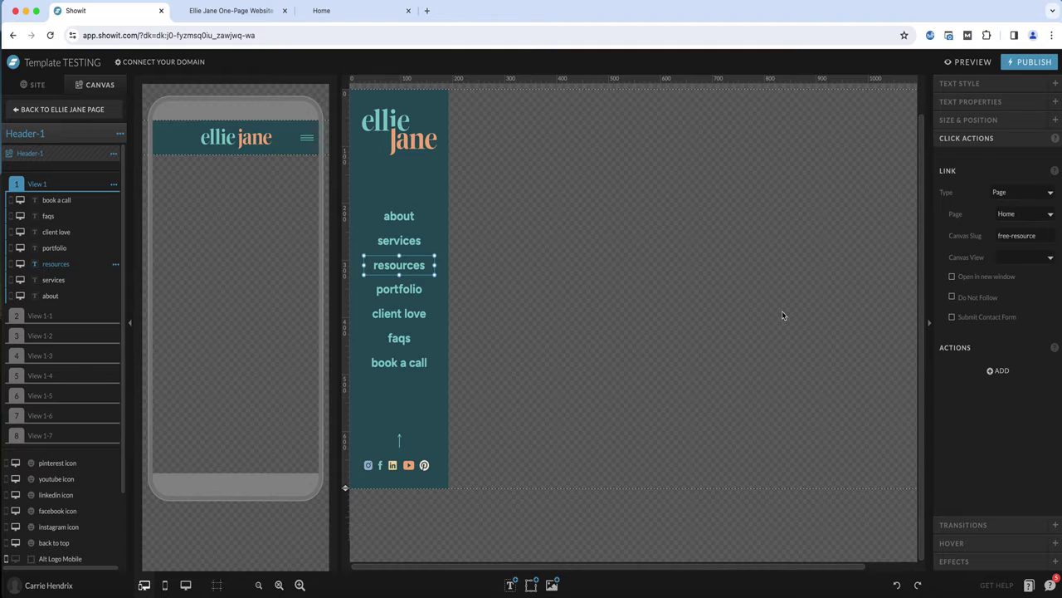
pyautogui.click(420, 289)
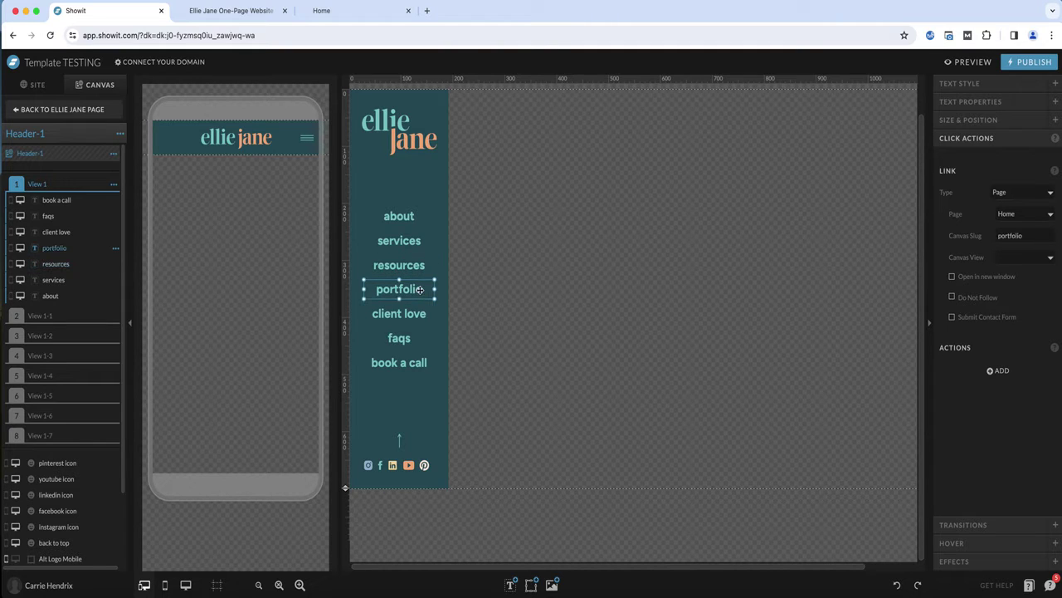
pyautogui.click(409, 318)
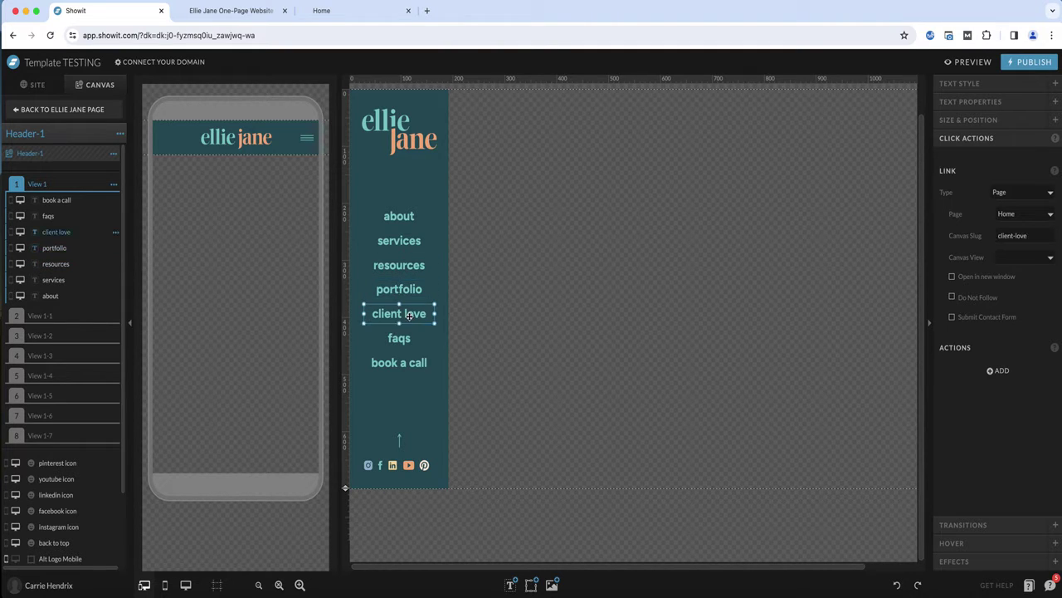
pyautogui.click(404, 338)
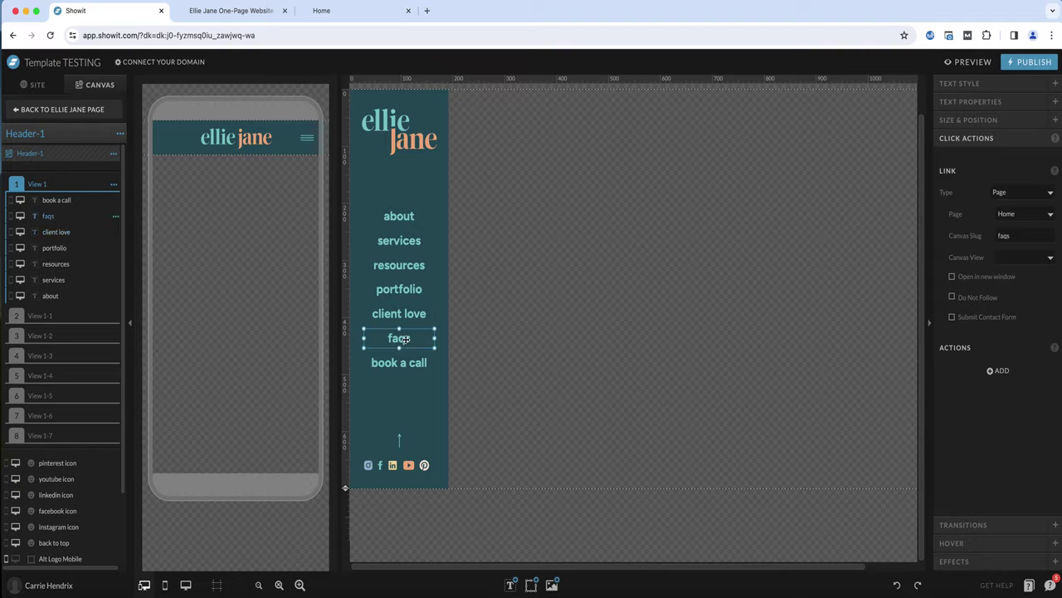
pyautogui.click(408, 363)
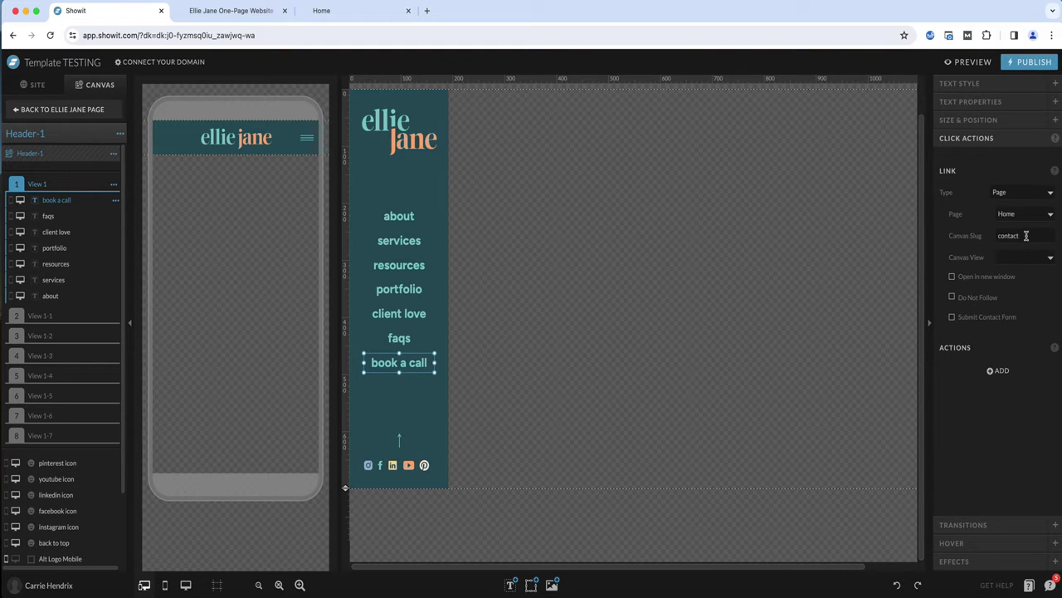
# Return to the Ellie Jane page and inspect the slugs of the About and Free Resource canvases
pyautogui.click(53, 110)
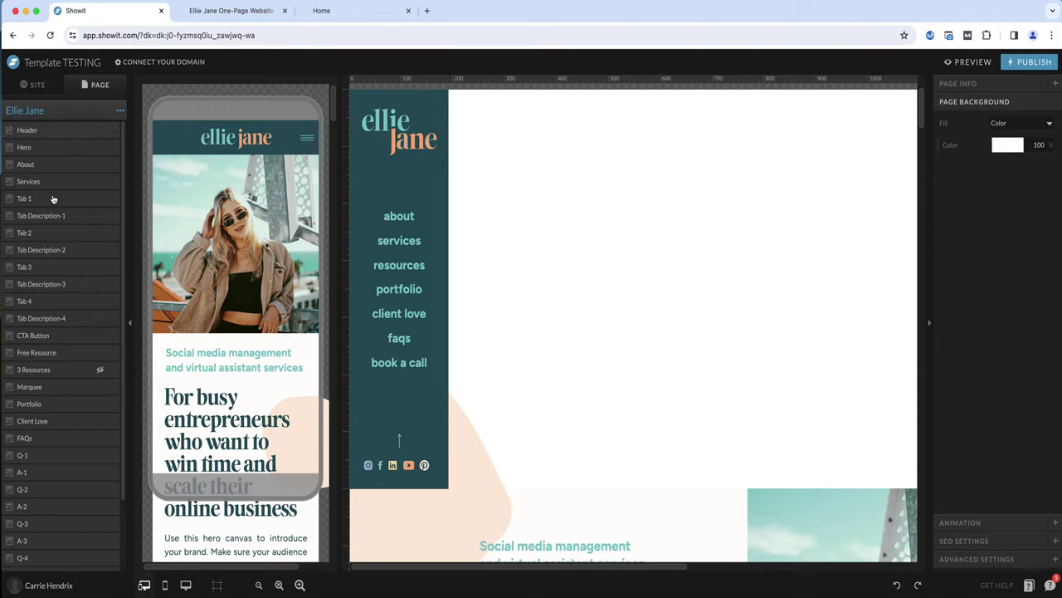
pyautogui.click(26, 165)
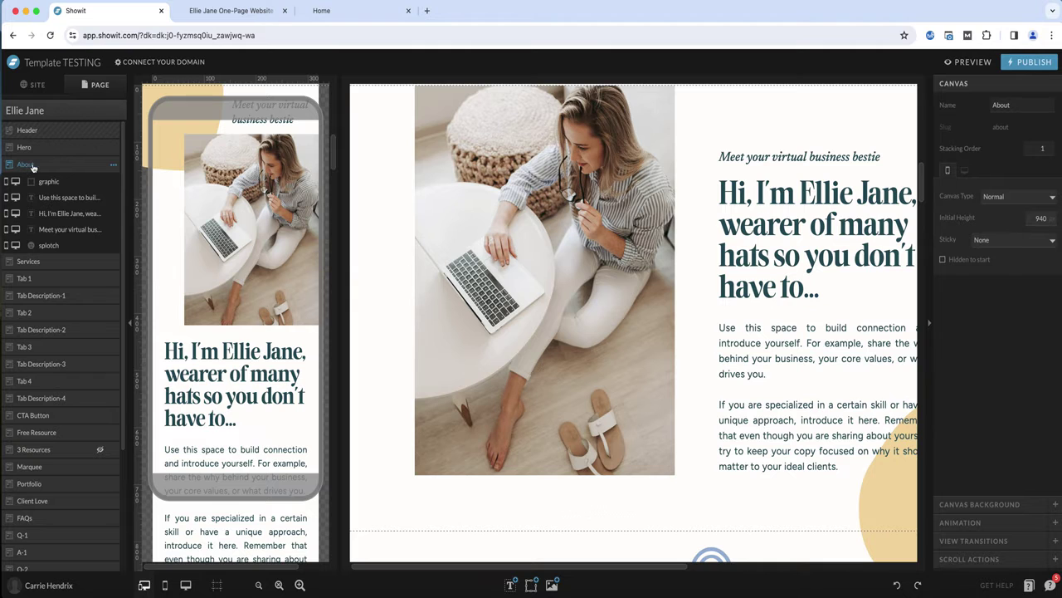
pyautogui.click(49, 434)
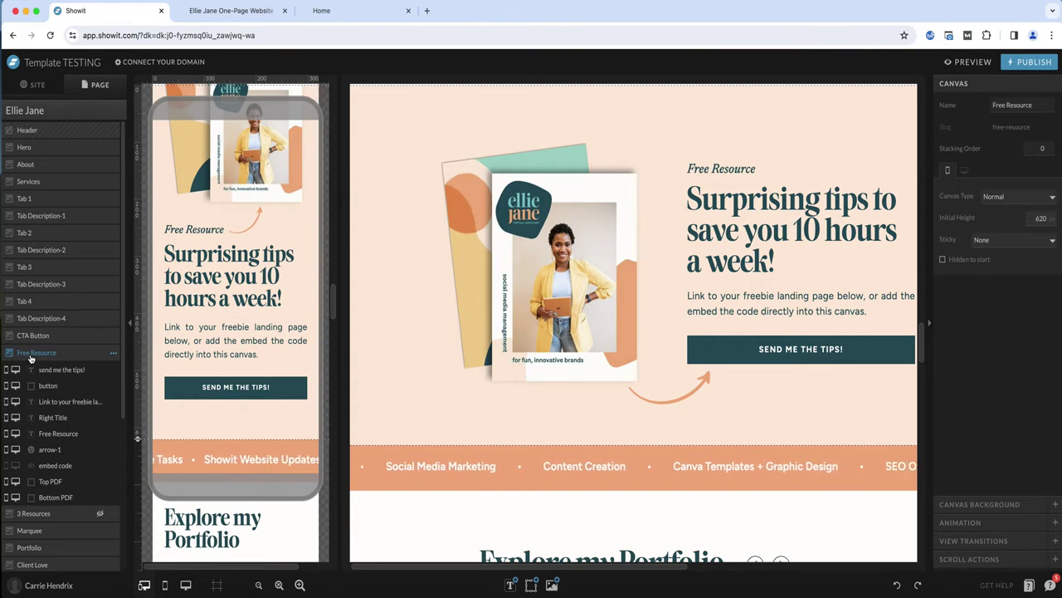
# Reopen the Header-1 site canvas and inspect the resources menu item's link to the free-resource slug
pyautogui.click(58, 130)
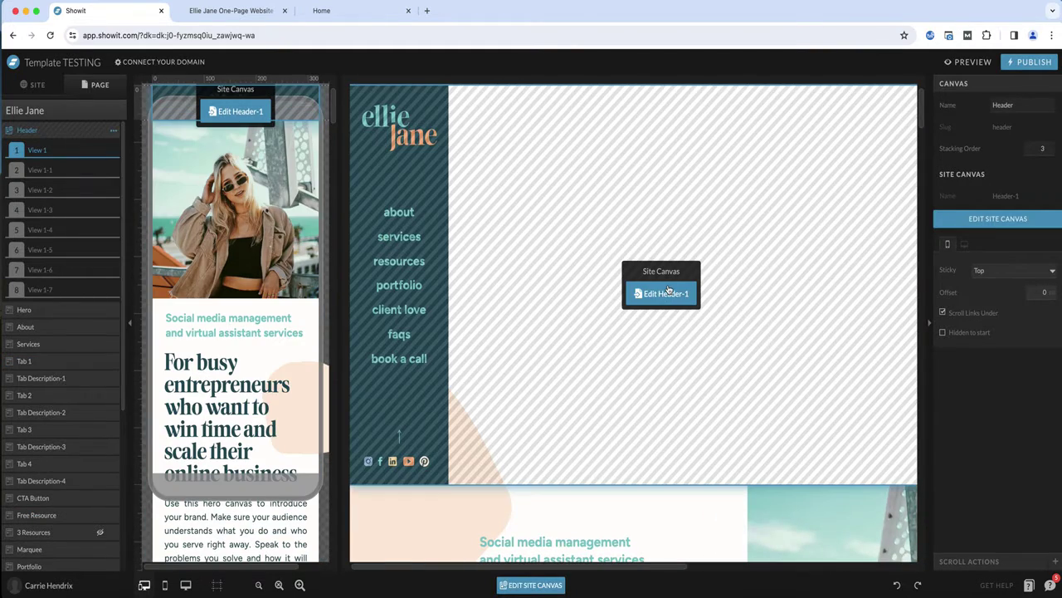
pyautogui.click(667, 290)
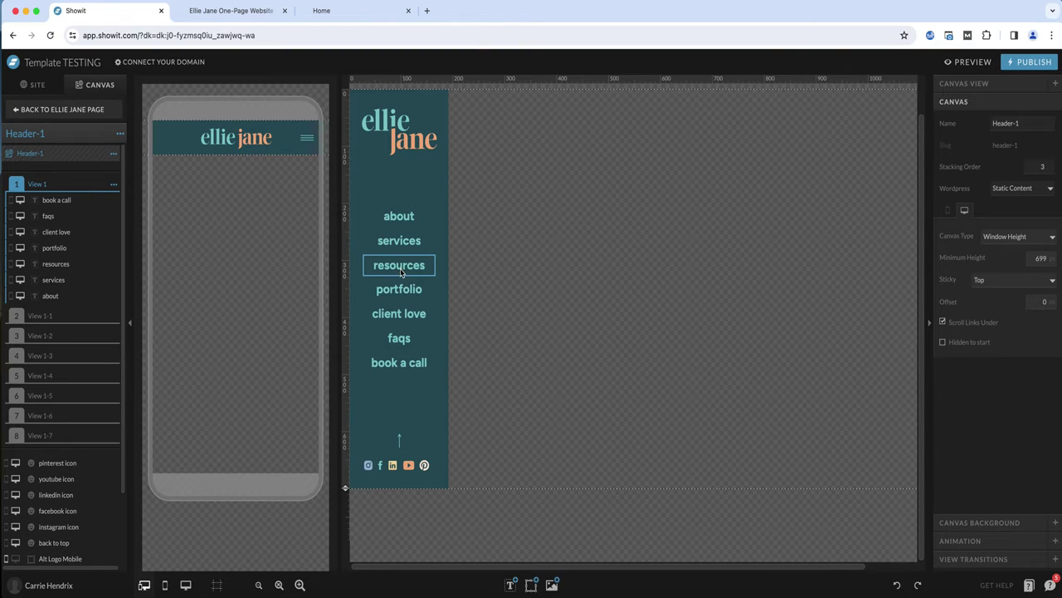
pyautogui.click(400, 272)
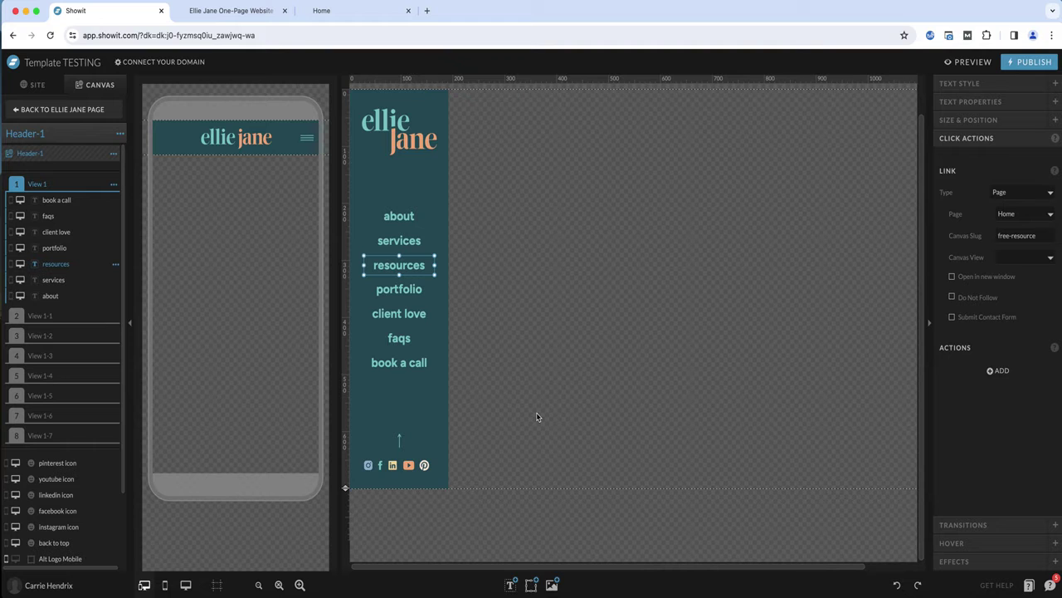
# Switch to the Ellie Jane One-Page Website tab and scroll up through the live page, watching the menu highlight change
pyautogui.click(254, 13)
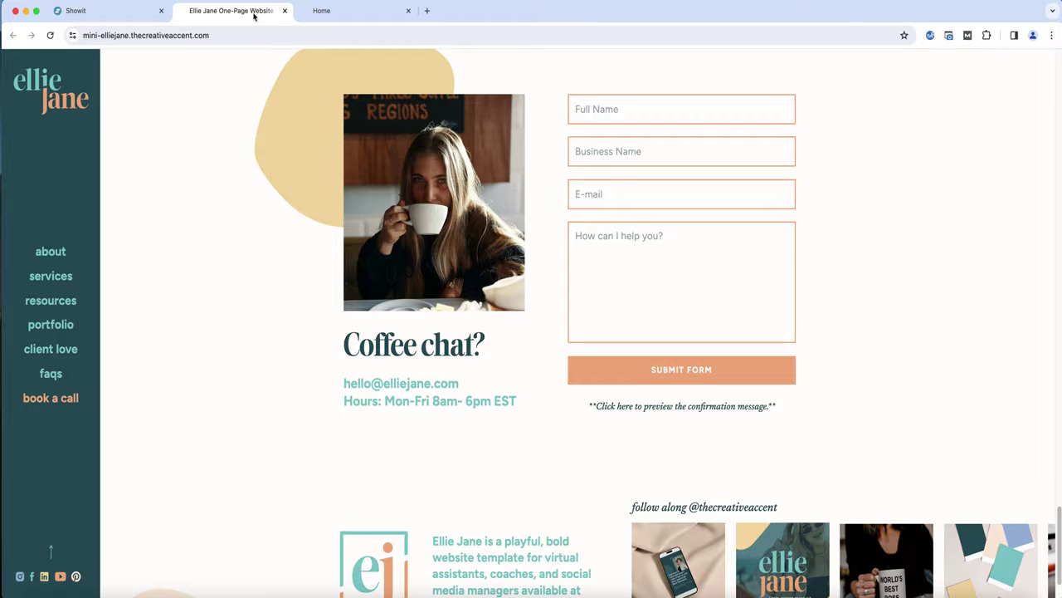
pyautogui.scroll(3, 240, 346)
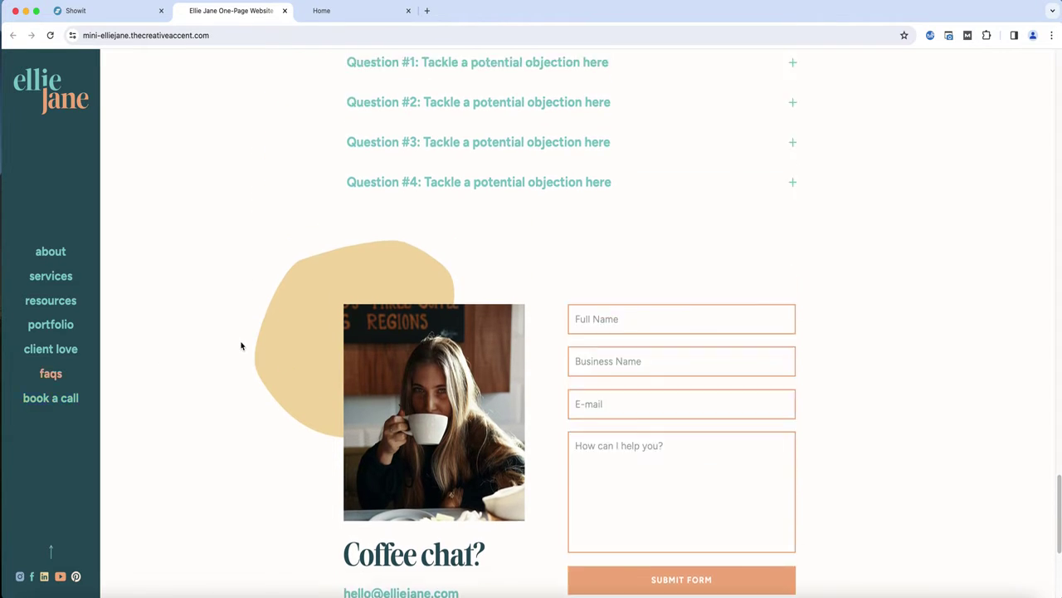
pyautogui.click(49, 374)
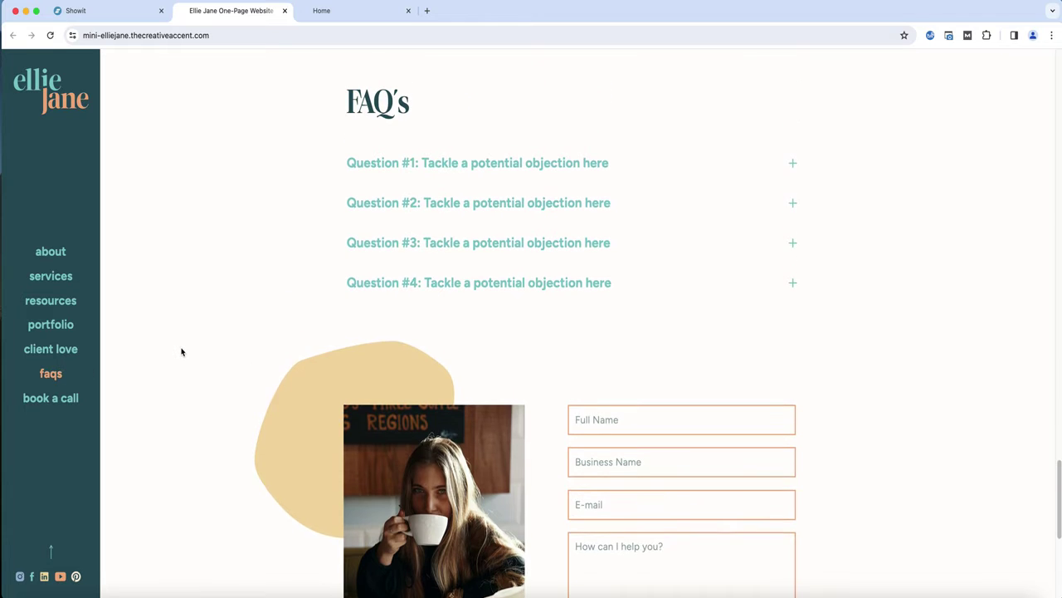
pyautogui.scroll(5, 182, 352)
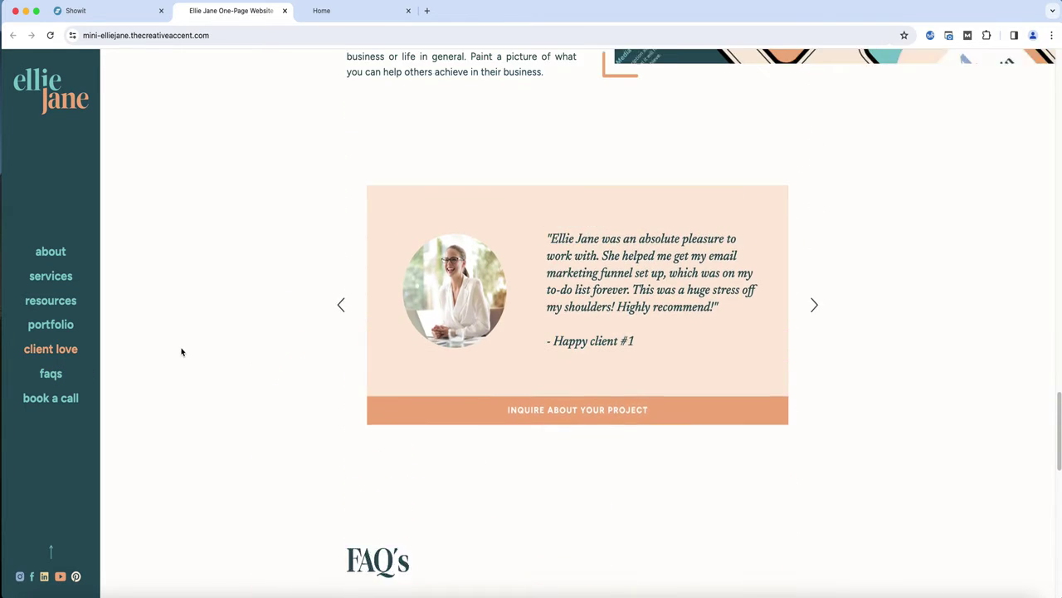
pyautogui.scroll(6, 181, 352)
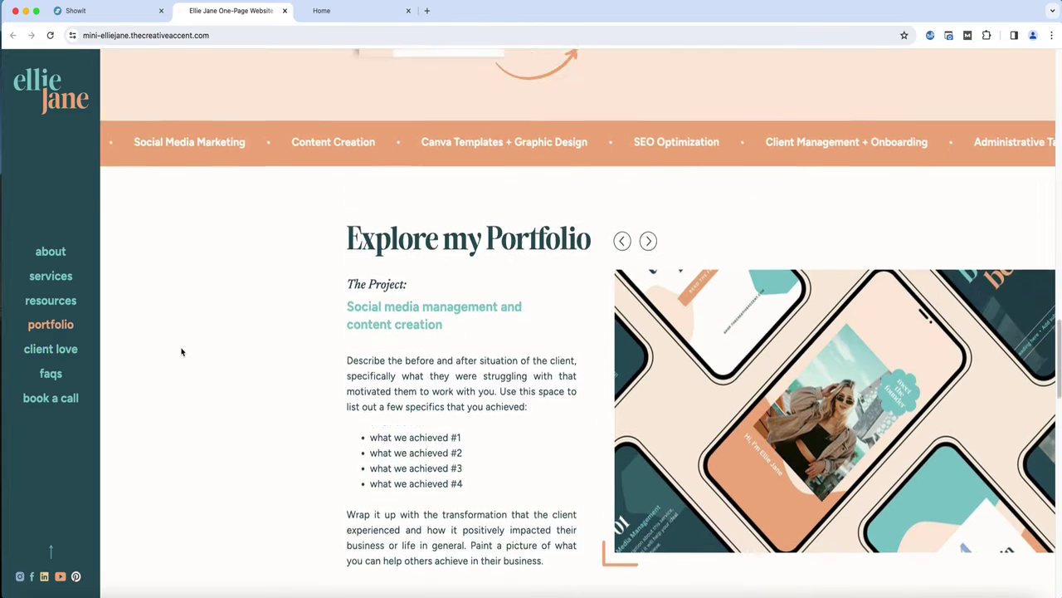
pyautogui.scroll(8, 182, 352)
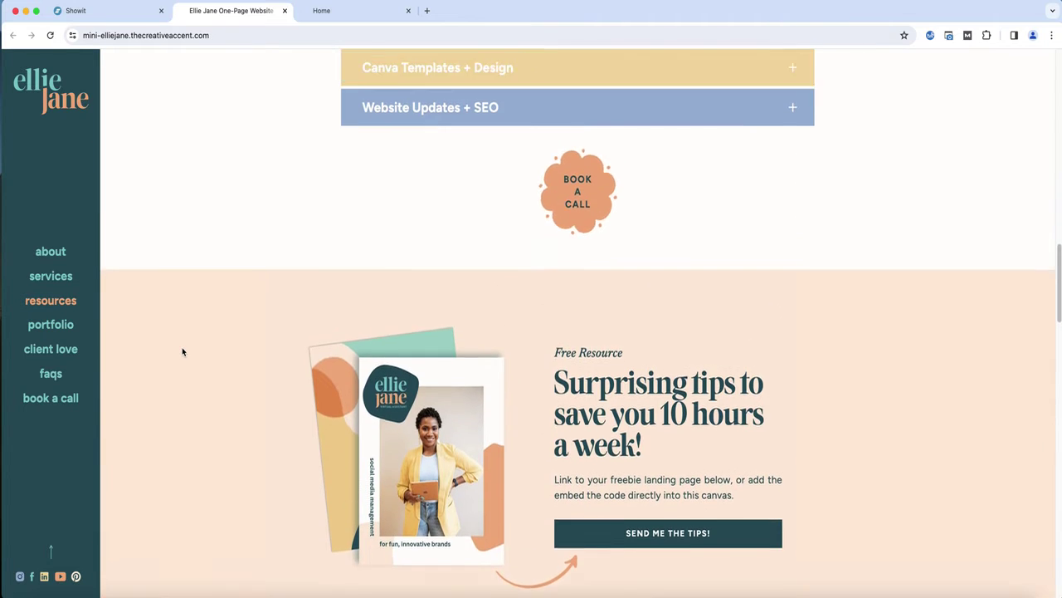
pyautogui.scroll(10, 182, 352)
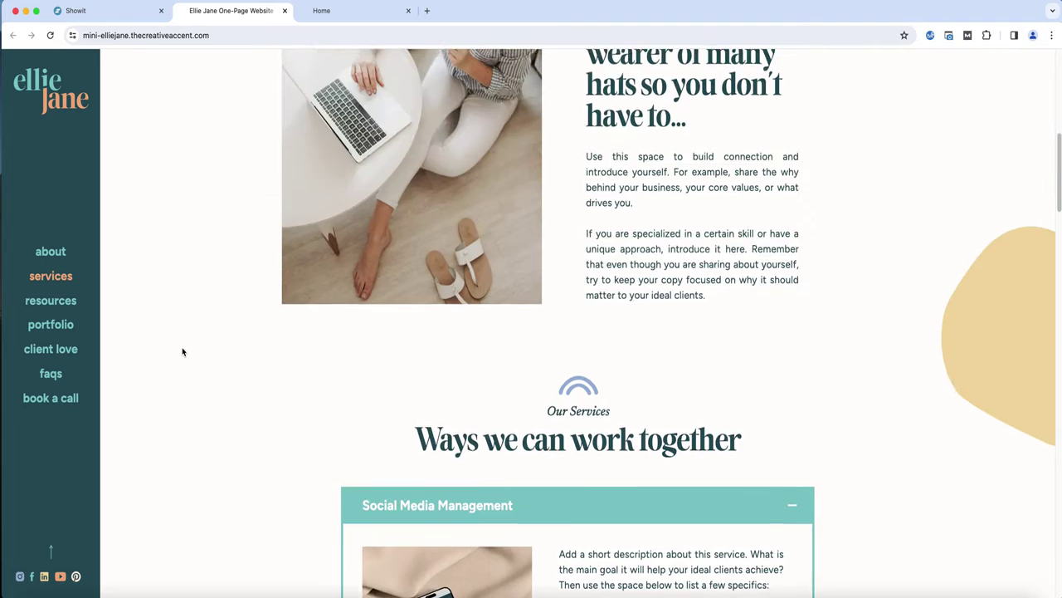
pyautogui.scroll(2, 181, 347)
# Return to the Showit editor and open the View 1-1 view of the Header-1 canvas to inspect its menu items
pyautogui.click(100, 11)
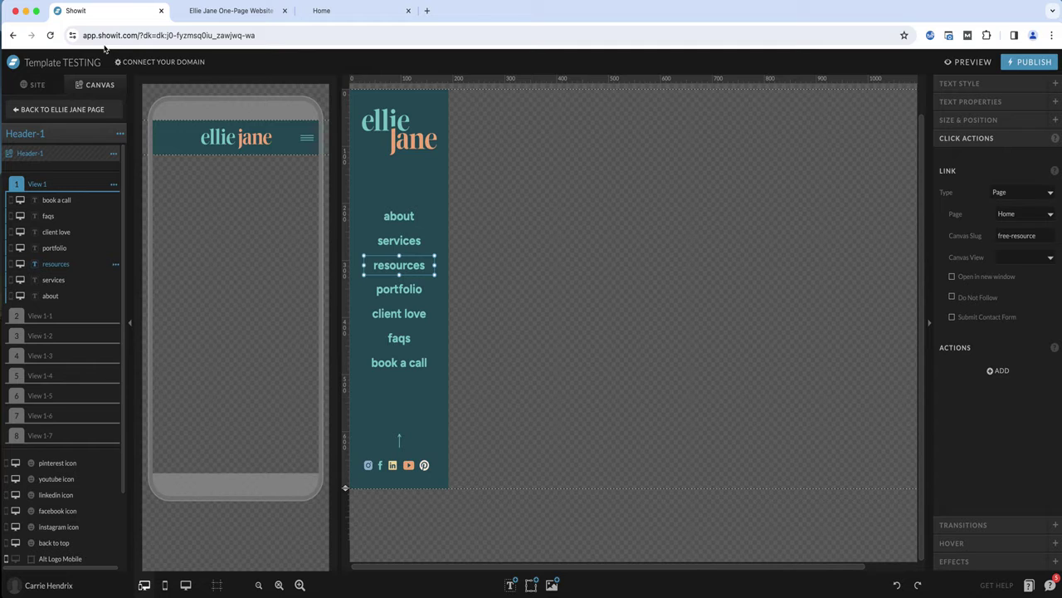
pyautogui.click(32, 185)
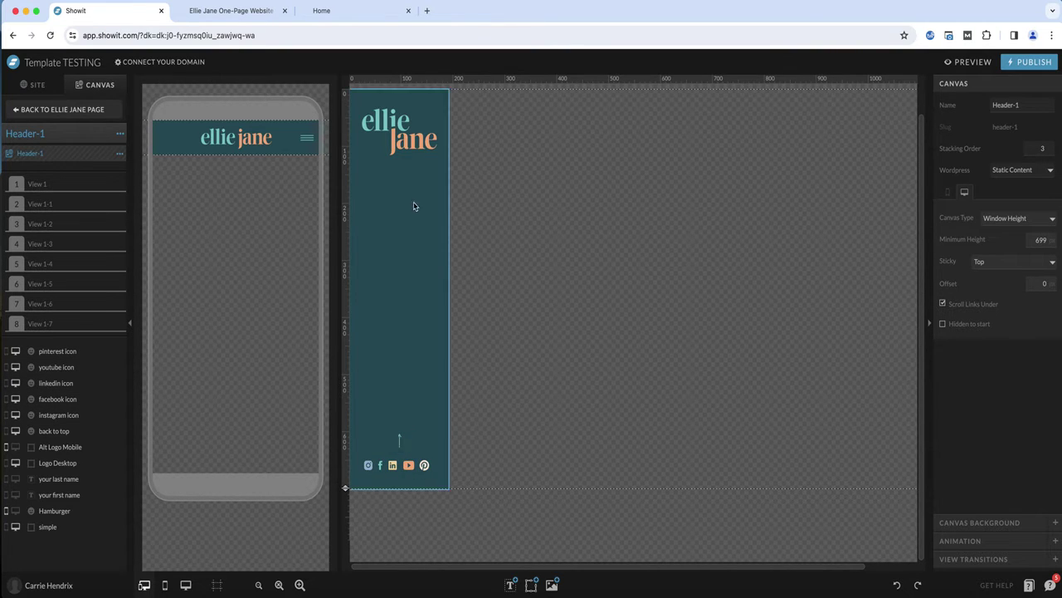
pyautogui.click(37, 185)
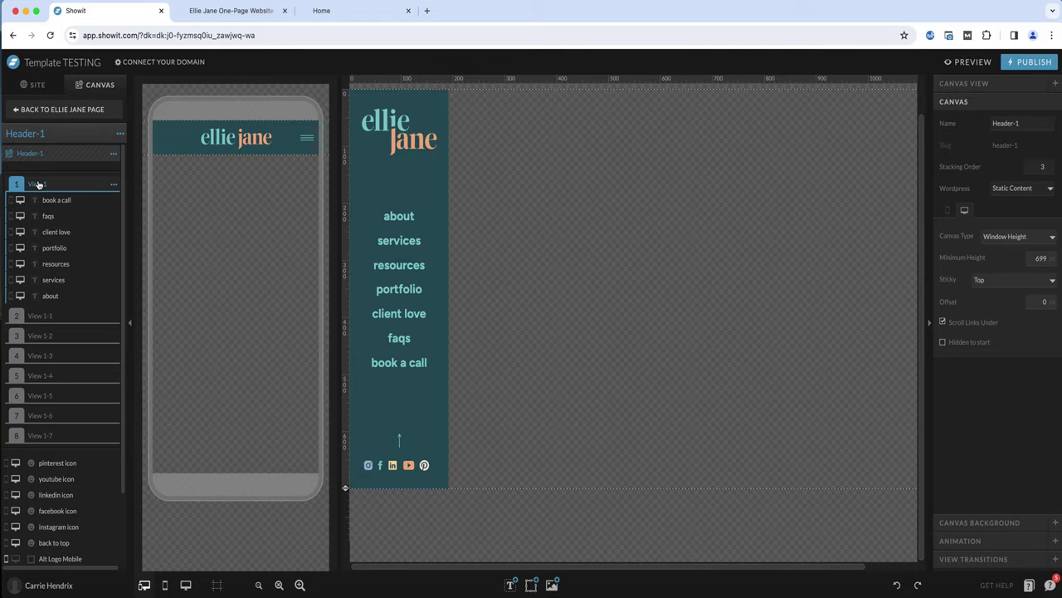
pyautogui.click(38, 316)
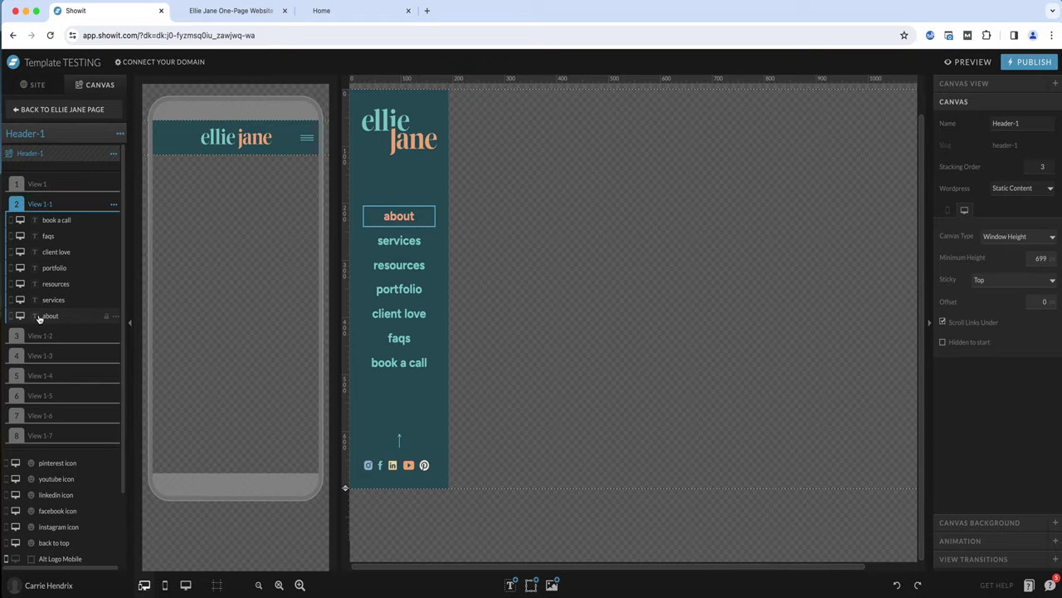
# Step through each Header-1 view from View 1-1 to View 1-6 and back to View 1, checking which menu item is highlighted
pyautogui.click(39, 337)
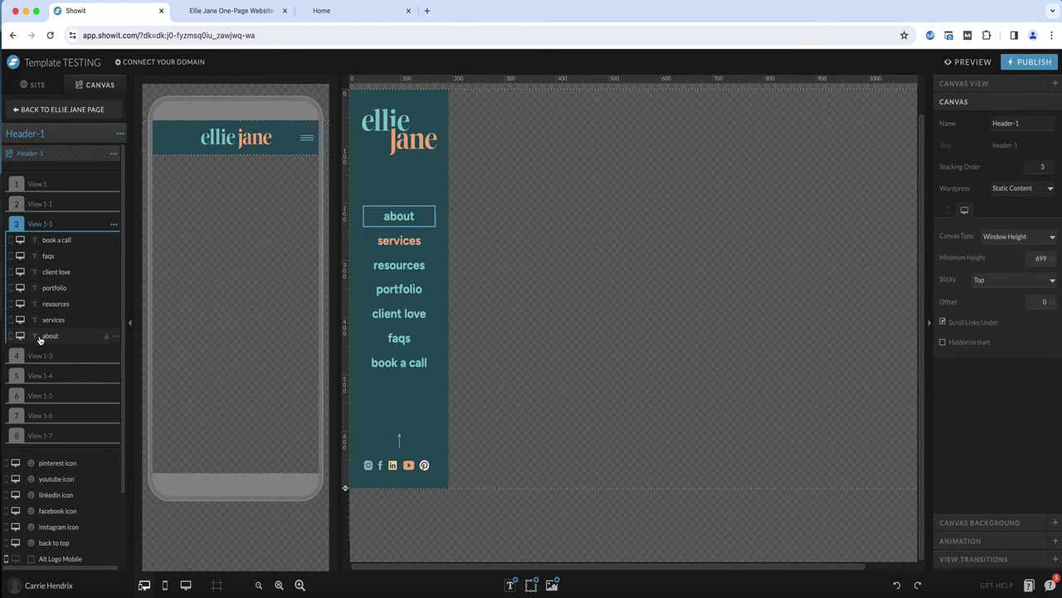
pyautogui.click(39, 357)
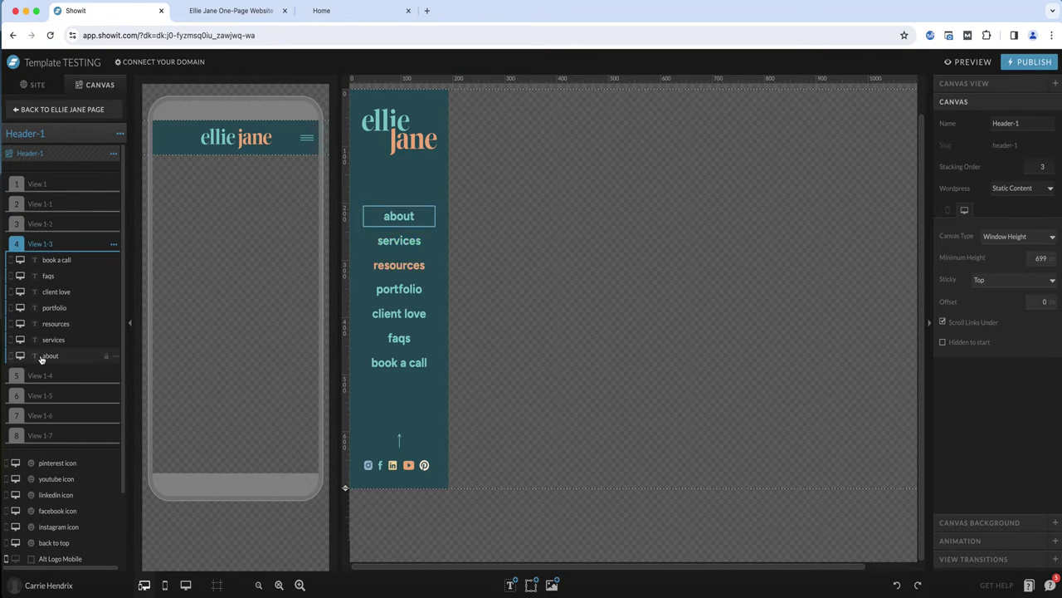
pyautogui.click(40, 380)
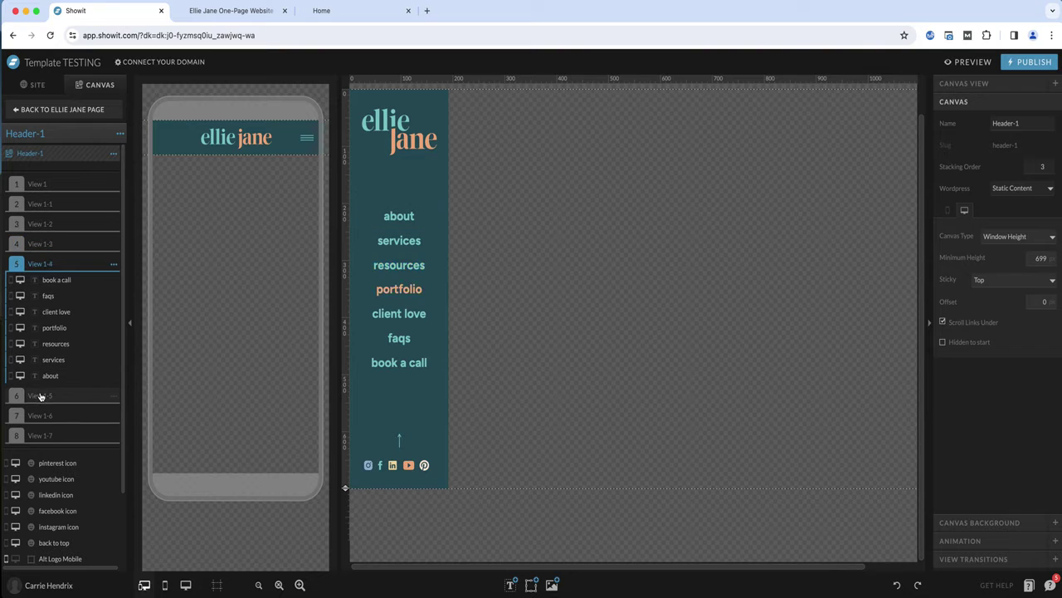
pyautogui.click(40, 397)
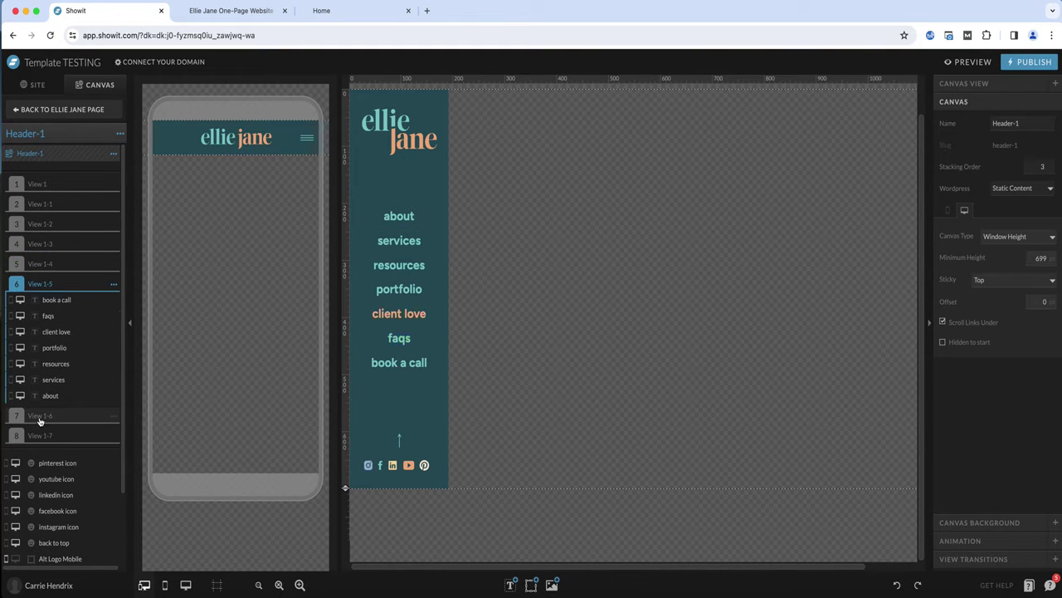
pyautogui.click(39, 420)
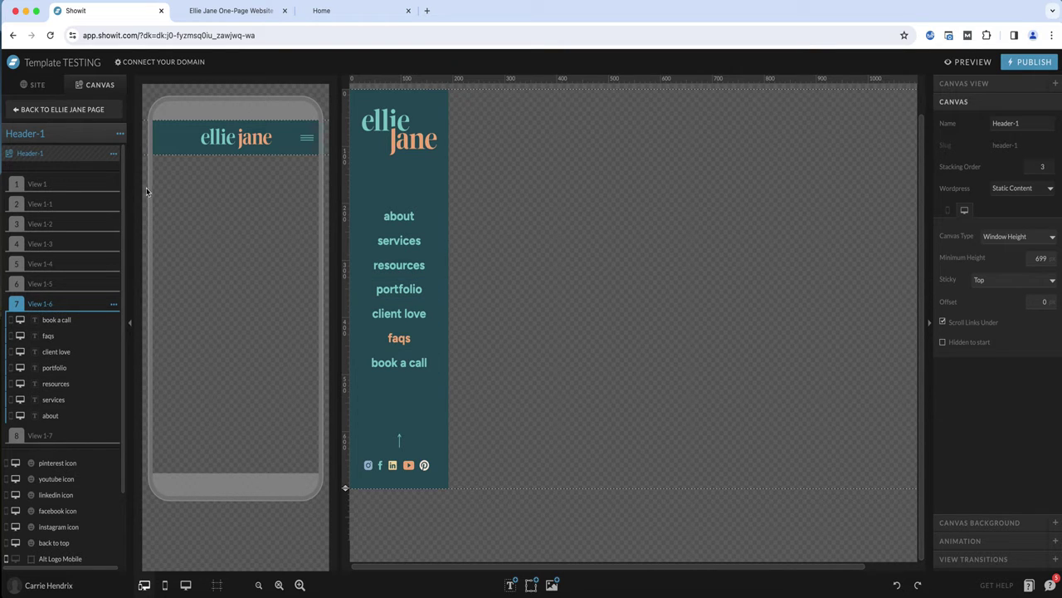
pyautogui.click(49, 185)
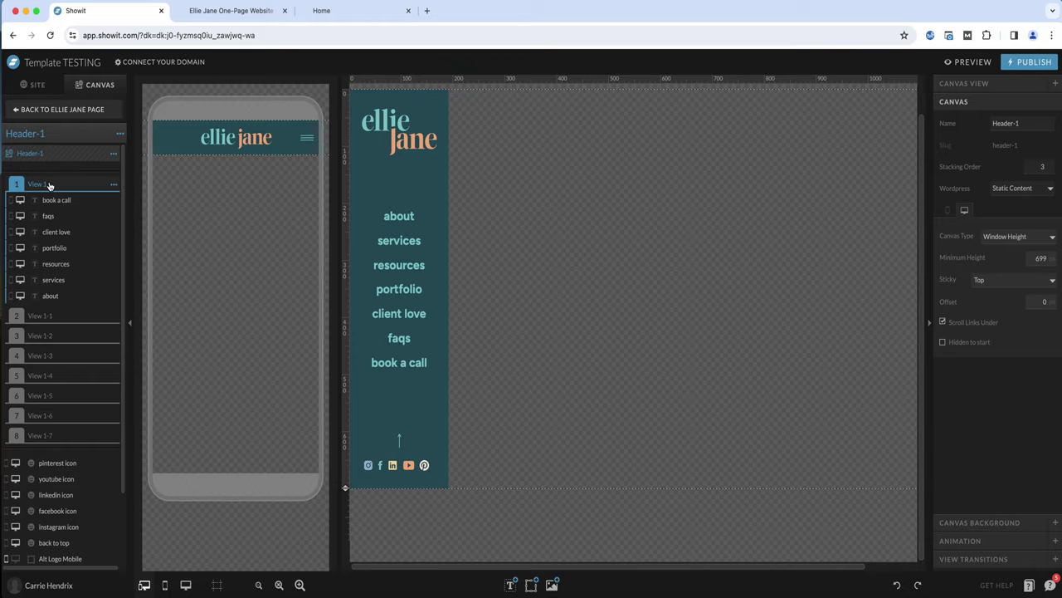
# Inspect the canvas slug links of the about, resources and portfolio menu items in View 1
pyautogui.click(415, 217)
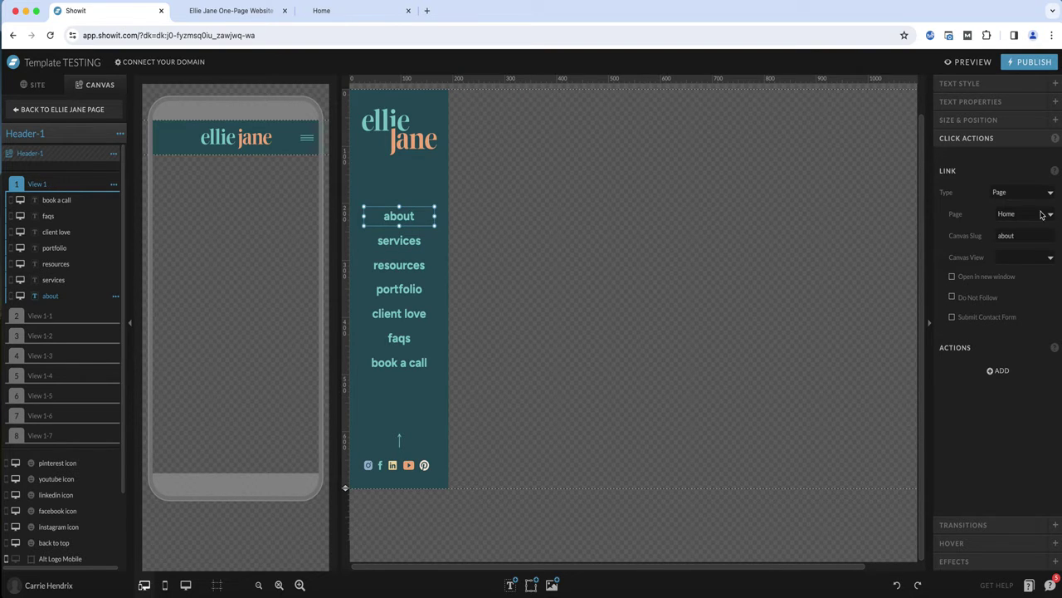
pyautogui.click(394, 243)
pyautogui.click(393, 266)
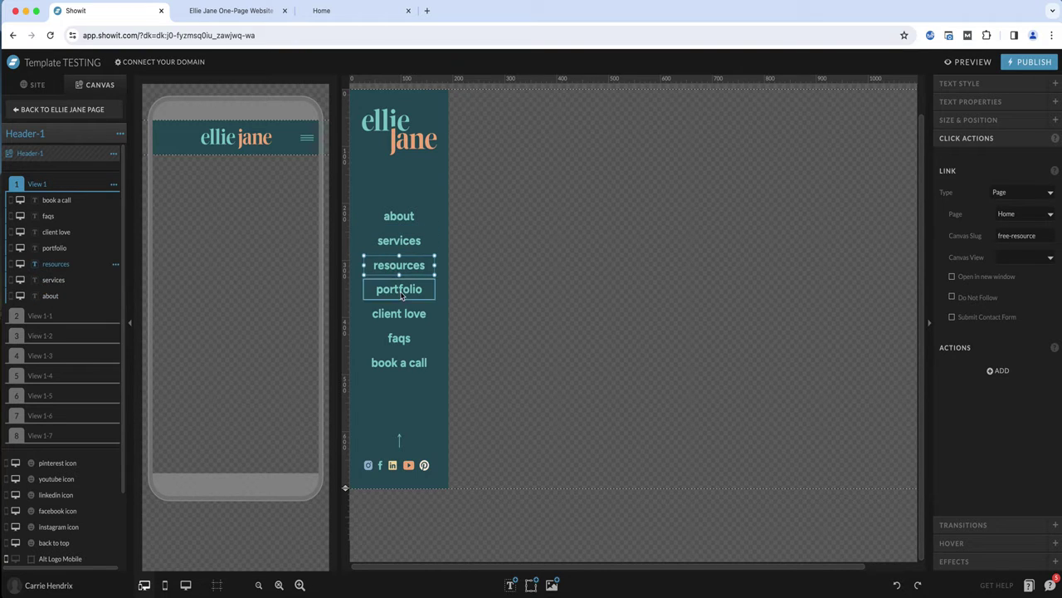
pyautogui.click(393, 290)
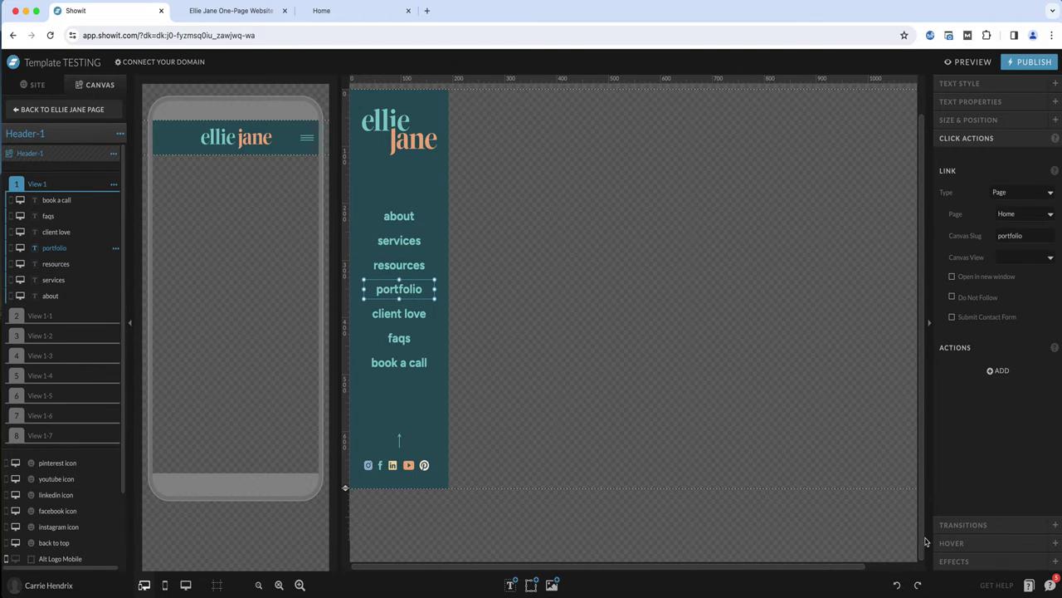
pyautogui.click(954, 543)
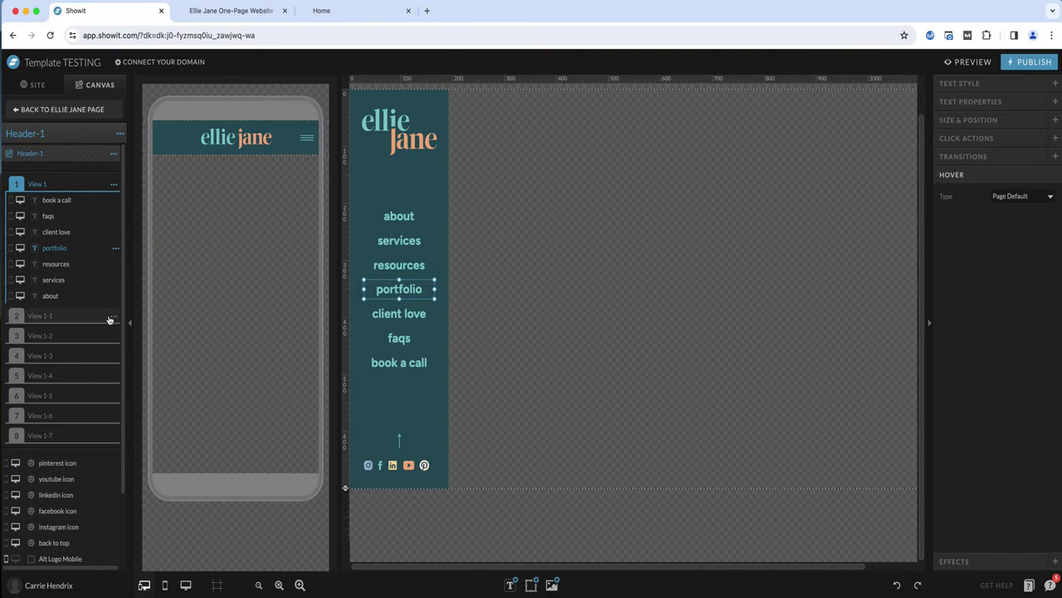
# Delete all Header-1 views except View 1, from View 1-1 through View 1-7
pyautogui.click(114, 318)
pyautogui.click(111, 359)
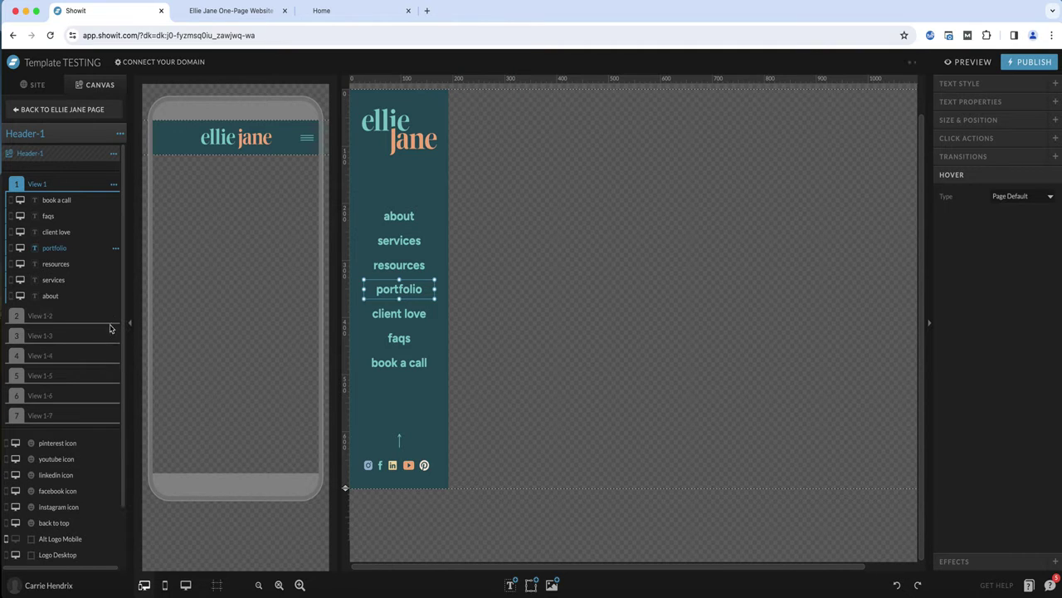
pyautogui.click(114, 319)
pyautogui.click(109, 361)
pyautogui.click(113, 321)
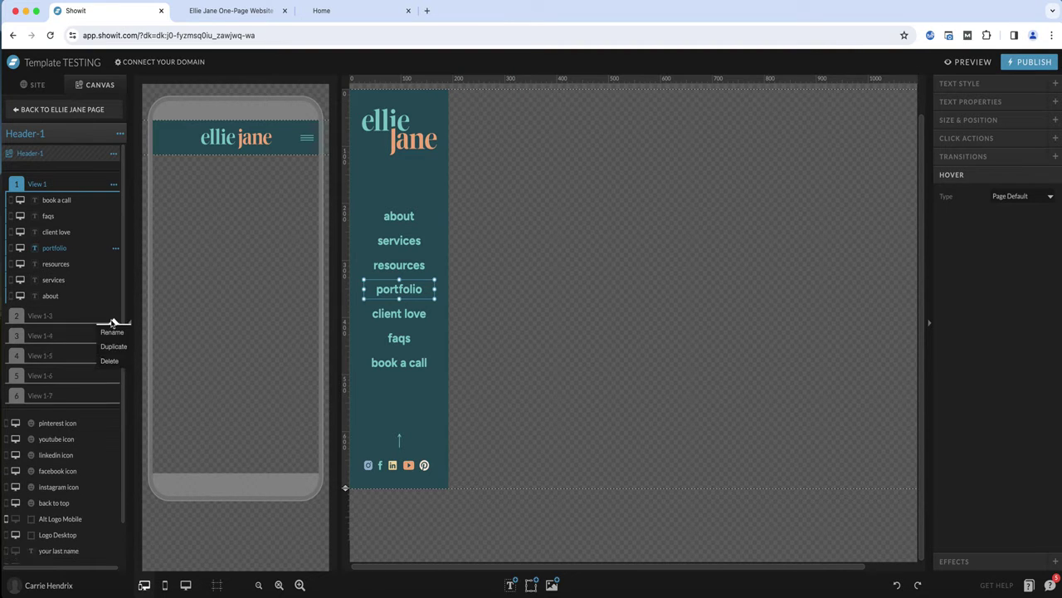
pyautogui.click(109, 360)
pyautogui.click(113, 320)
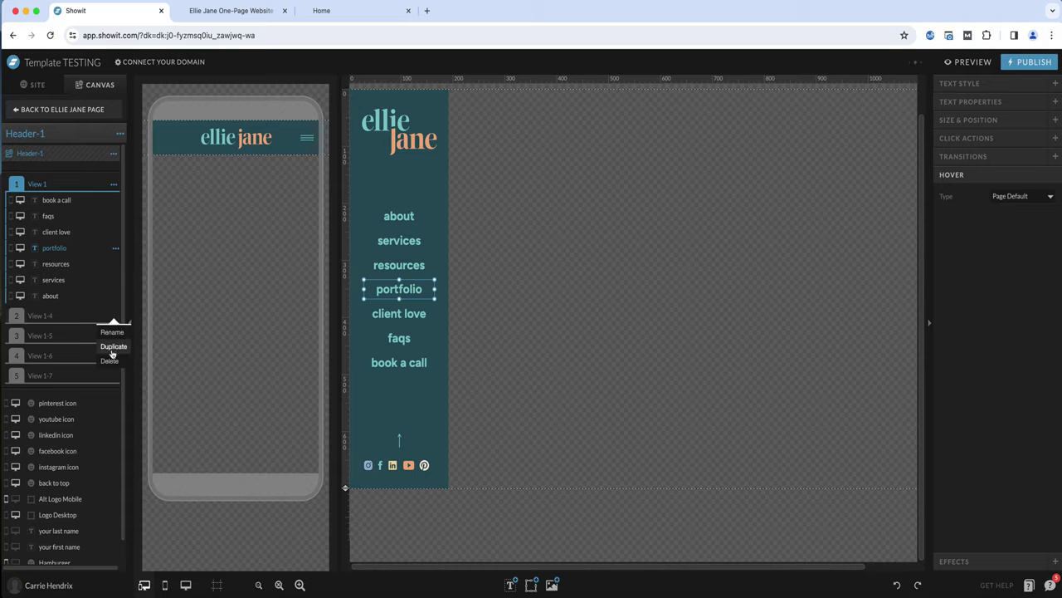
pyautogui.click(110, 360)
pyautogui.click(121, 319)
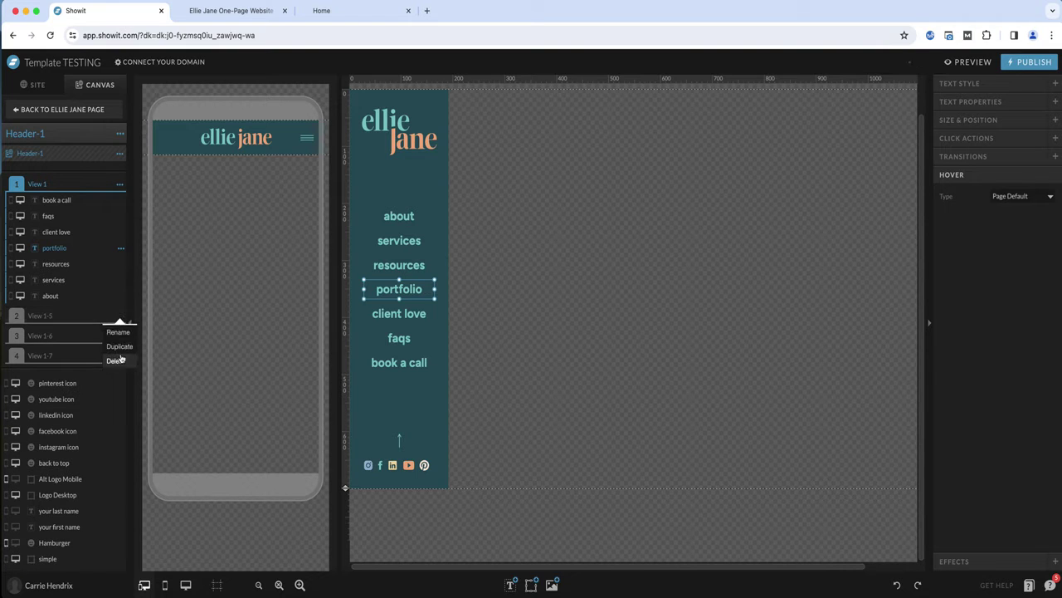
pyautogui.click(114, 360)
pyautogui.click(121, 316)
pyautogui.click(114, 360)
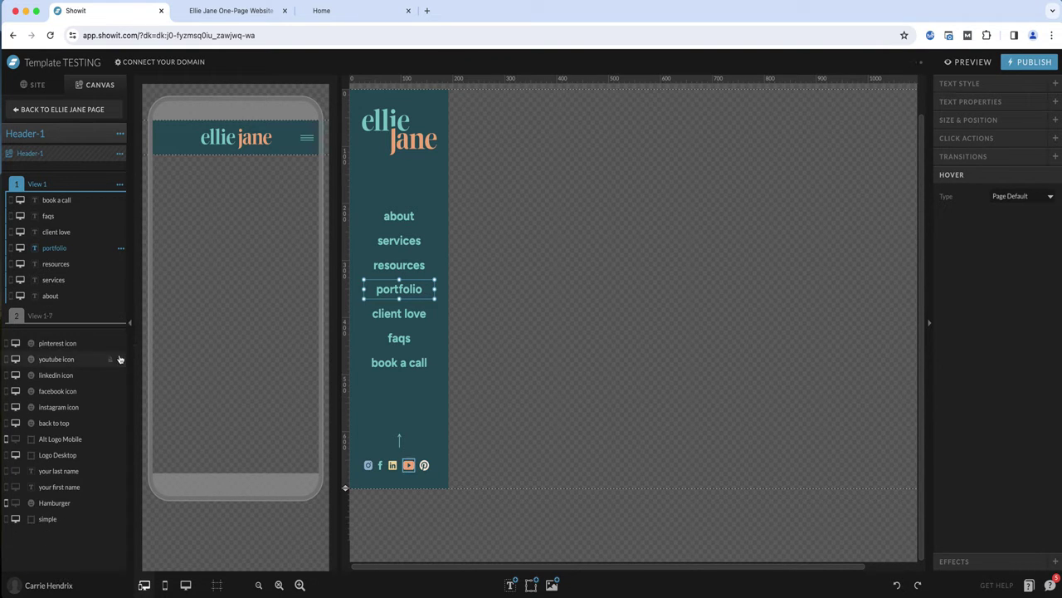
pyautogui.click(120, 316)
pyautogui.click(116, 359)
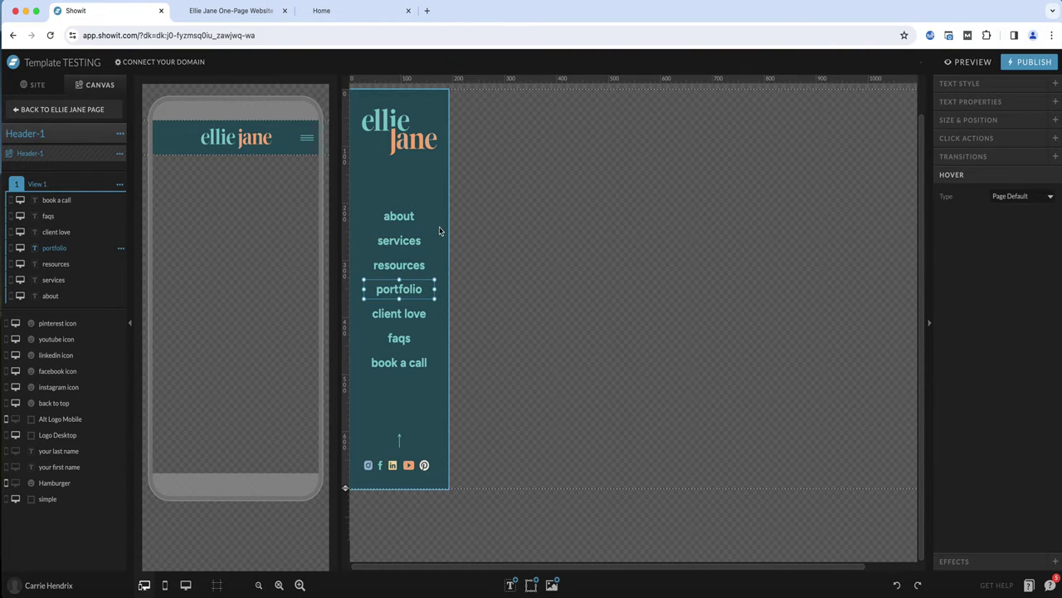
# Swap the client love and resources menu items so client love sits third, nudging resources up into line
pyautogui.click(397, 316)
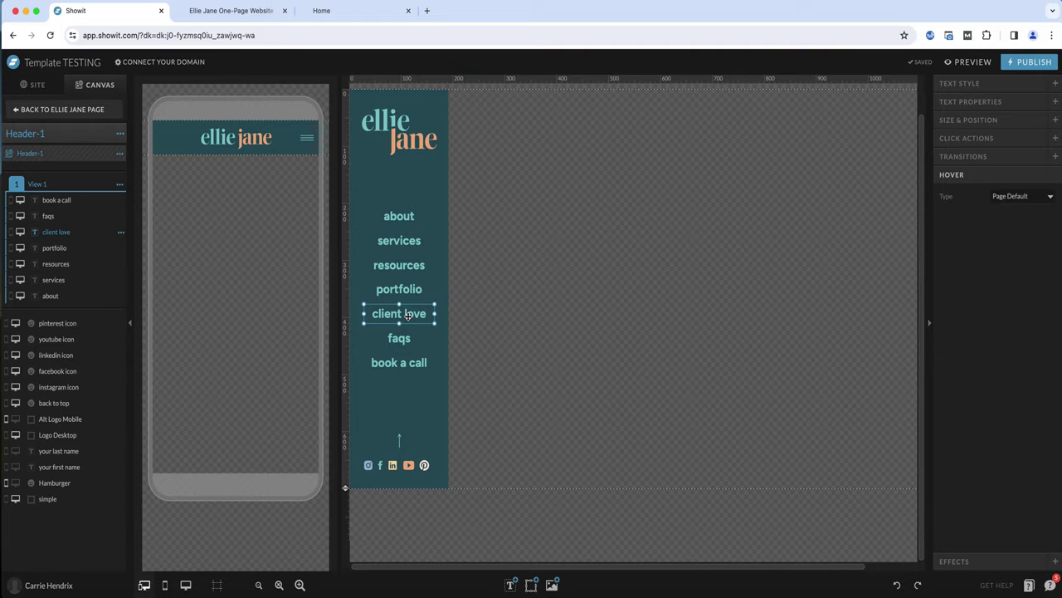
pyautogui.moveTo(408, 316); pyautogui.dragTo(411, 266)
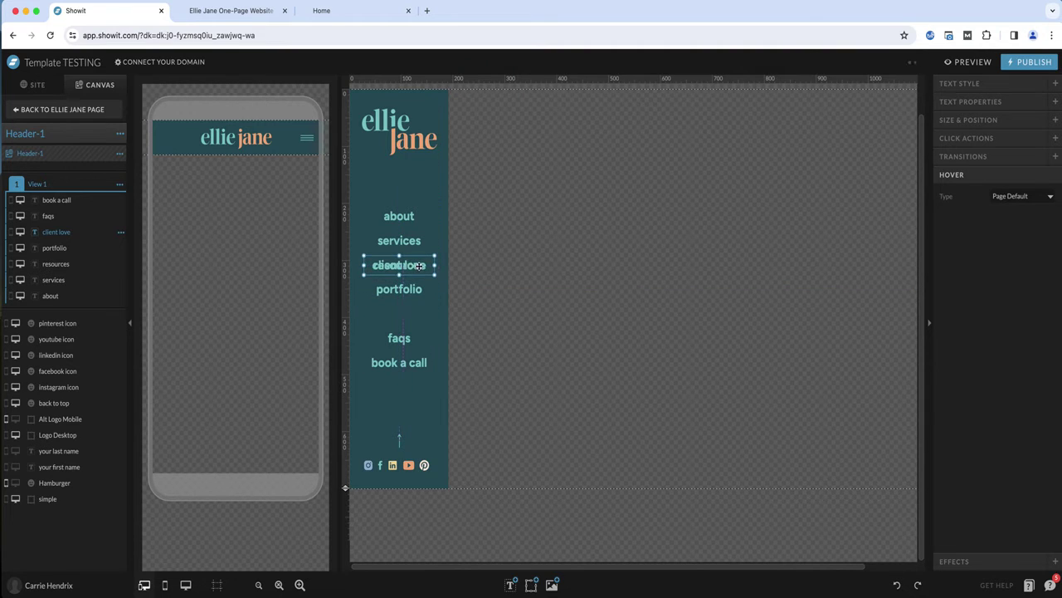
pyautogui.click(56, 264)
pyautogui.moveTo(424, 266); pyautogui.dragTo(424, 318)
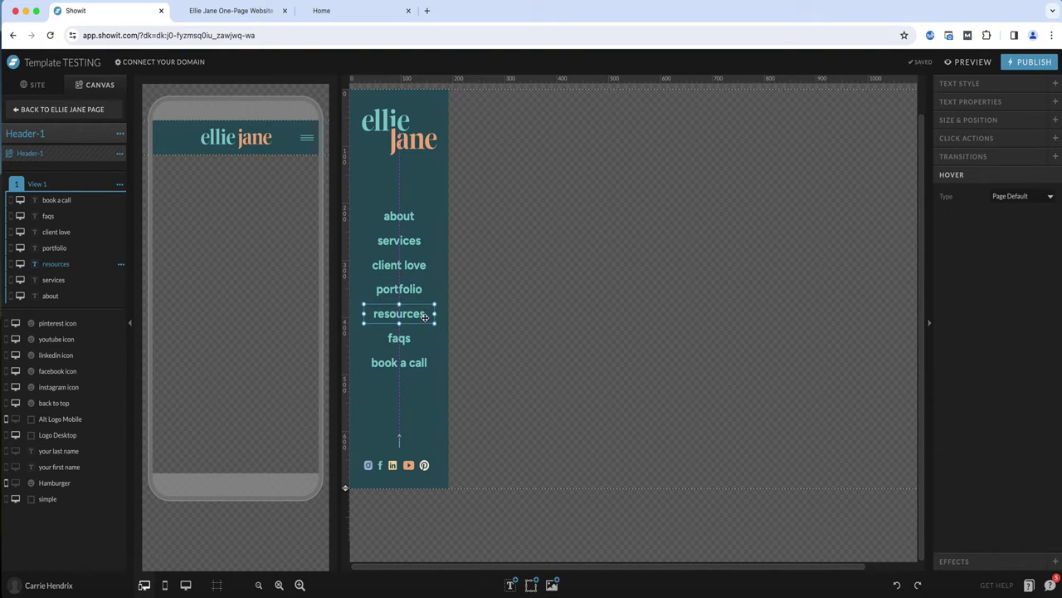
pyautogui.press('Up')
pyautogui.press('Up')
pyautogui.press('Up')
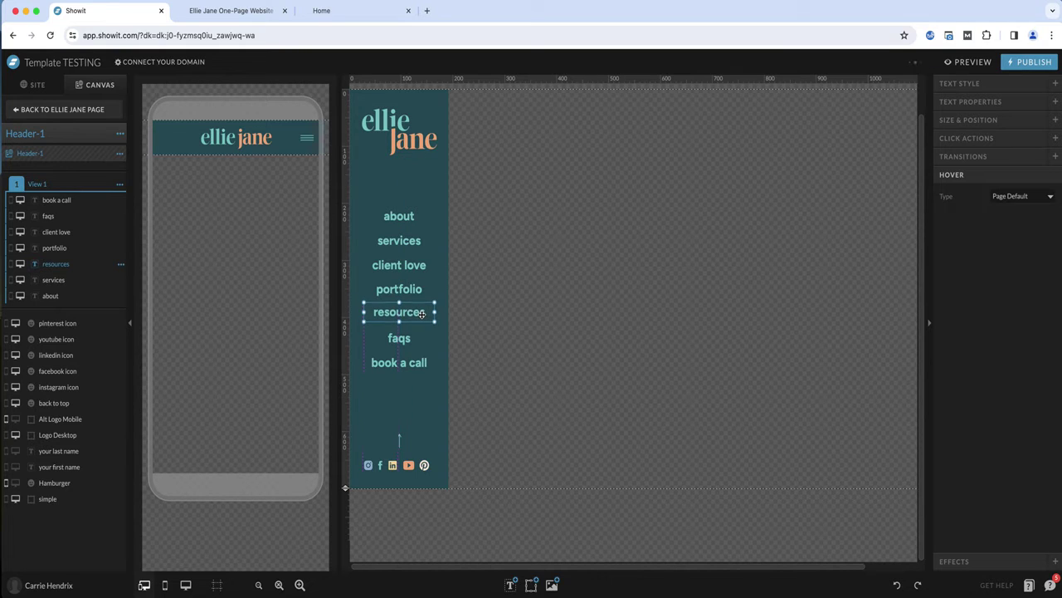
# Select all seven menu items, distribute them evenly vertically and center them horizontally on the canvas
pyautogui.click(406, 217)
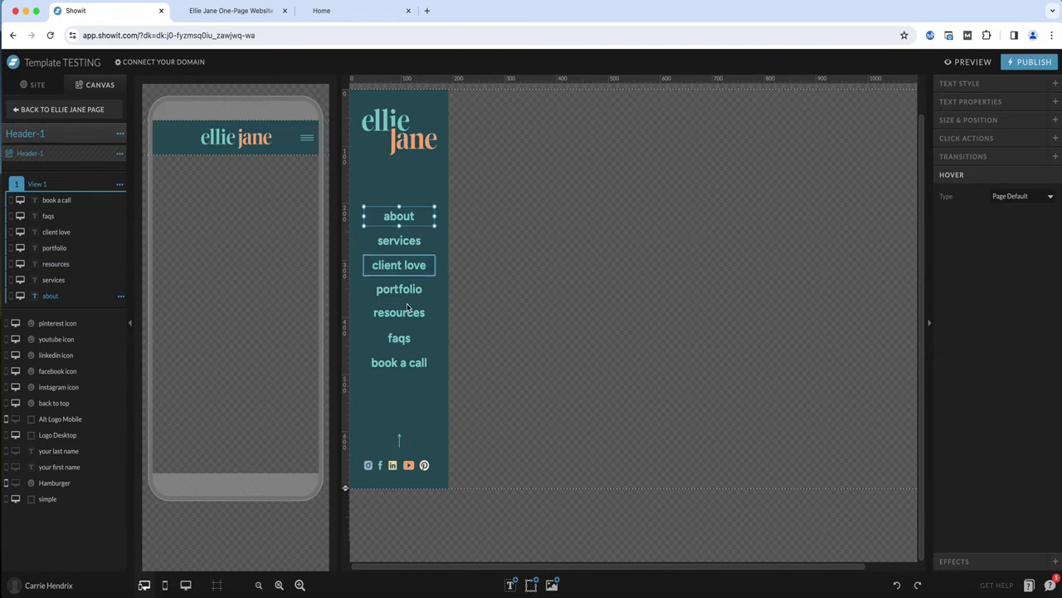
pyautogui.keyDown('shift'); pyautogui.click(413, 367); pyautogui.keyUp('shift')
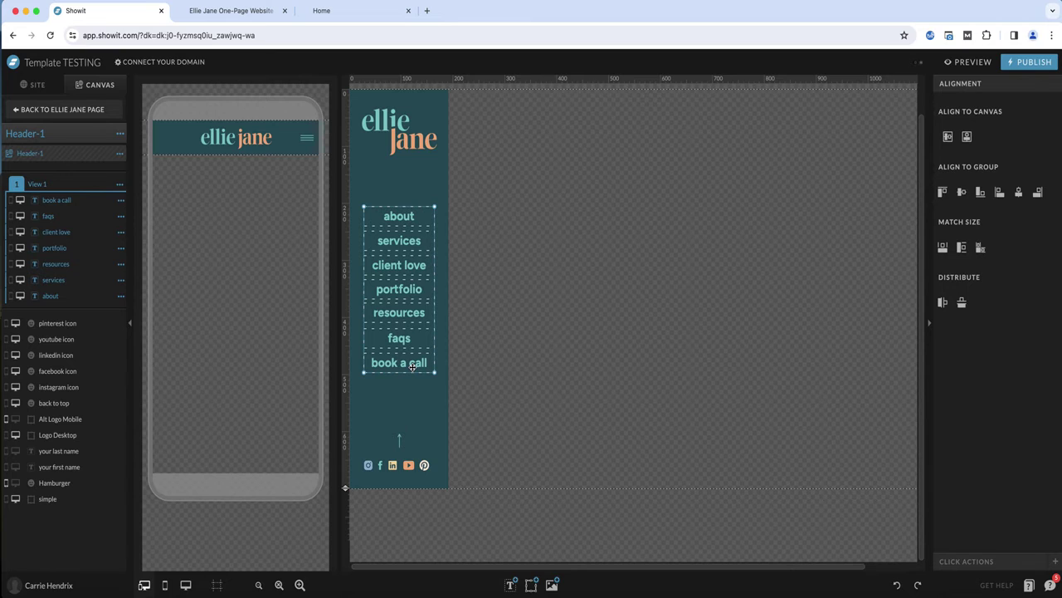
pyautogui.click(961, 304)
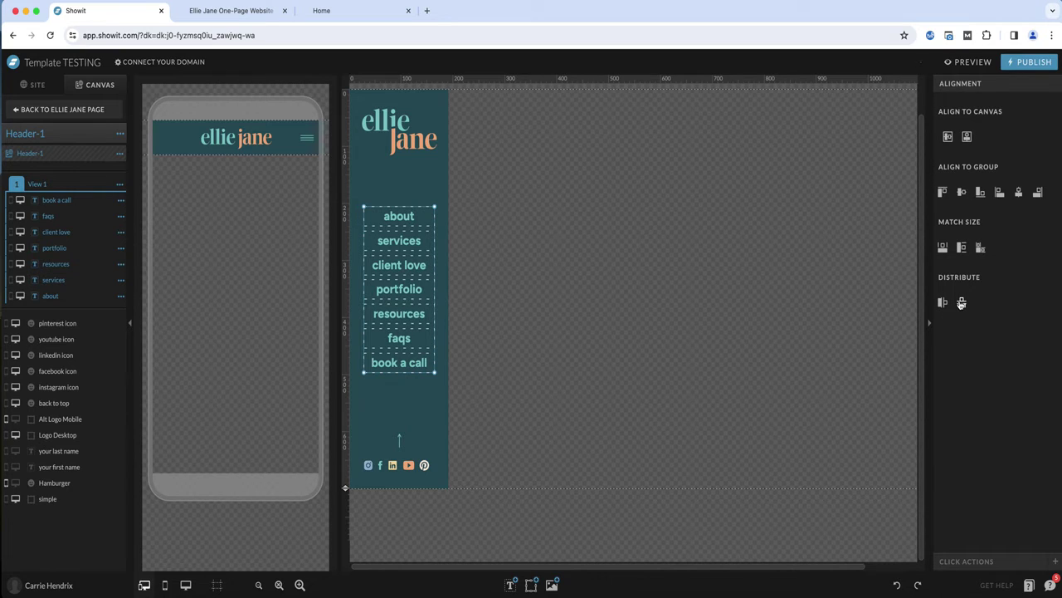
pyautogui.click(948, 138)
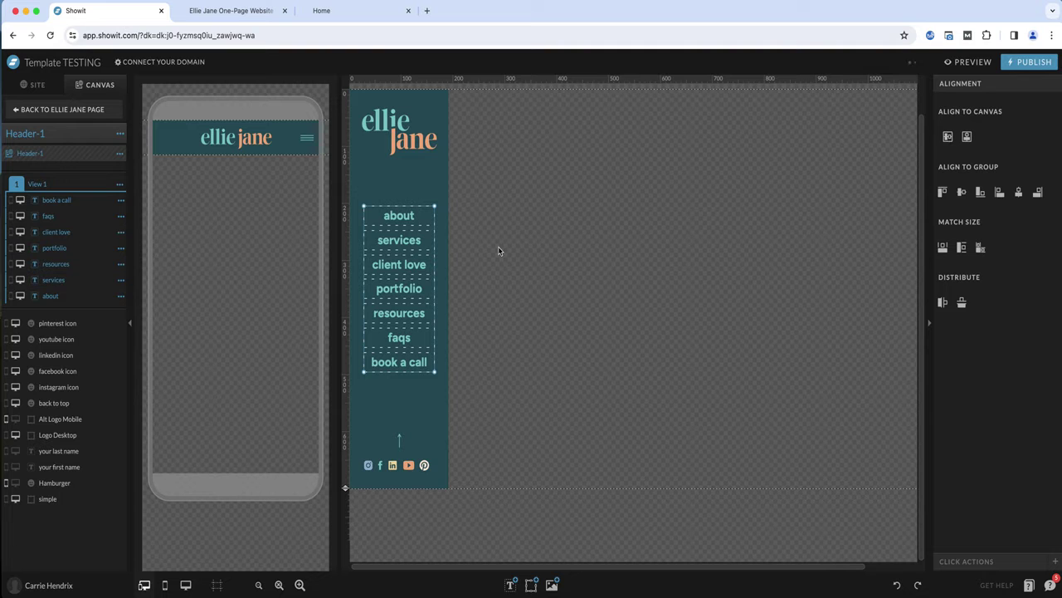
pyautogui.click(453, 245)
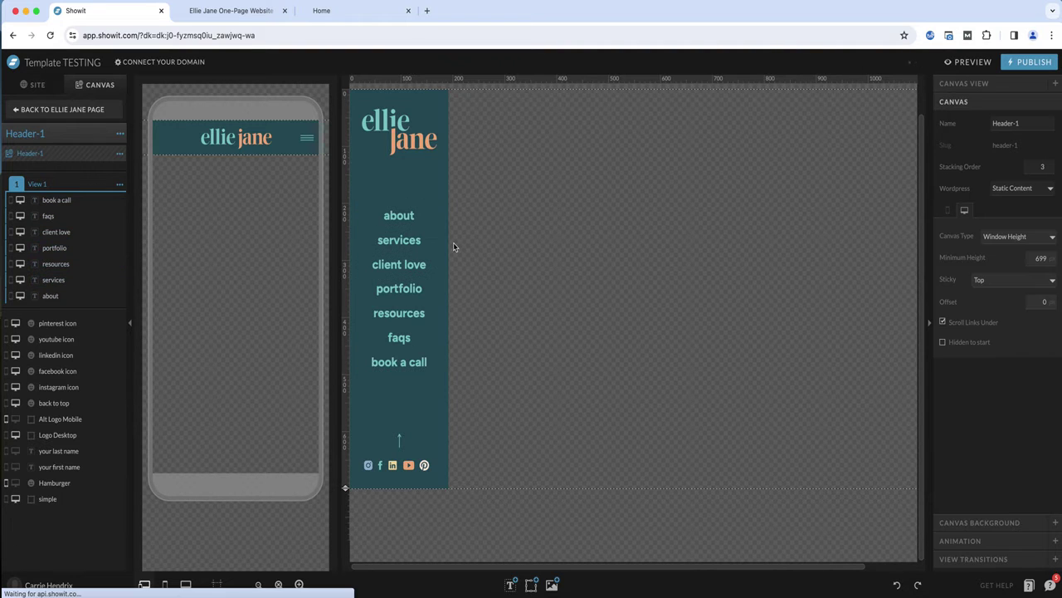
# Return to the Ellie Jane page and move the Client Love canvas up to sit directly after CTA Button
pyautogui.click(74, 110)
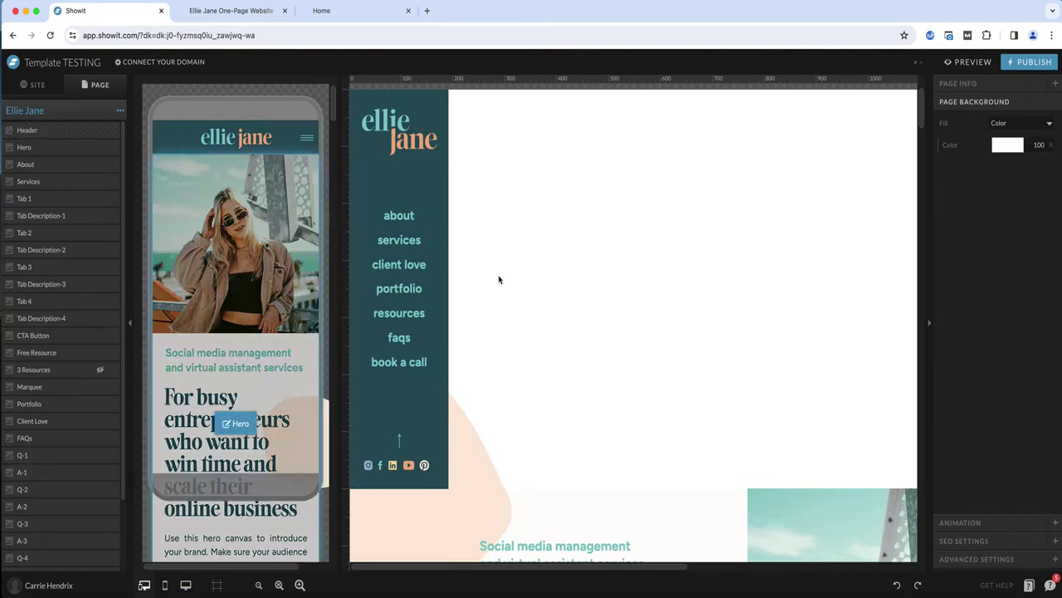
pyautogui.scroll(-3, 548, 287)
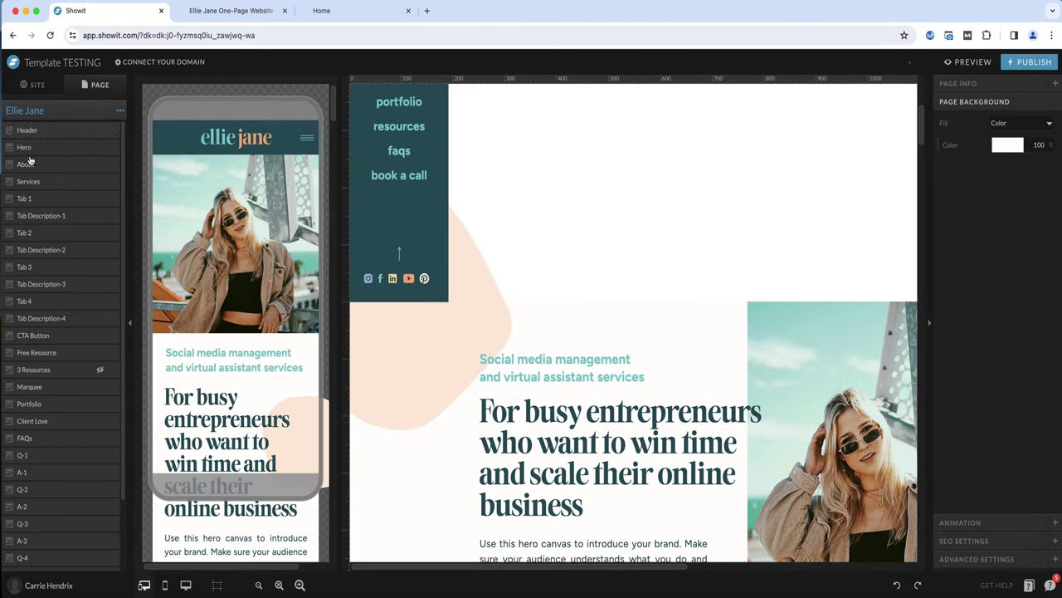
pyautogui.scroll(3, 461, 187)
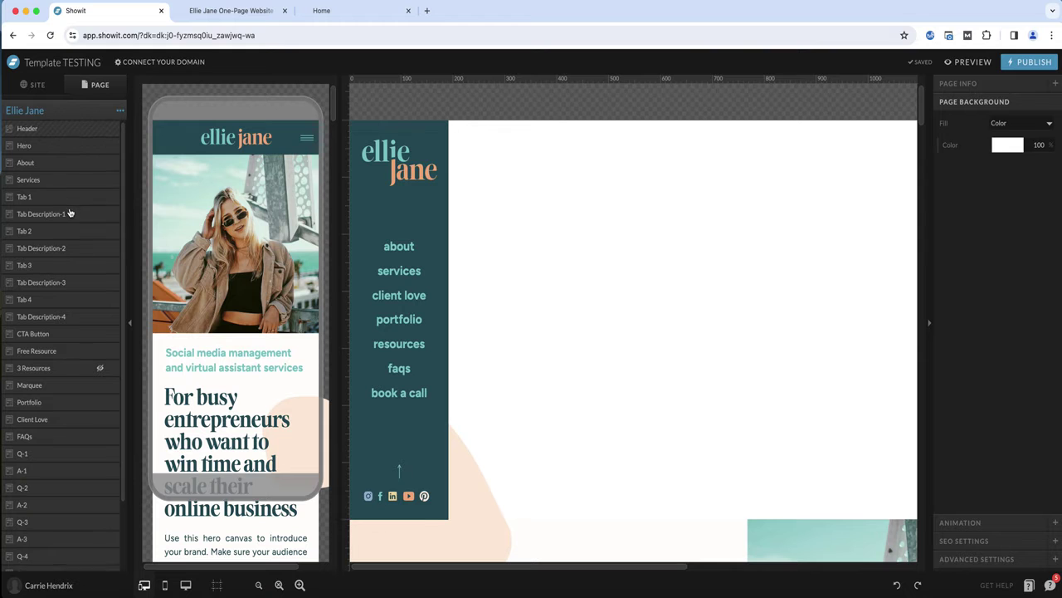
pyautogui.scroll(-1, 70, 217)
pyautogui.click(33, 376)
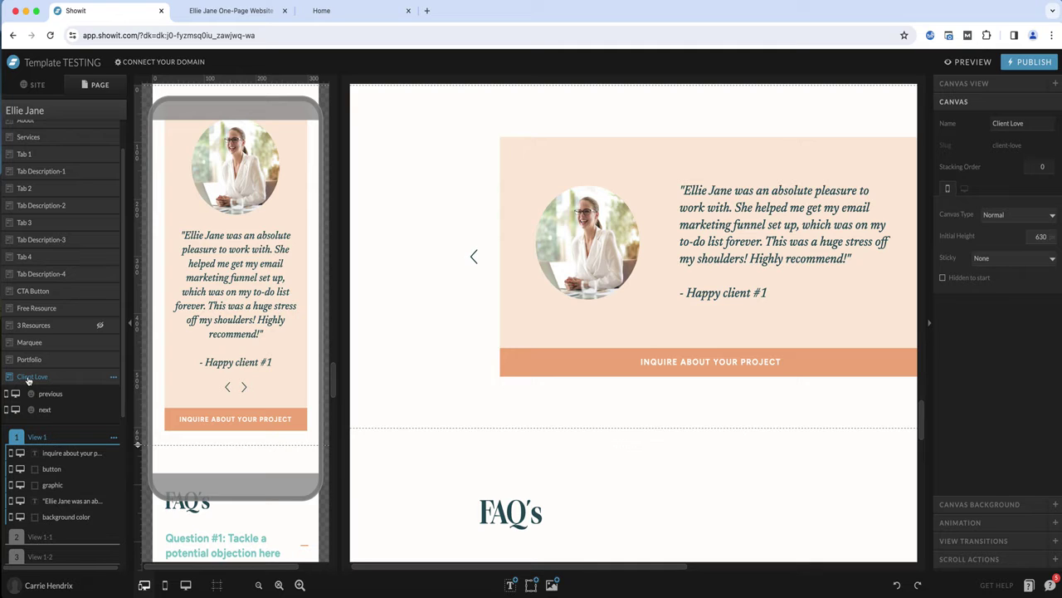
pyautogui.scroll(1, 28, 380)
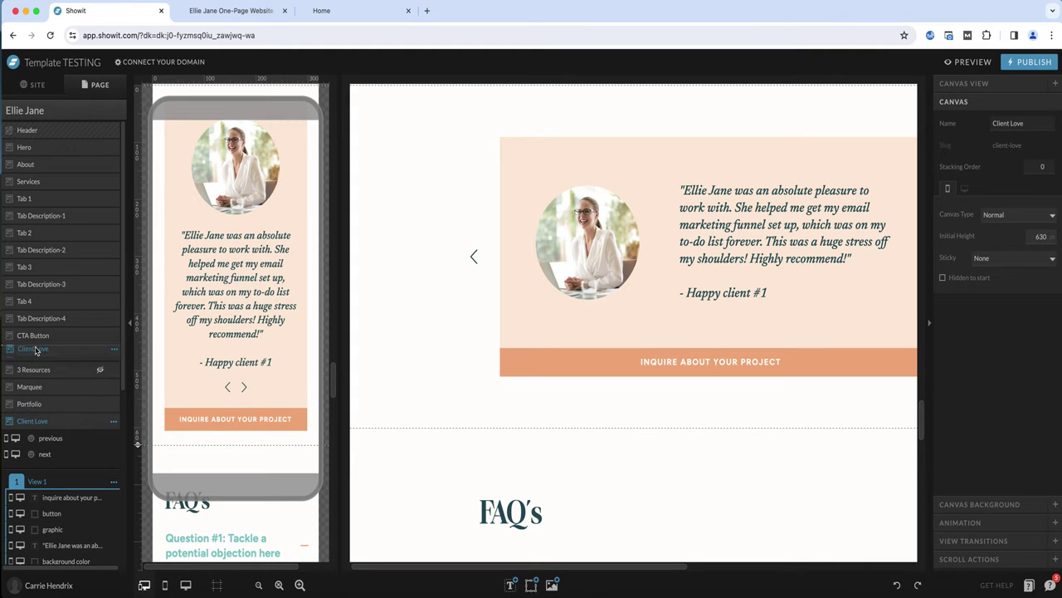
pyautogui.moveTo(36, 421); pyautogui.dragTo(36, 352)
# Scroll through the page to review the new section order against the menu
pyautogui.scroll(10, 547, 309)
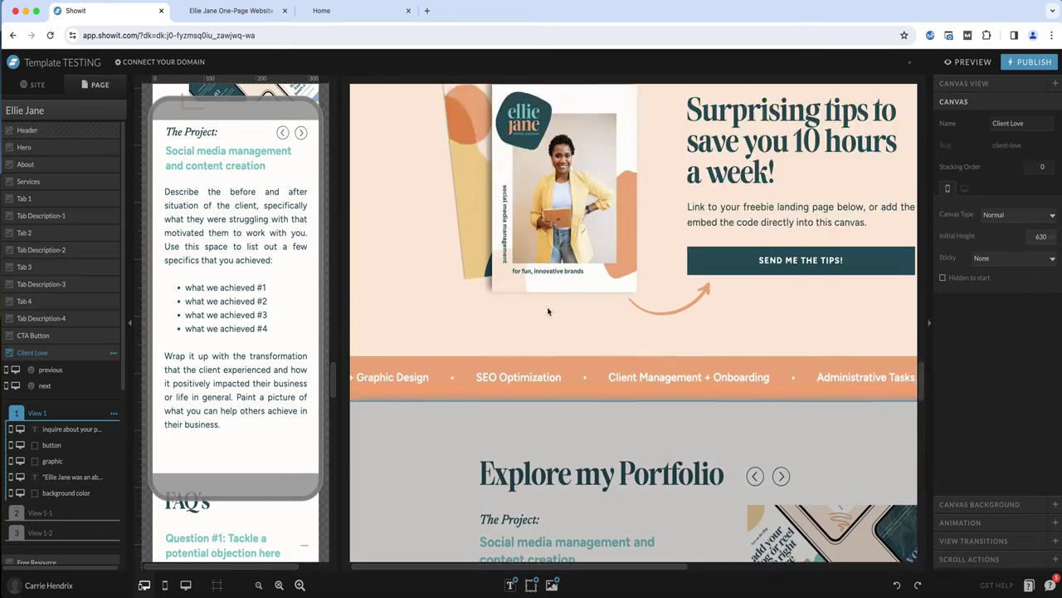
pyautogui.scroll(10, 546, 310)
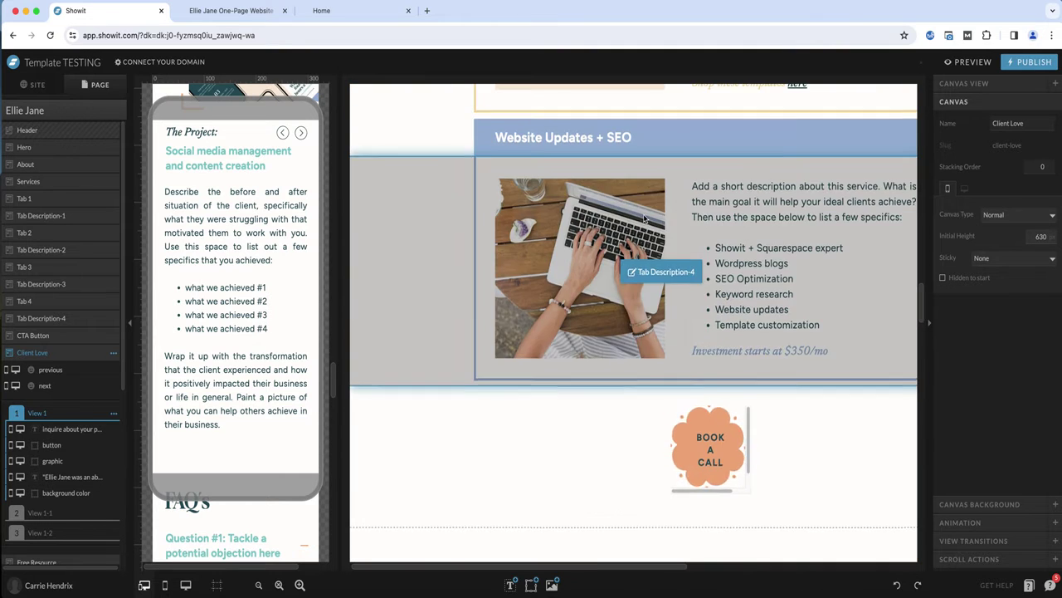
pyautogui.scroll(-10, 666, 182)
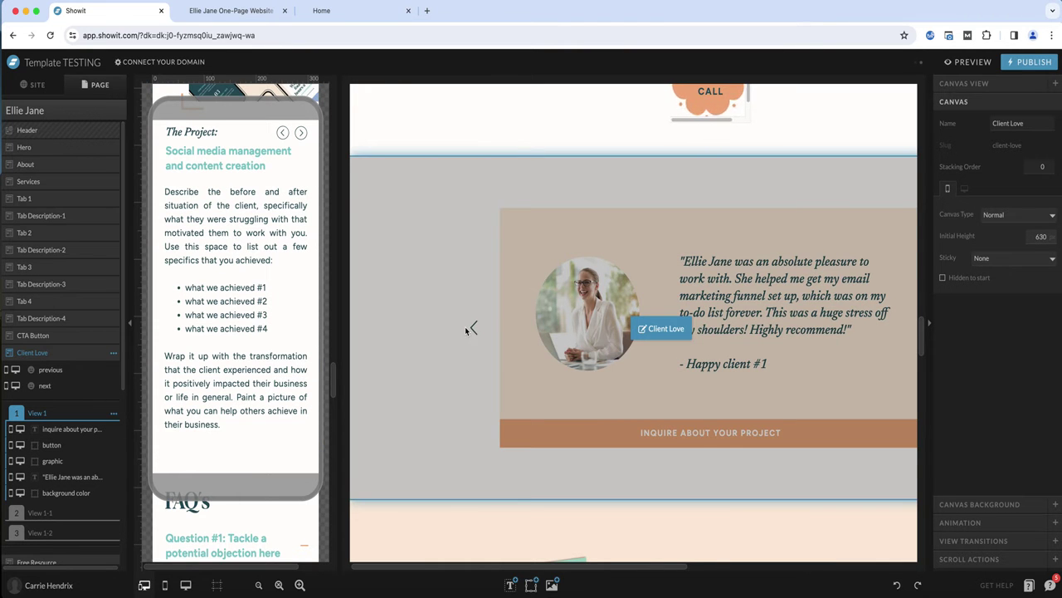
pyautogui.scroll(5, 465, 327)
pyautogui.scroll(10, 464, 327)
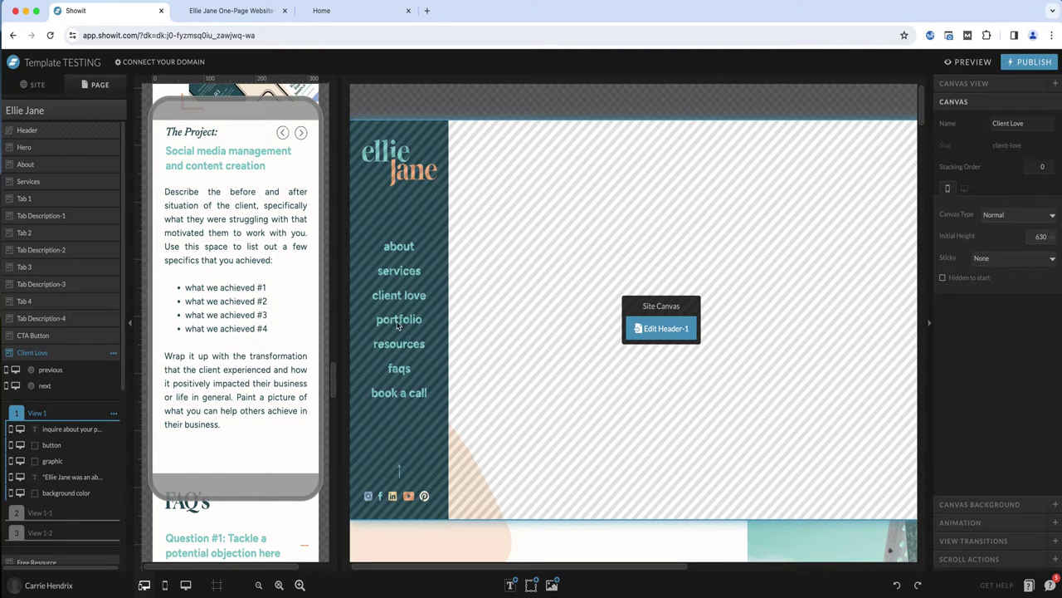
pyautogui.scroll(-5, 42, 297)
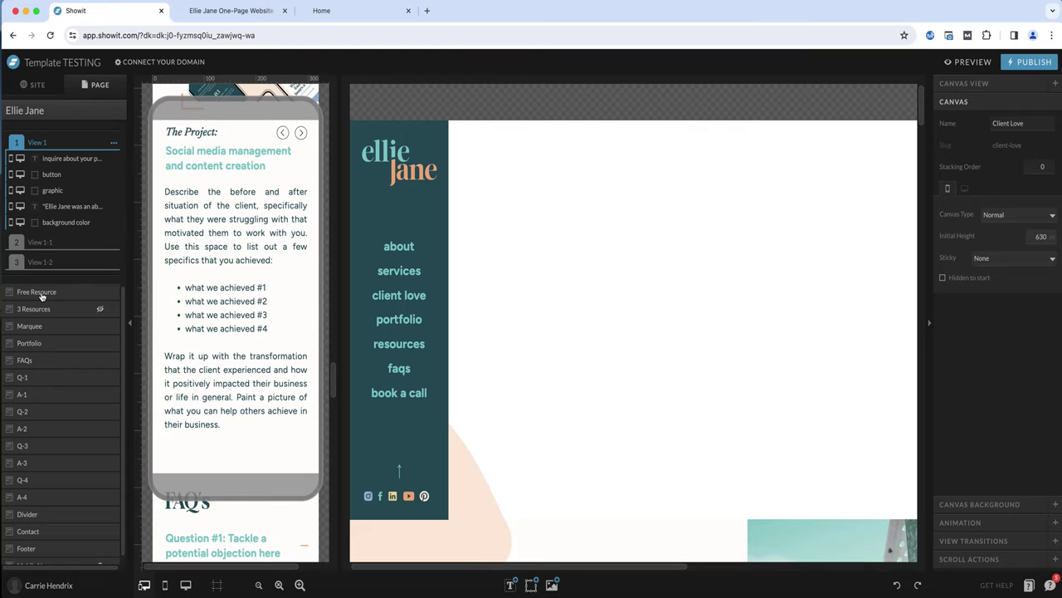
# Make the 3 Resources canvas visible on both desktop and mobile
pyautogui.scroll(-1, 46, 299)
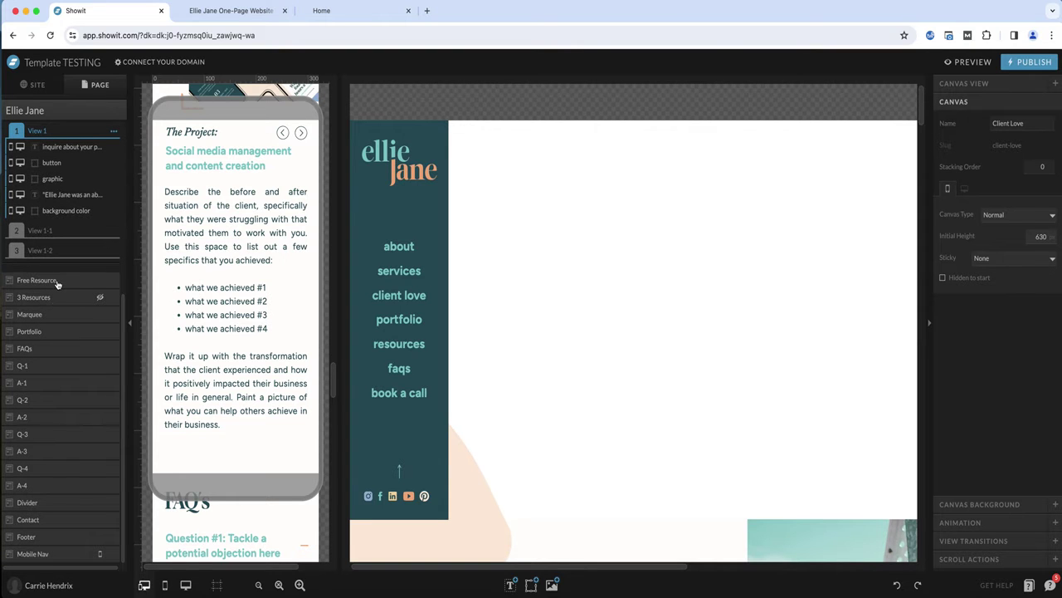
pyautogui.click(58, 282)
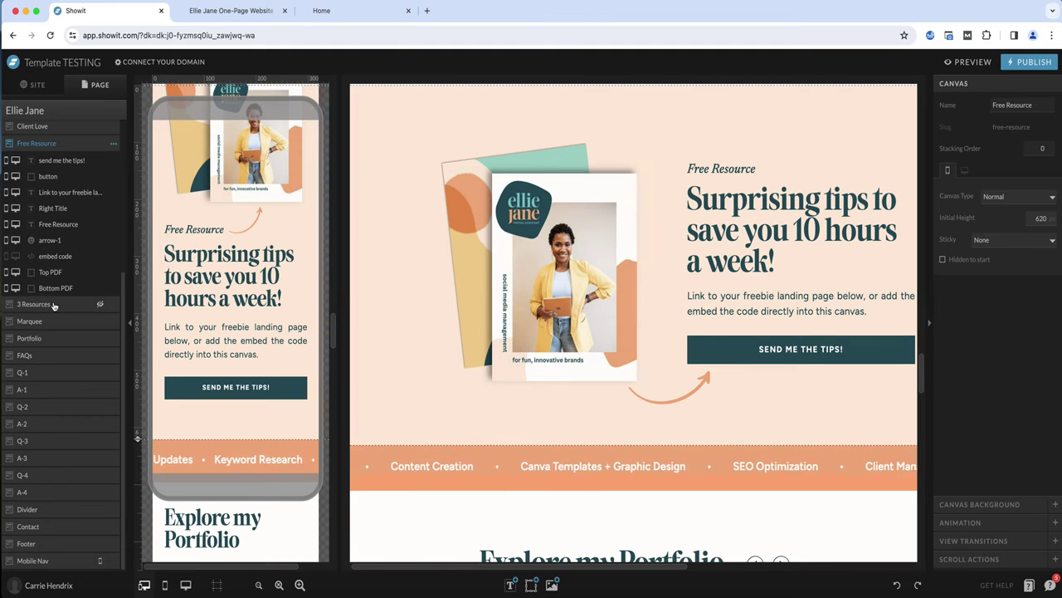
pyautogui.click(59, 305)
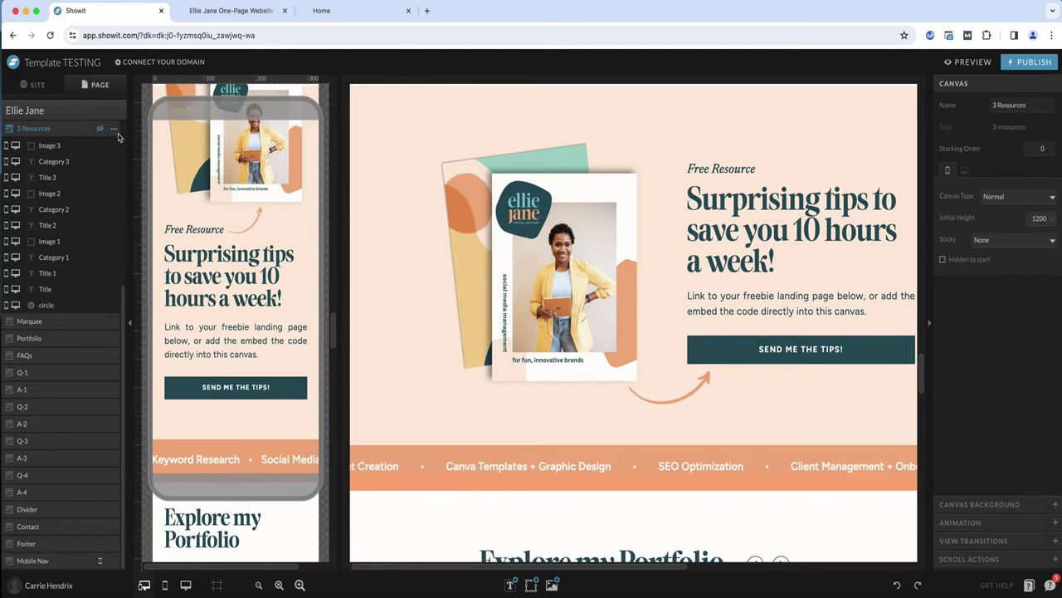
pyautogui.click(110, 129)
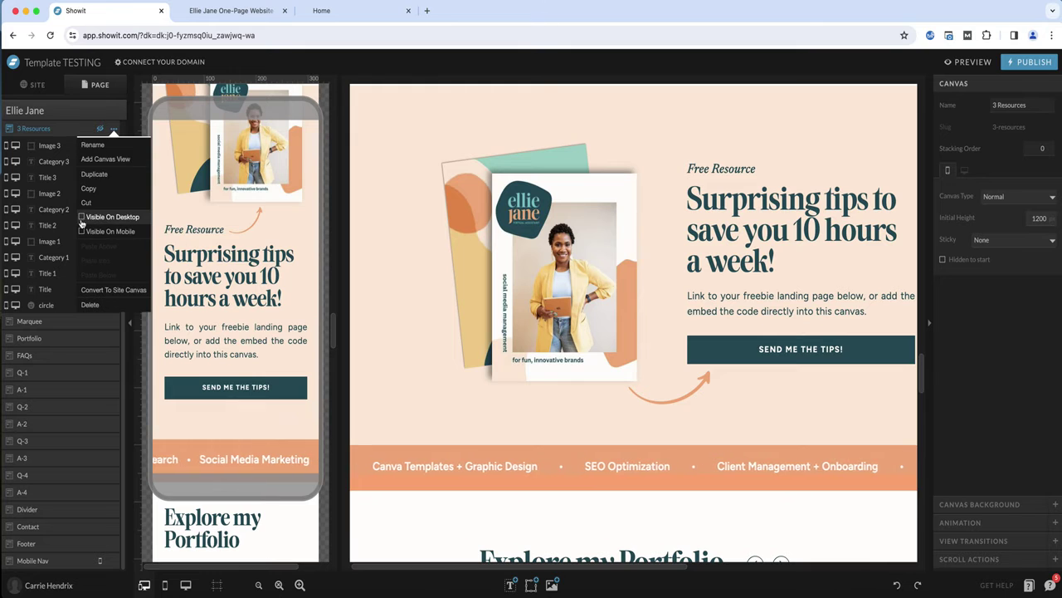
pyautogui.click(83, 216)
pyautogui.click(111, 128)
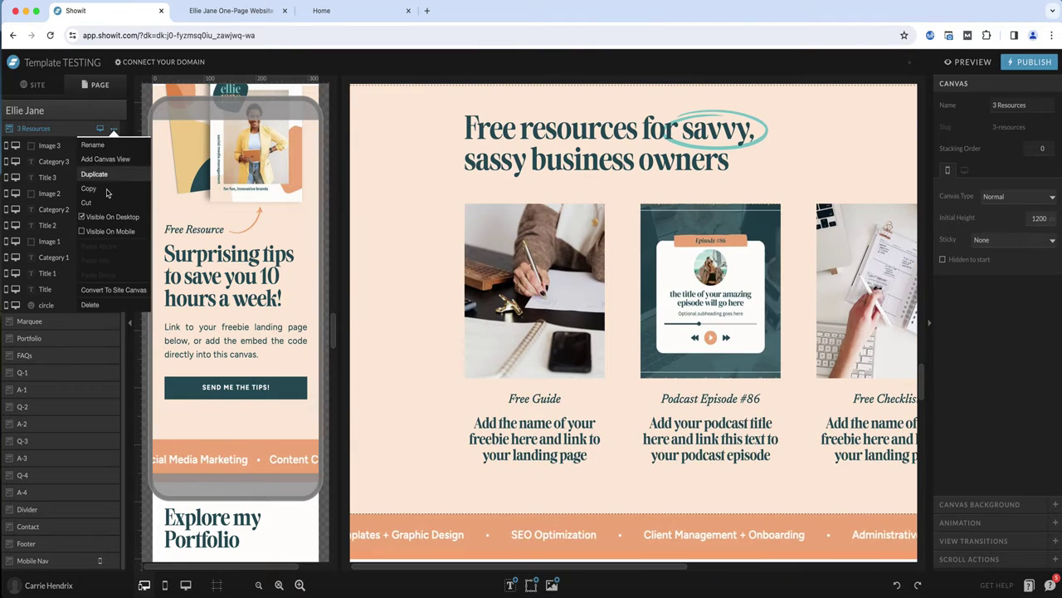
pyautogui.click(98, 232)
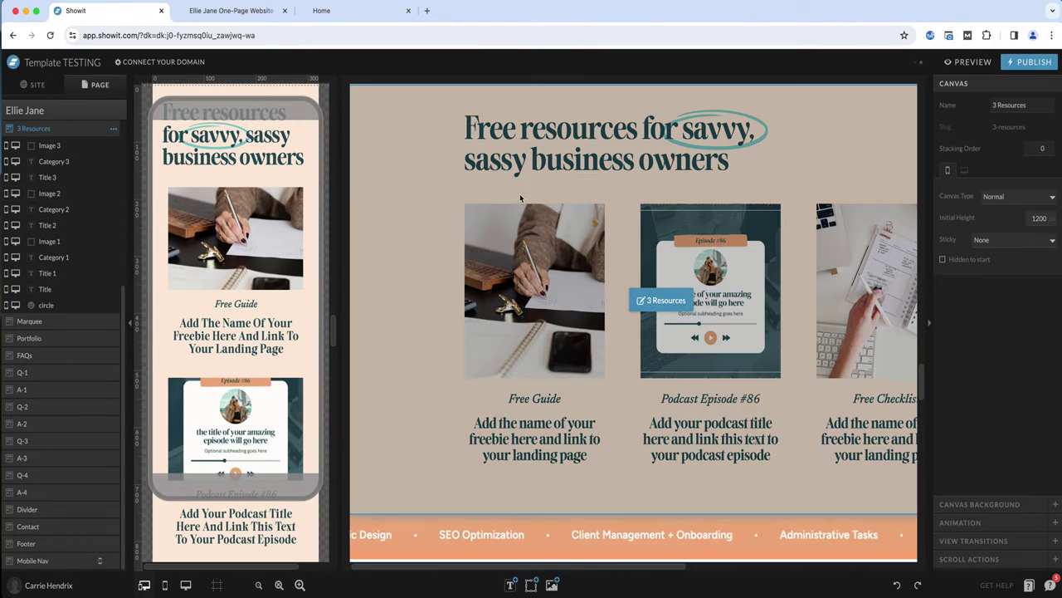
# Scroll through the page to examine the 3 Resources canvas in the desktop layout
pyautogui.scroll(2, 546, 269)
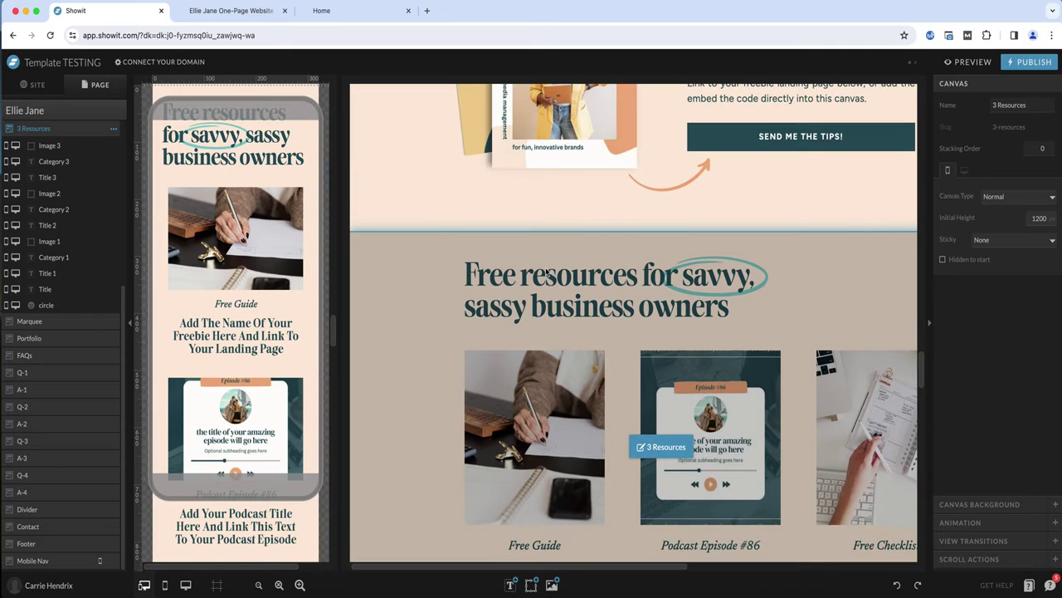
pyautogui.scroll(-1, 545, 270)
pyautogui.scroll(-1, 546, 267)
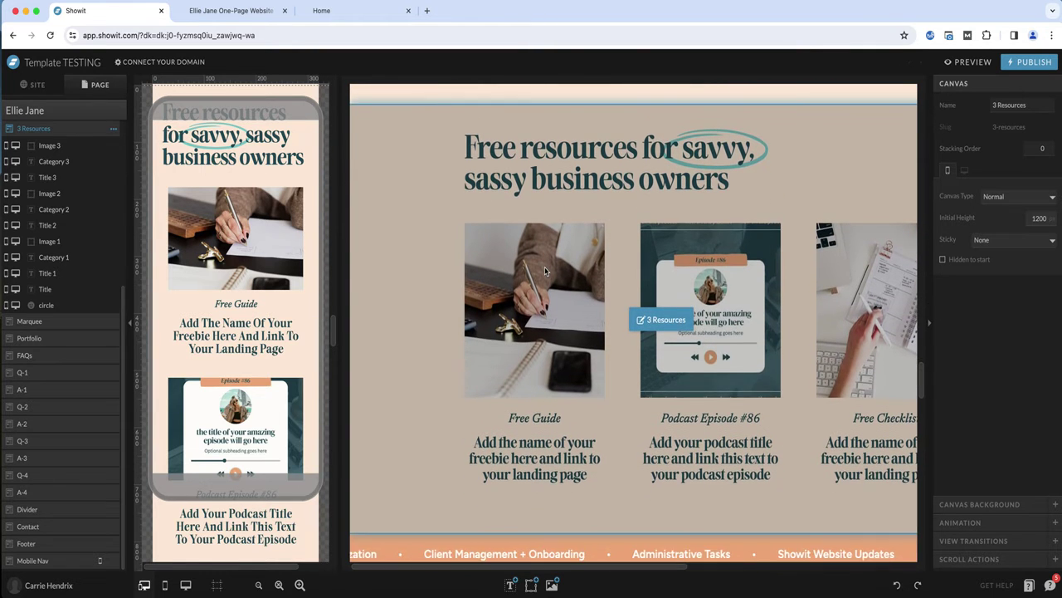
pyautogui.scroll(-1, 545, 270)
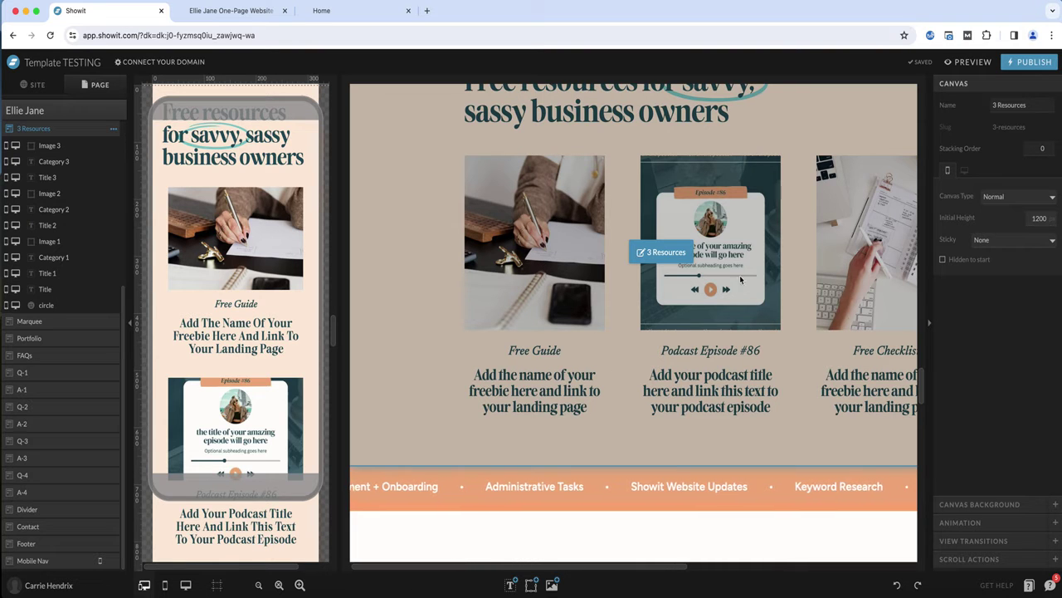
pyautogui.click(634, 439)
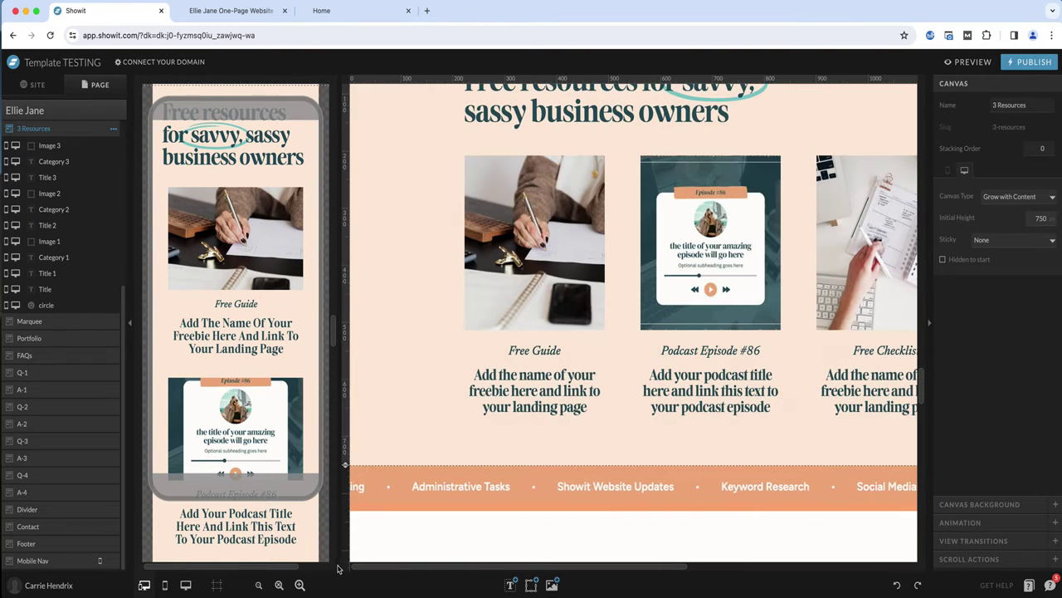
pyautogui.click(259, 586)
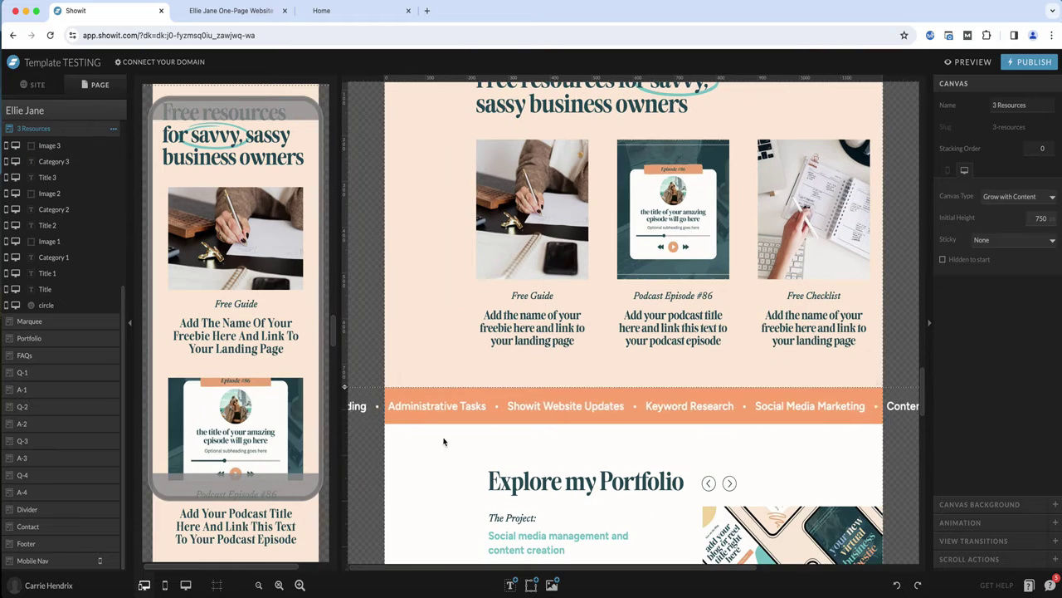
pyautogui.scroll(1, 867, 382)
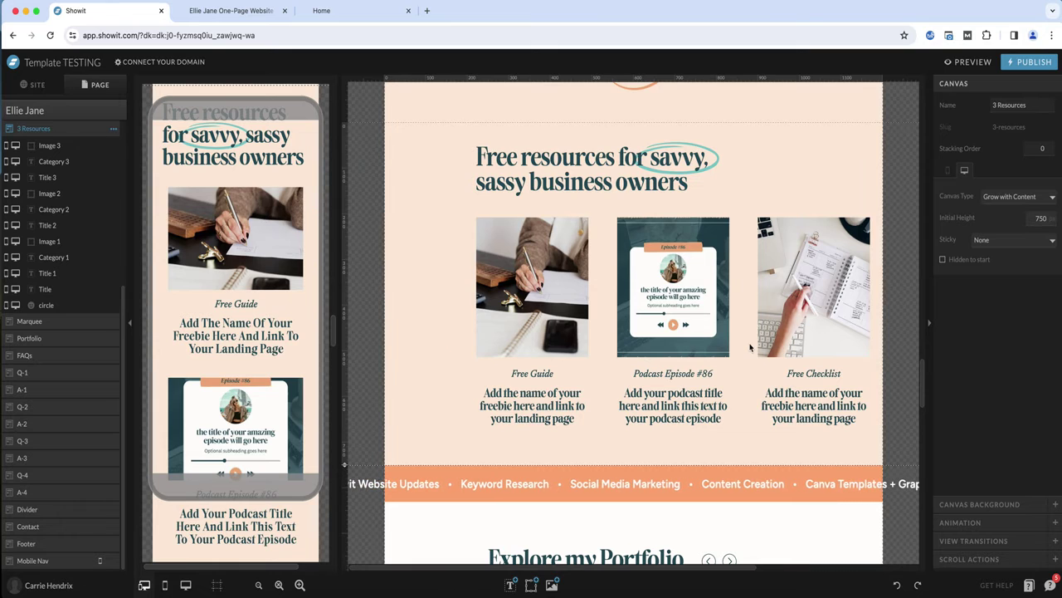
pyautogui.scroll(3, 73, 208)
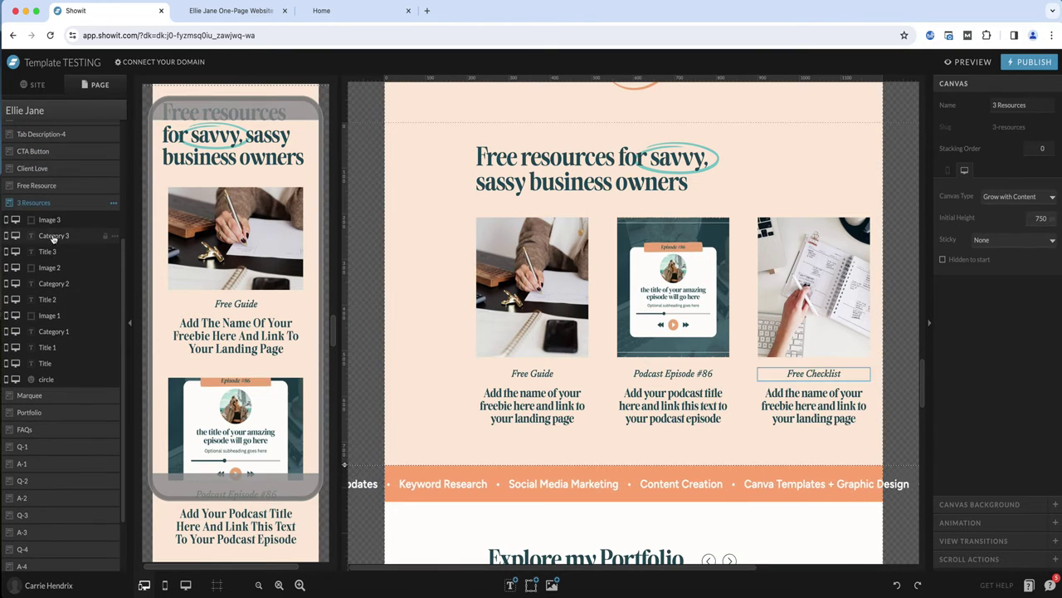
# Hide the Free Resource canvas on both mobile and desktop
pyautogui.click(75, 186)
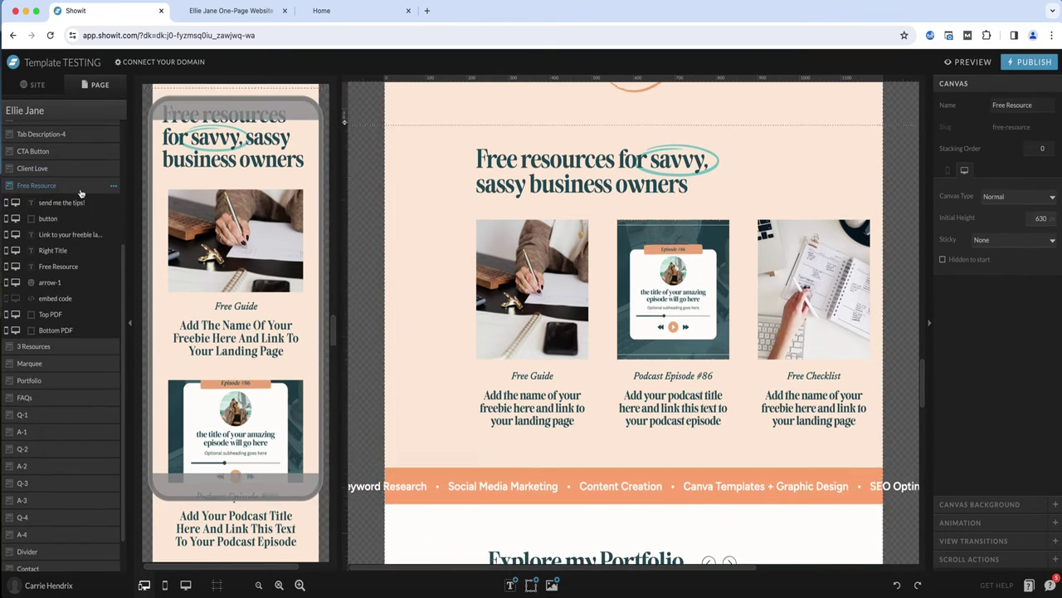
pyautogui.click(114, 186)
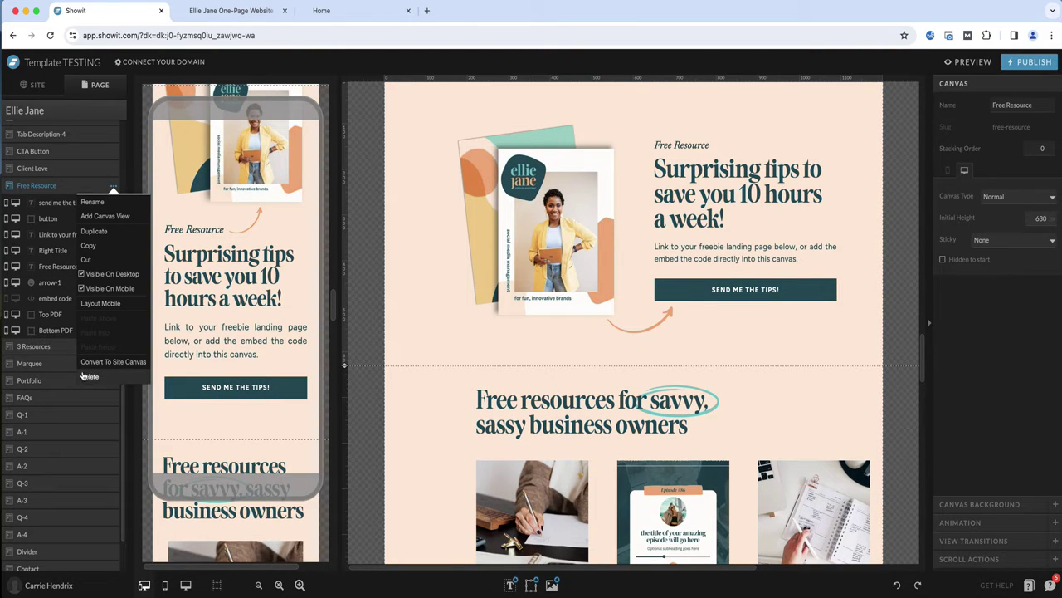
pyautogui.click(104, 288)
pyautogui.click(114, 186)
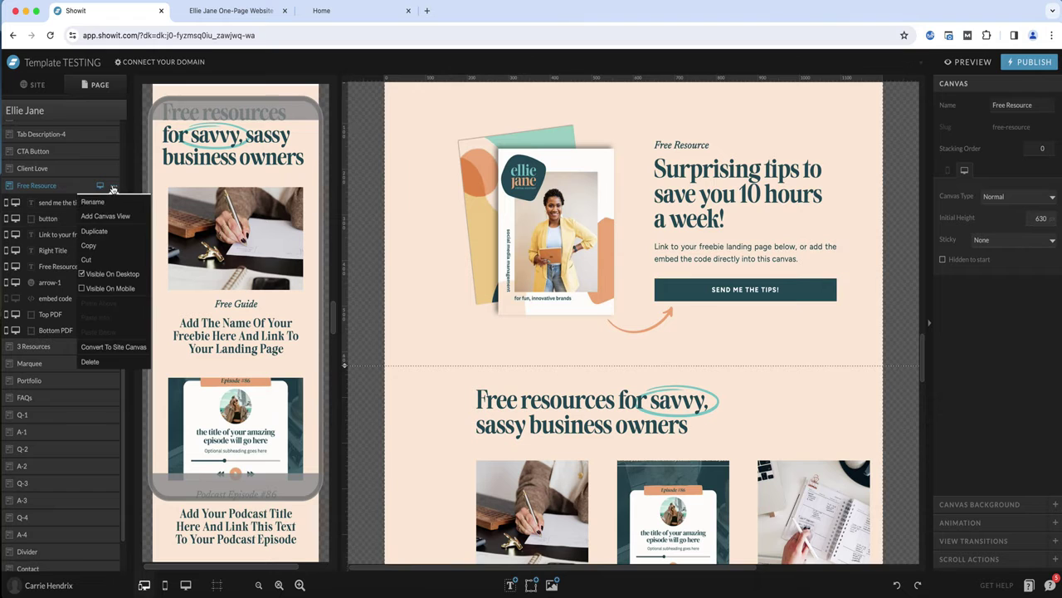
pyautogui.click(83, 274)
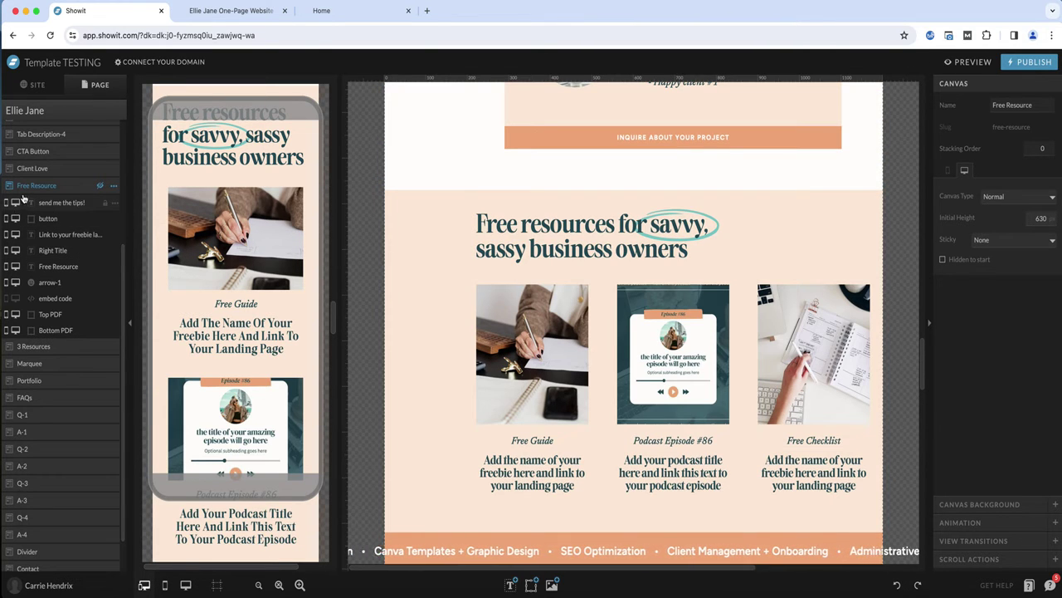
# Move the 3 Resources canvas down so it sits directly after Portfolio
pyautogui.scroll(-1, 51, 337)
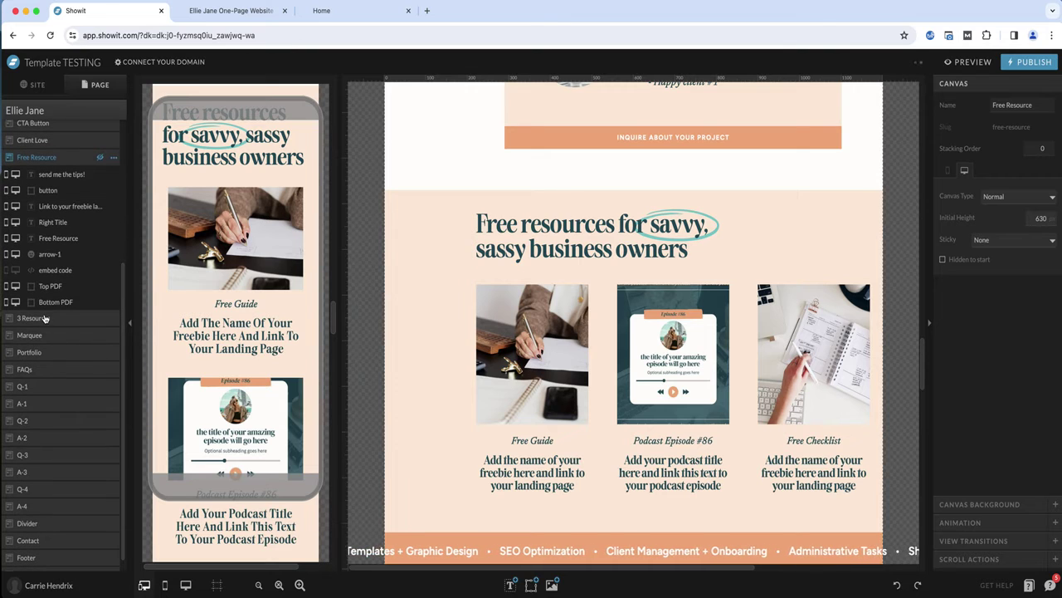
pyautogui.moveTo(42, 319); pyautogui.dragTo(42, 362)
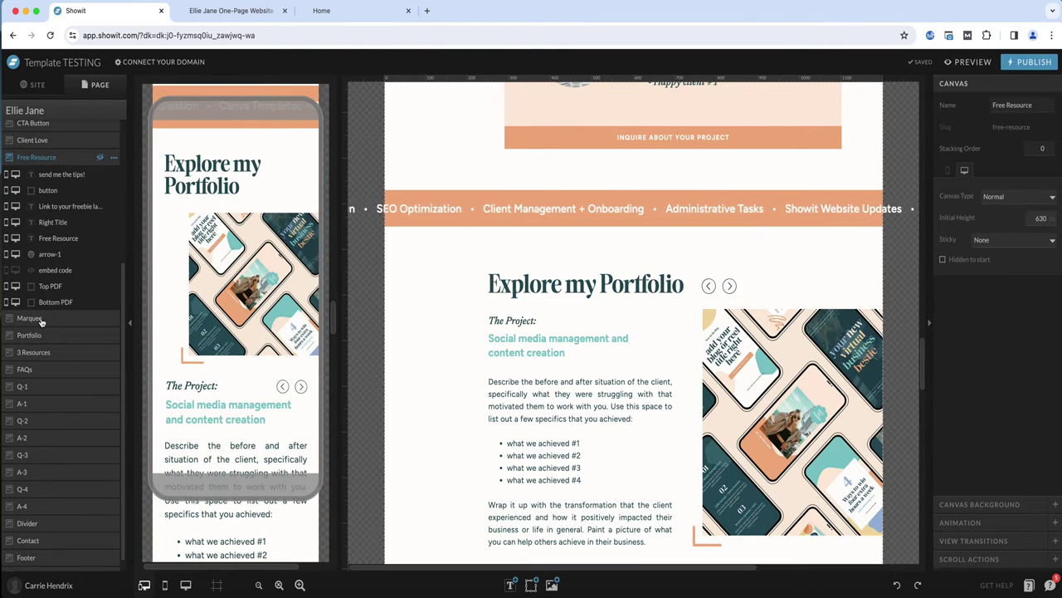
pyautogui.scroll(-10, 524, 314)
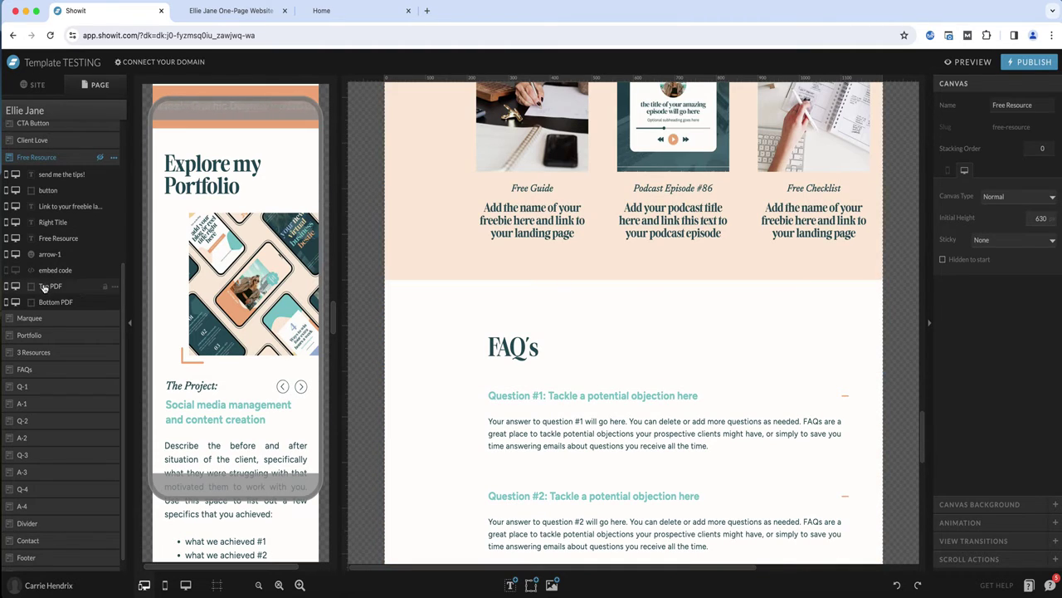
pyautogui.scroll(5, 43, 288)
pyautogui.scroll(1, 483, 219)
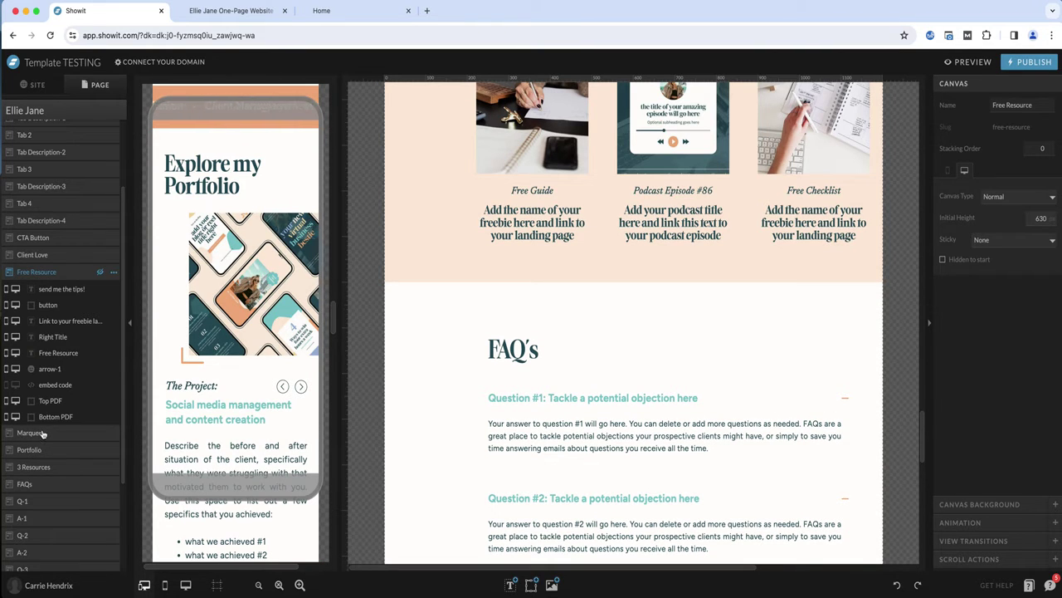
pyautogui.scroll(-1, 42, 432)
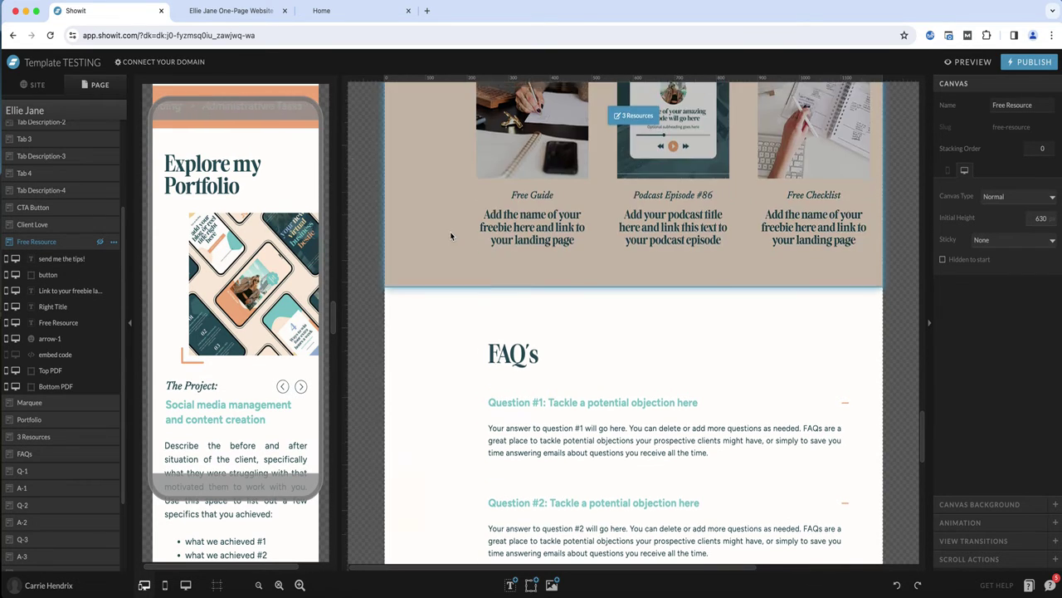
pyautogui.scroll(15, 450, 232)
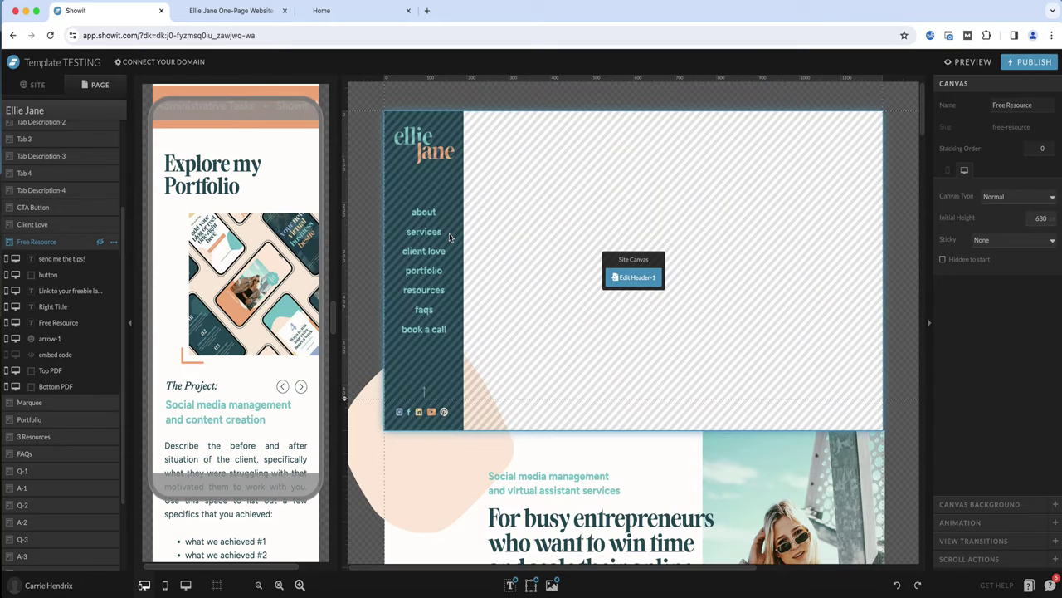
# Edit the header site canvas and set the resources menu link's canvas slug to 3-resources
pyautogui.click(623, 274)
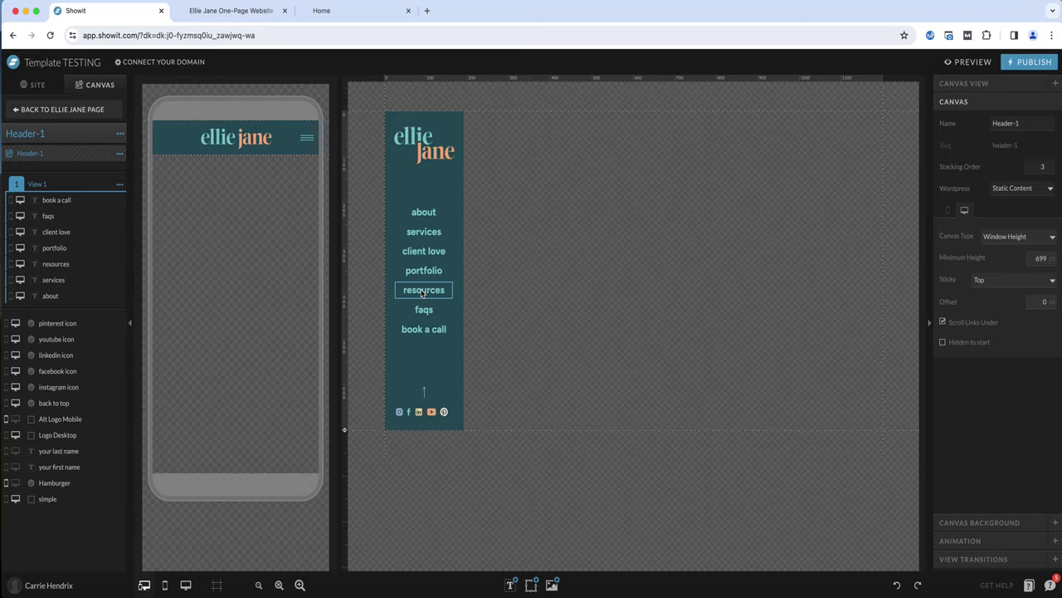
pyautogui.click(428, 290)
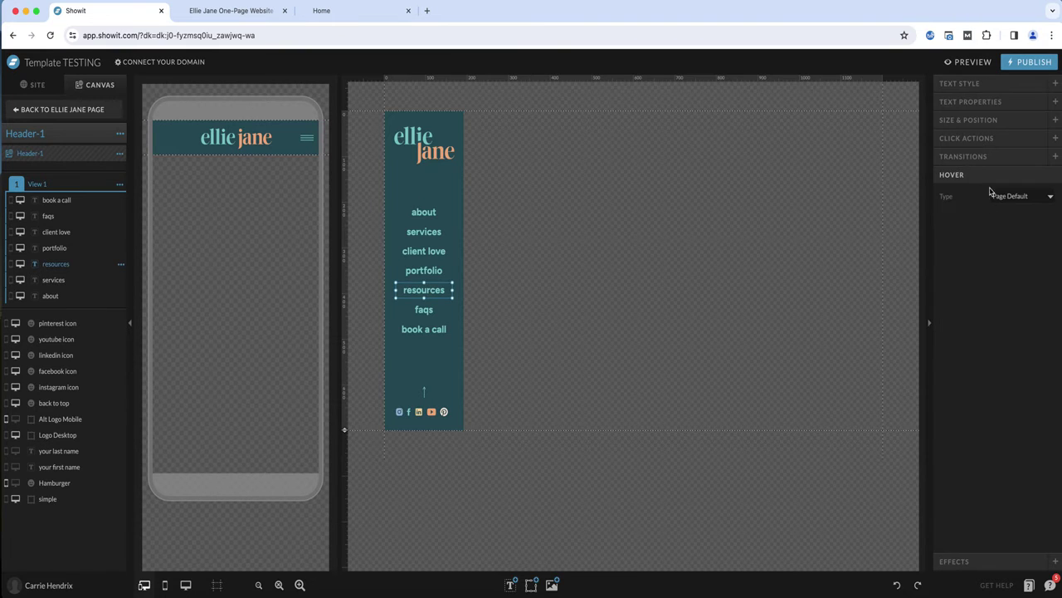
pyautogui.click(967, 137)
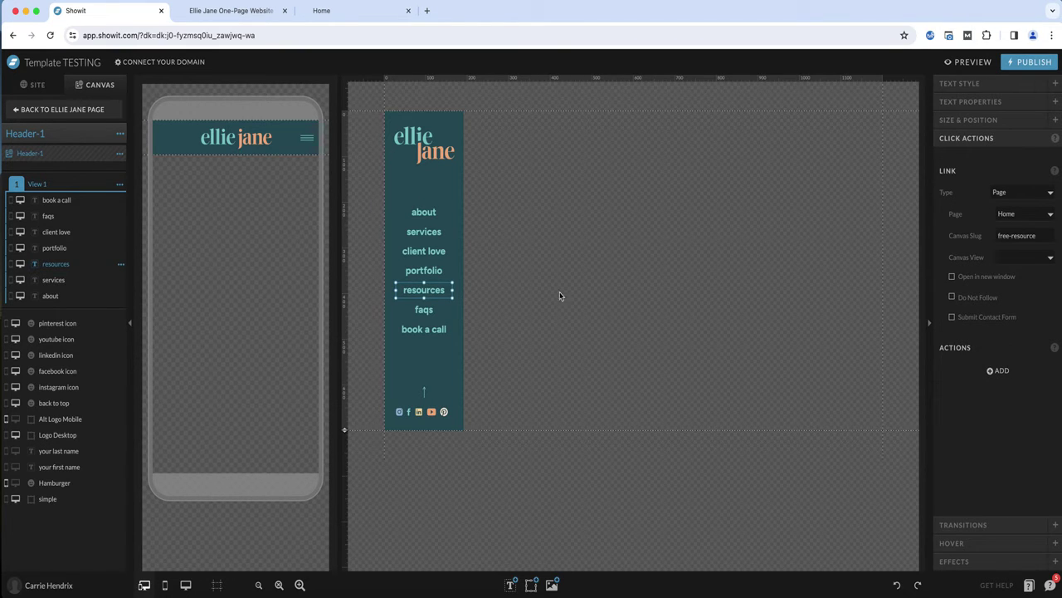
pyautogui.tripleClick(1016, 238)
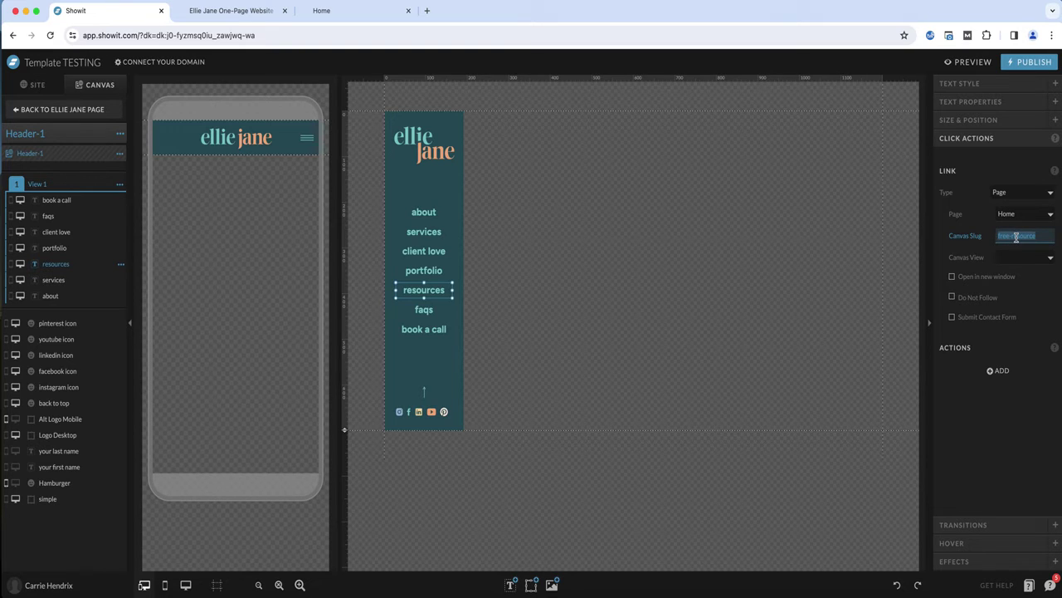
pyautogui.write('3')
pyautogui.press('Return')
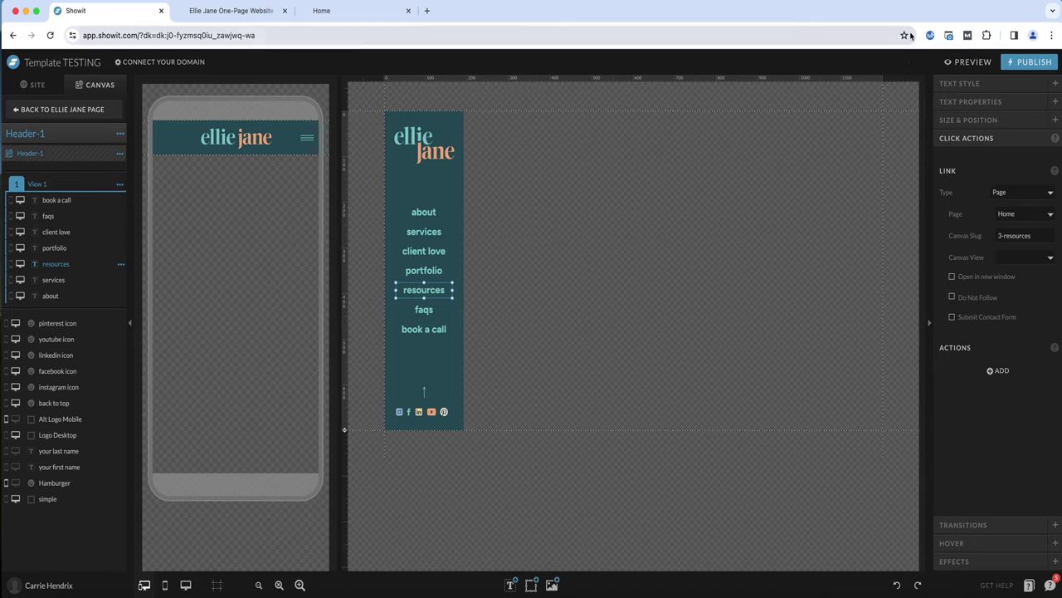
pyautogui.click(655, 403)
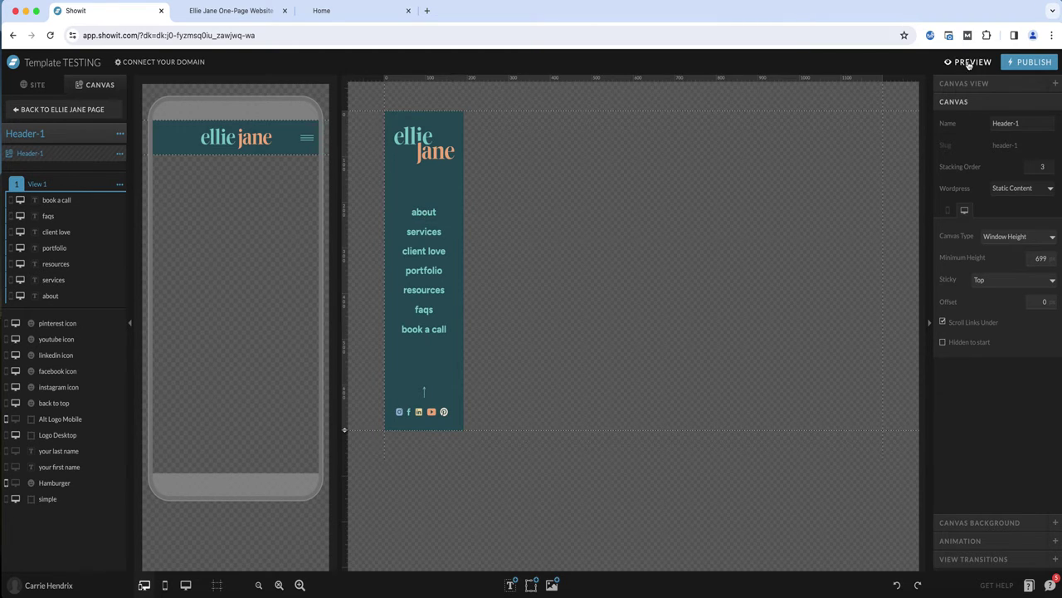
# Open the page preview in its own browser tab and scroll to check the menu highlighting
pyautogui.scroll(-1, 71, 117)
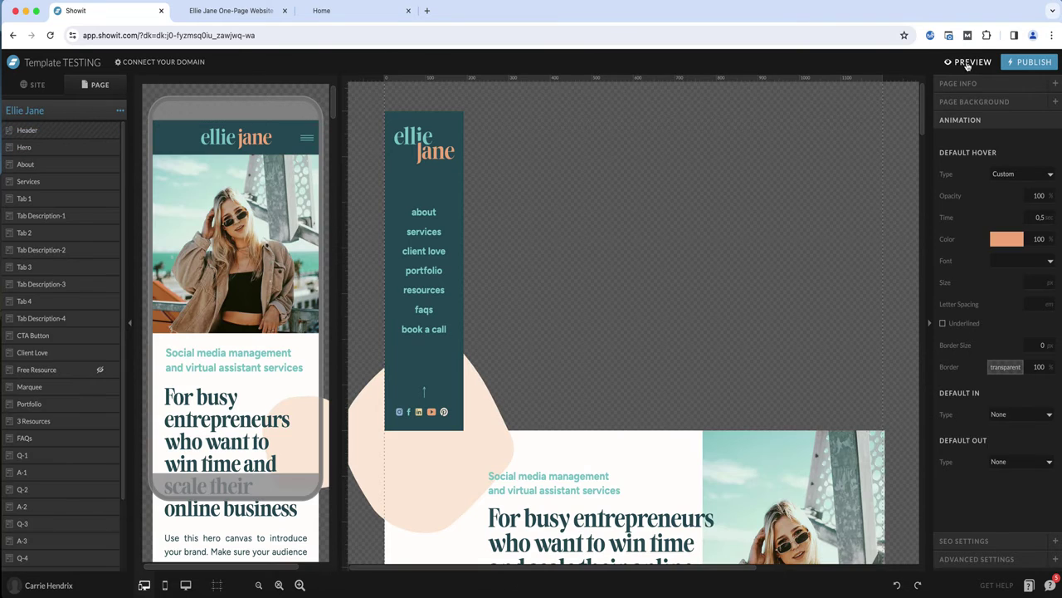
pyautogui.click(964, 62)
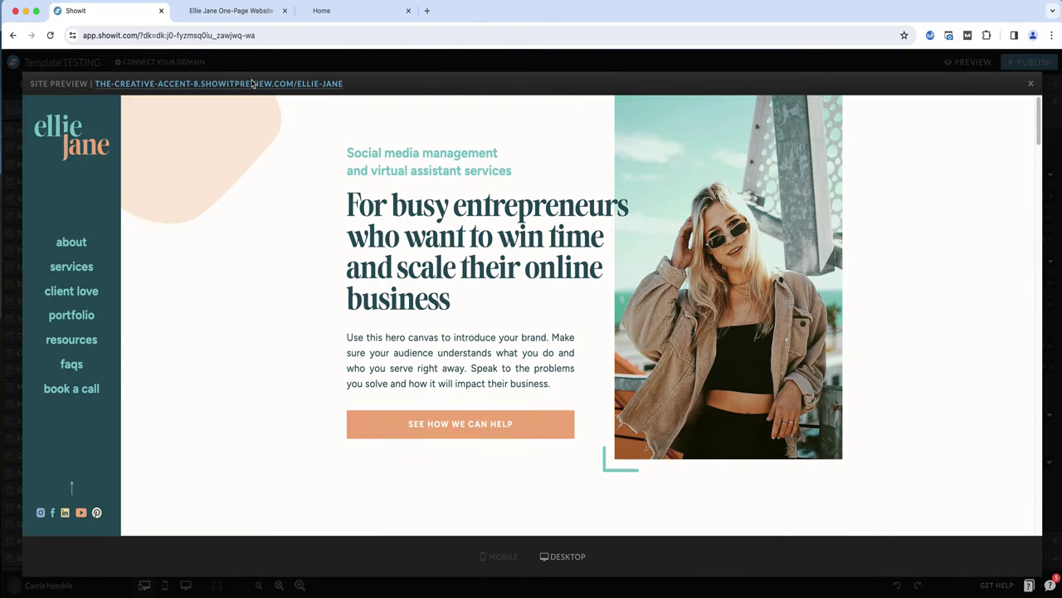
pyautogui.click(253, 83)
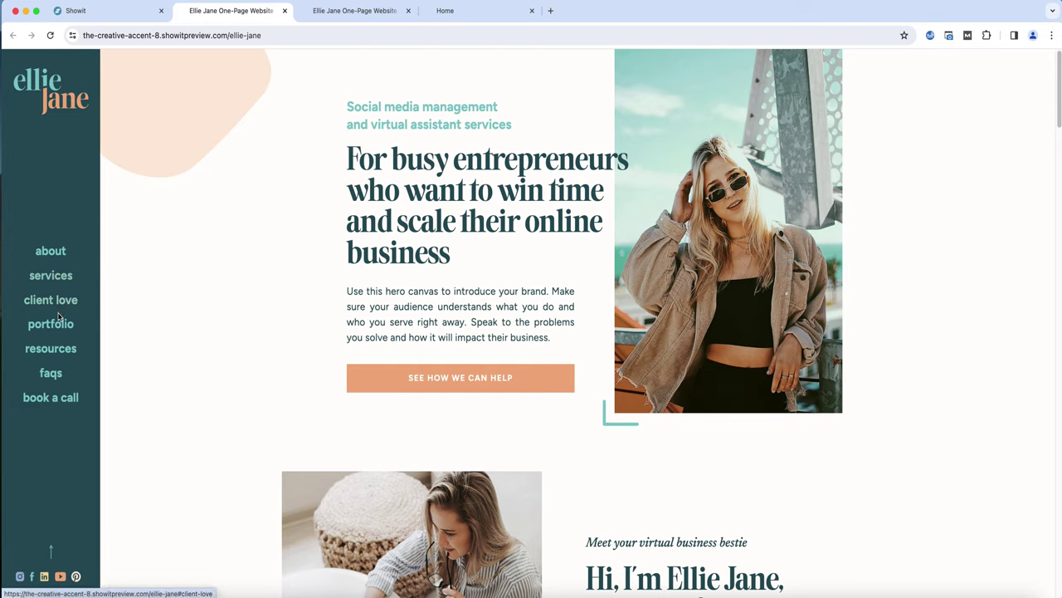
pyautogui.scroll(-5, 234, 285)
pyautogui.scroll(-5, 235, 285)
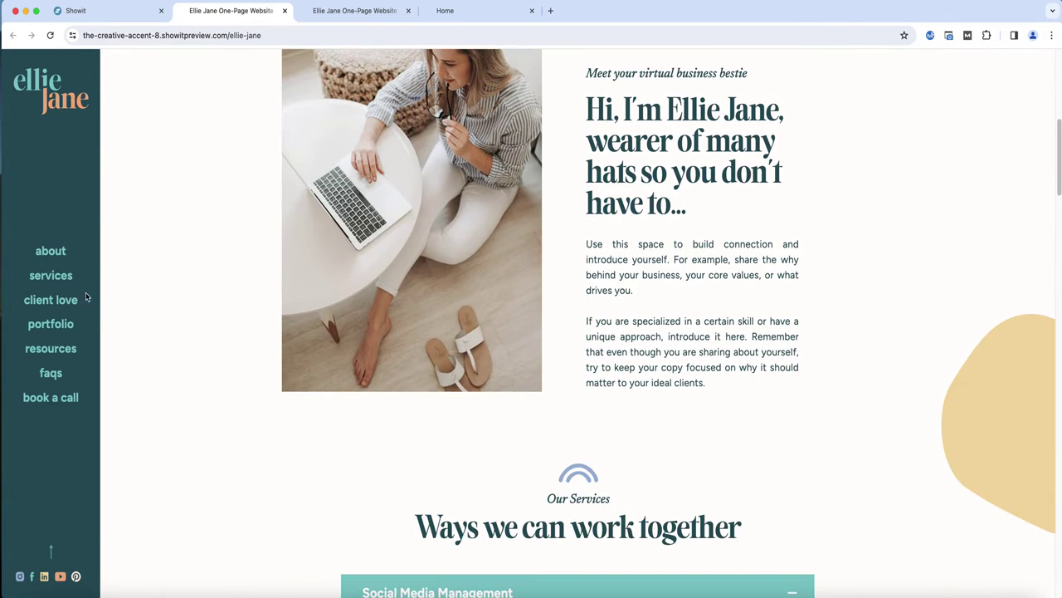
pyautogui.scroll(-12, 166, 281)
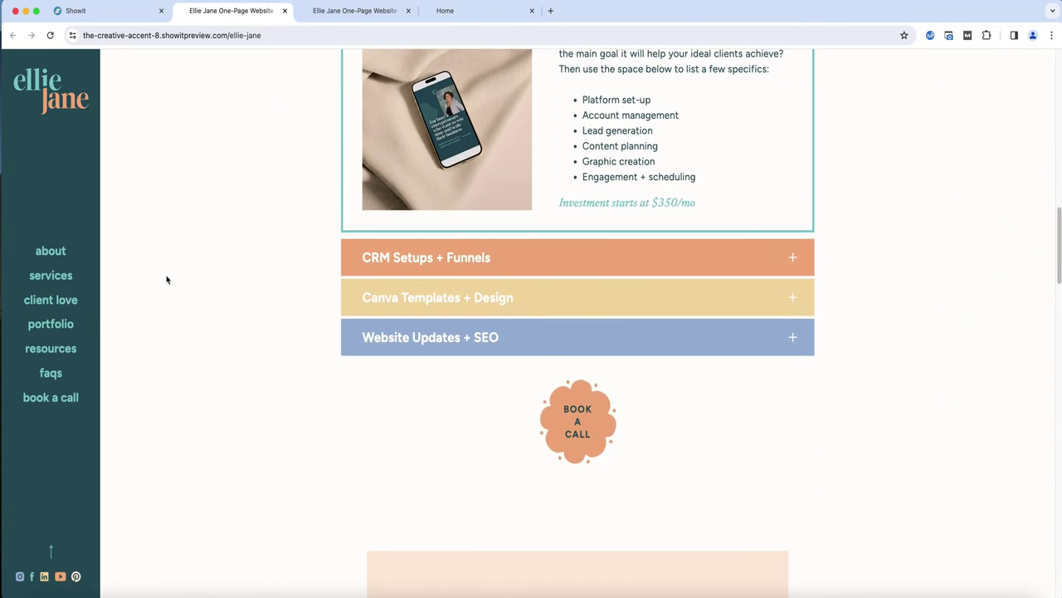
pyautogui.scroll(10, 166, 280)
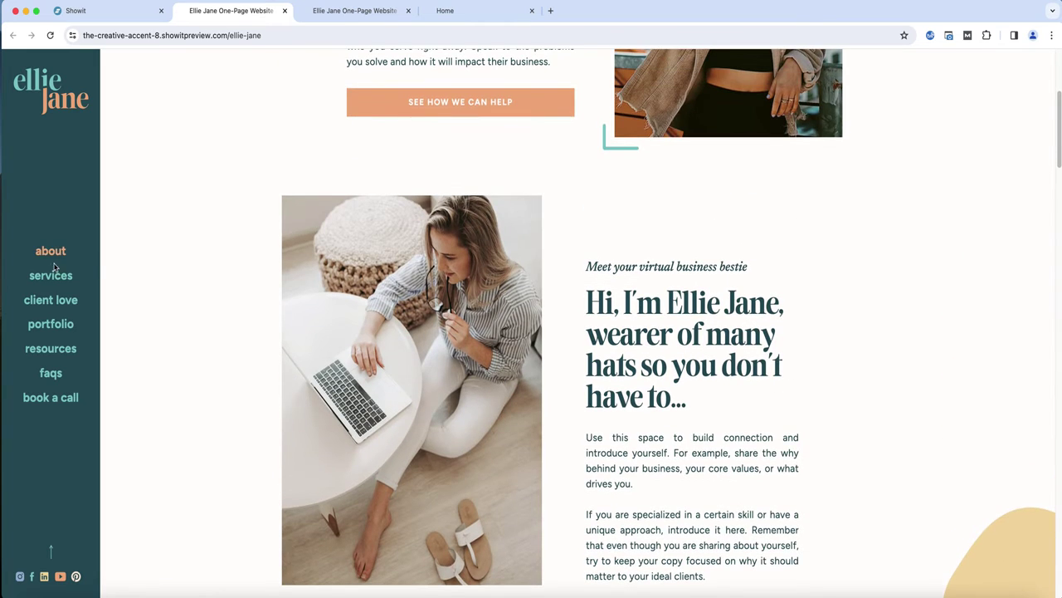
# Test the preview's client love, resources and services menu links to check which link highlights for each section
pyautogui.click(50, 301)
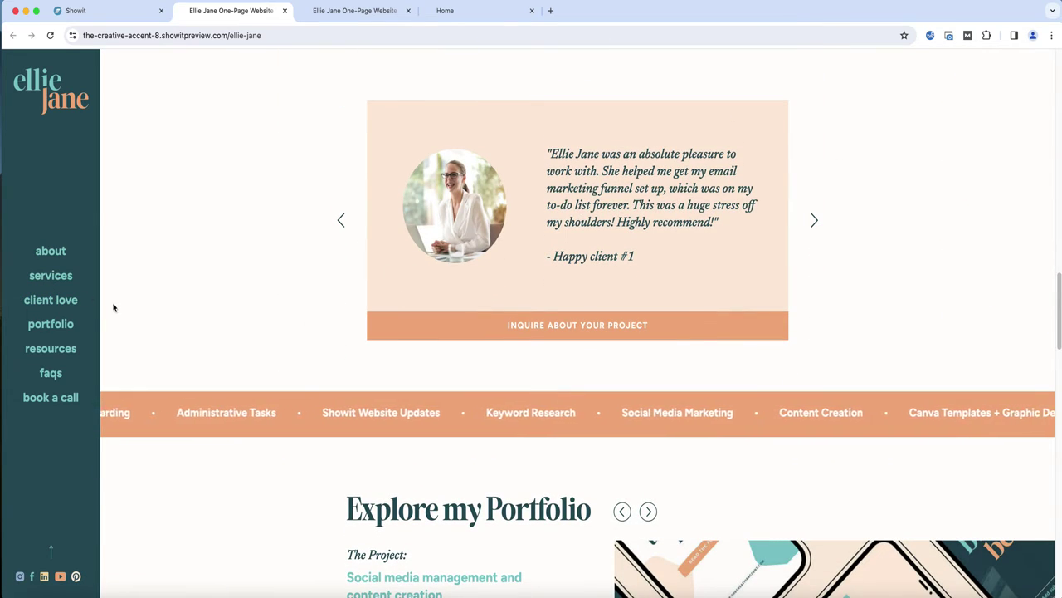
pyautogui.click(46, 352)
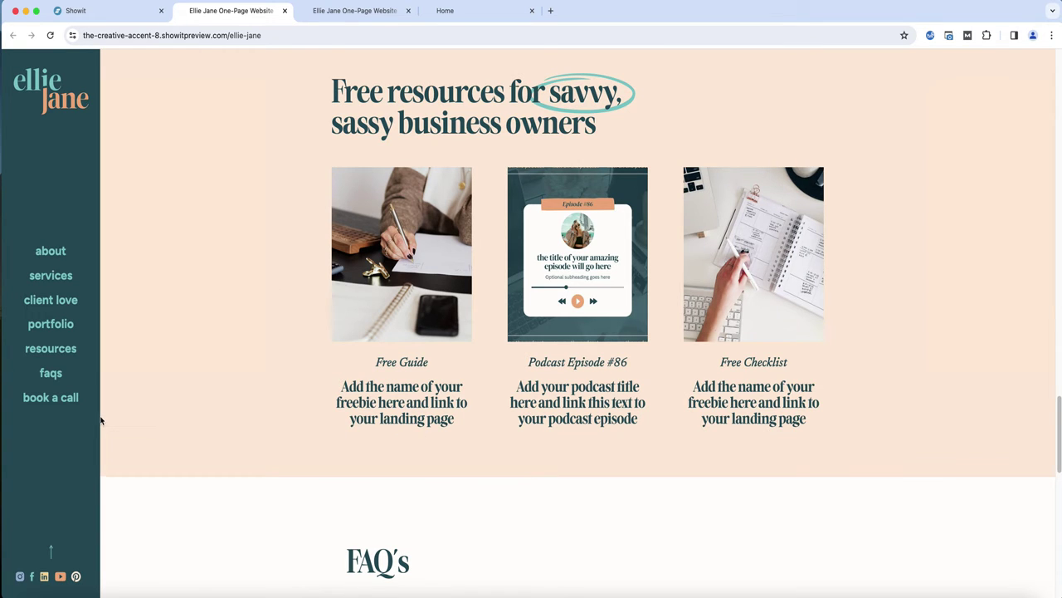
pyautogui.click(52, 302)
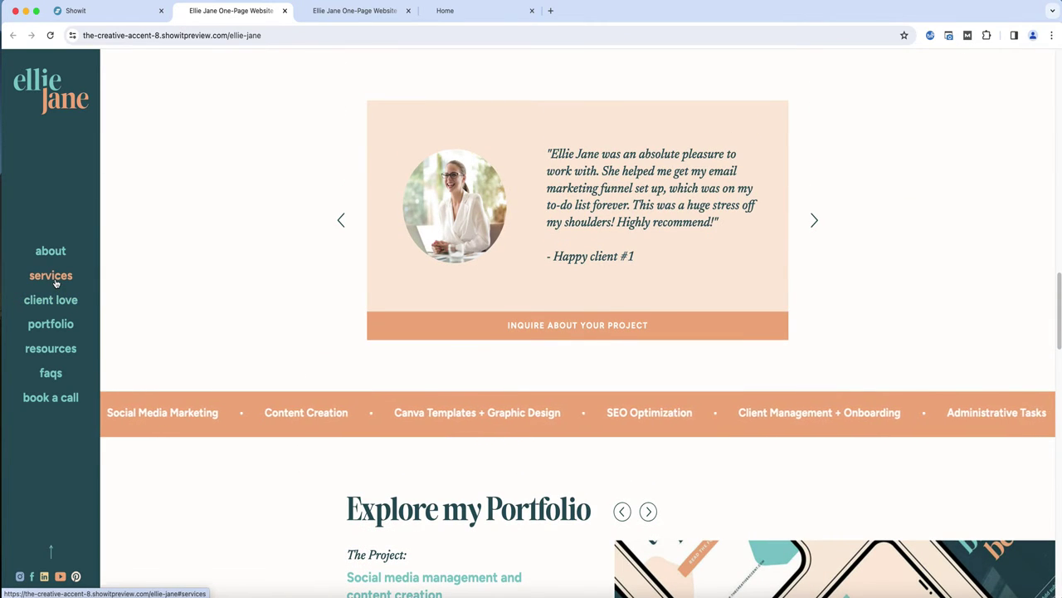
pyautogui.click(53, 279)
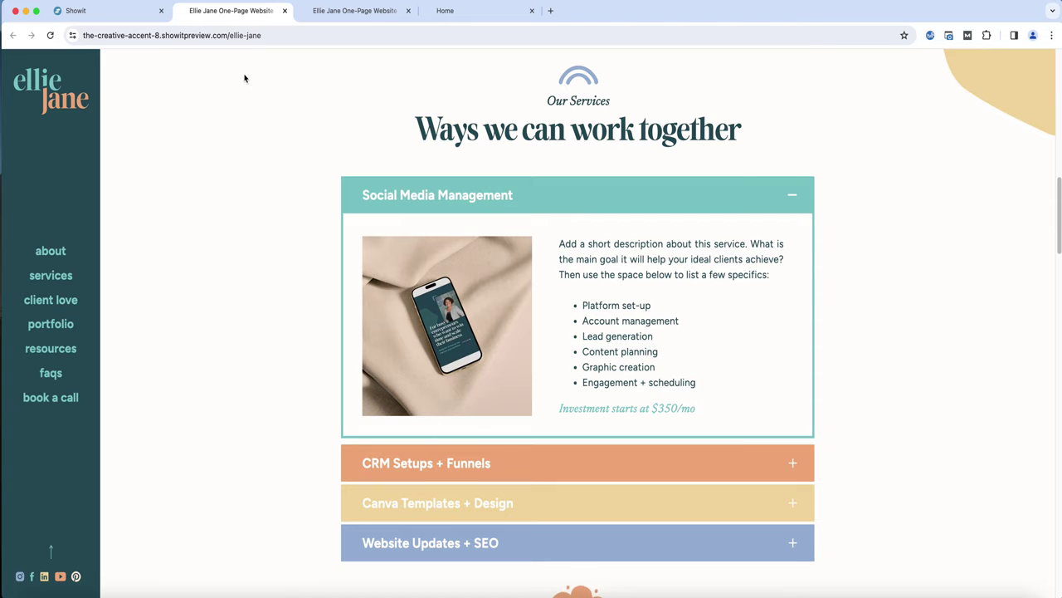
# Close the preview tab and scroll the live reference site to compare its menu highlighting order
pyautogui.click(285, 11)
pyautogui.click(251, 13)
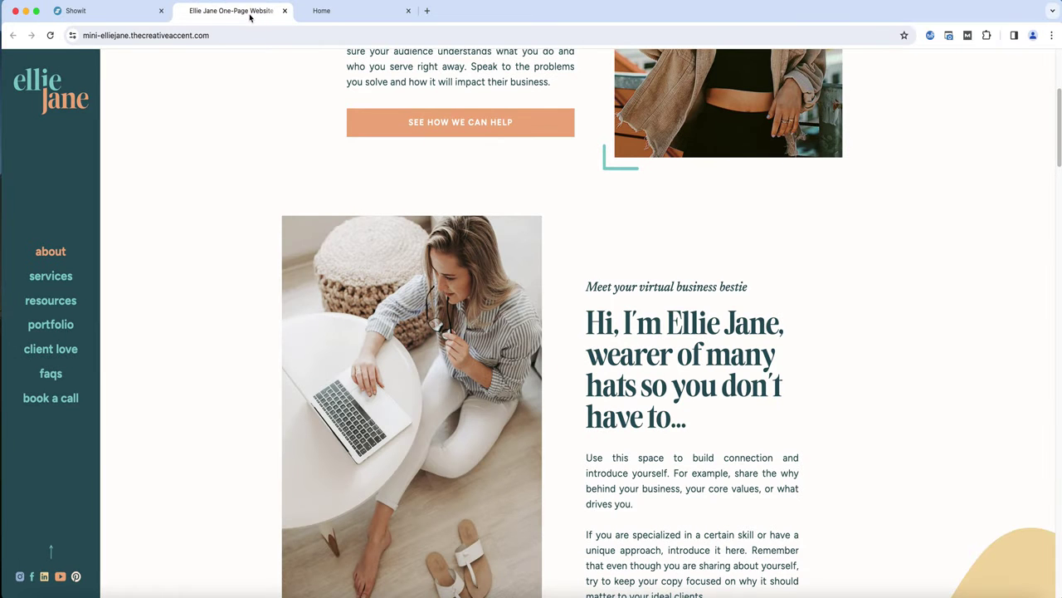
pyautogui.scroll(-10, 270, 203)
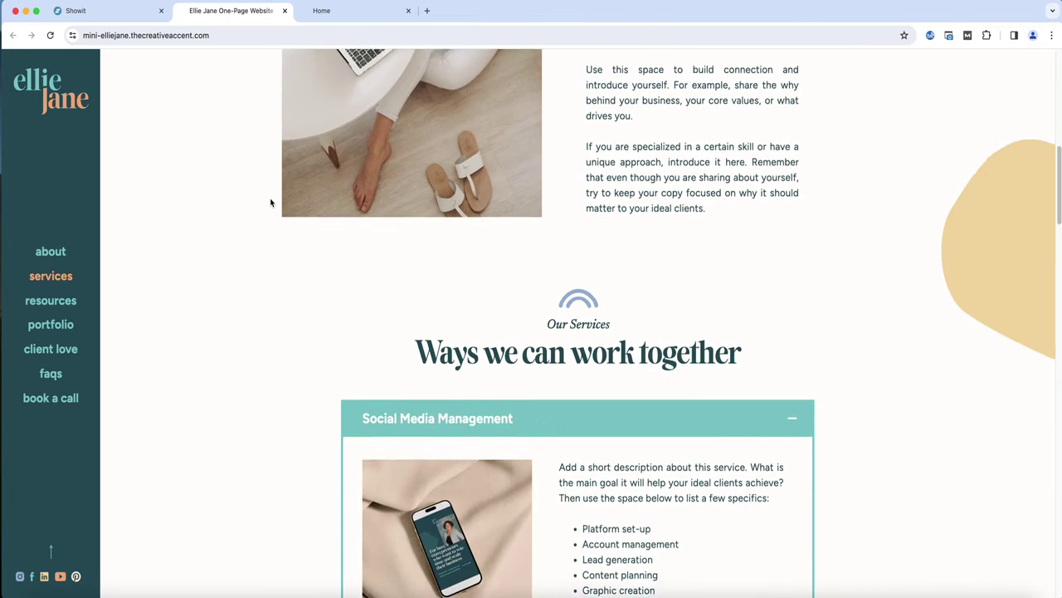
pyautogui.scroll(-10, 152, 257)
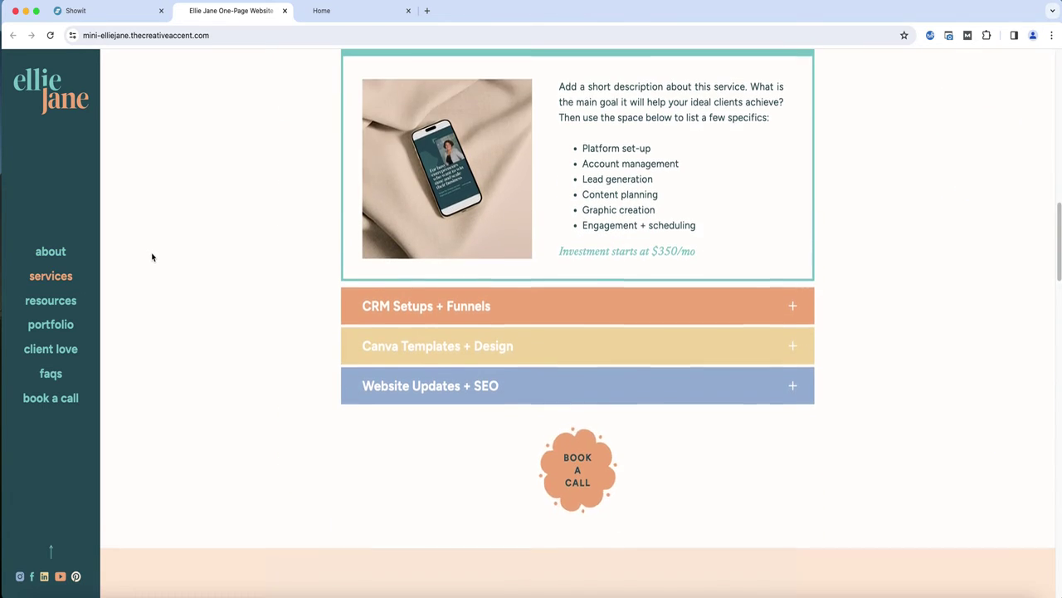
pyautogui.scroll(-2, 151, 254)
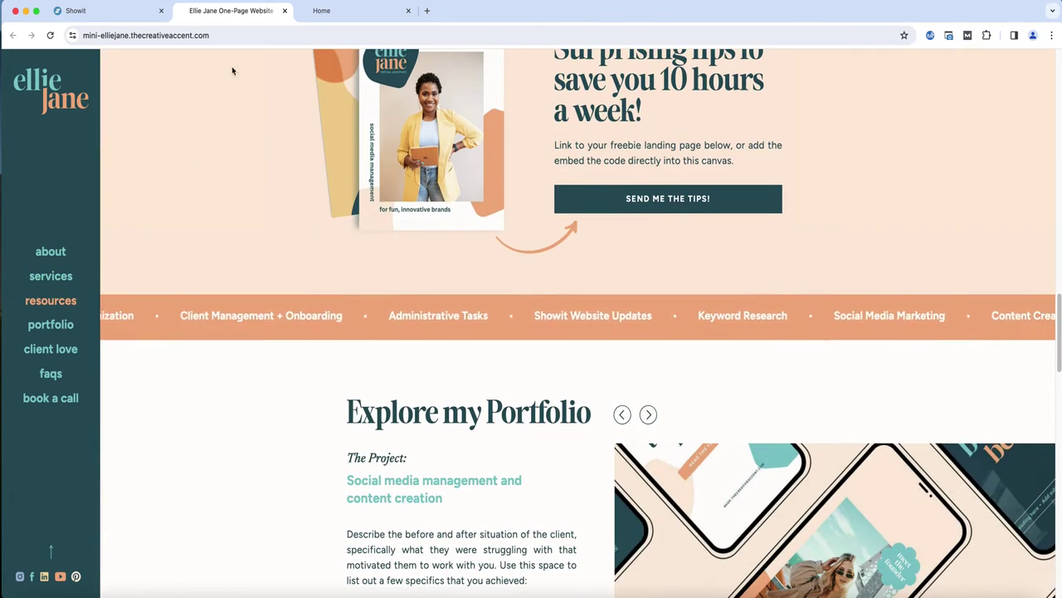
# Back in the header canvas, duplicate View 1 and set the about link color in the copy to FAAC79
pyautogui.click(124, 12)
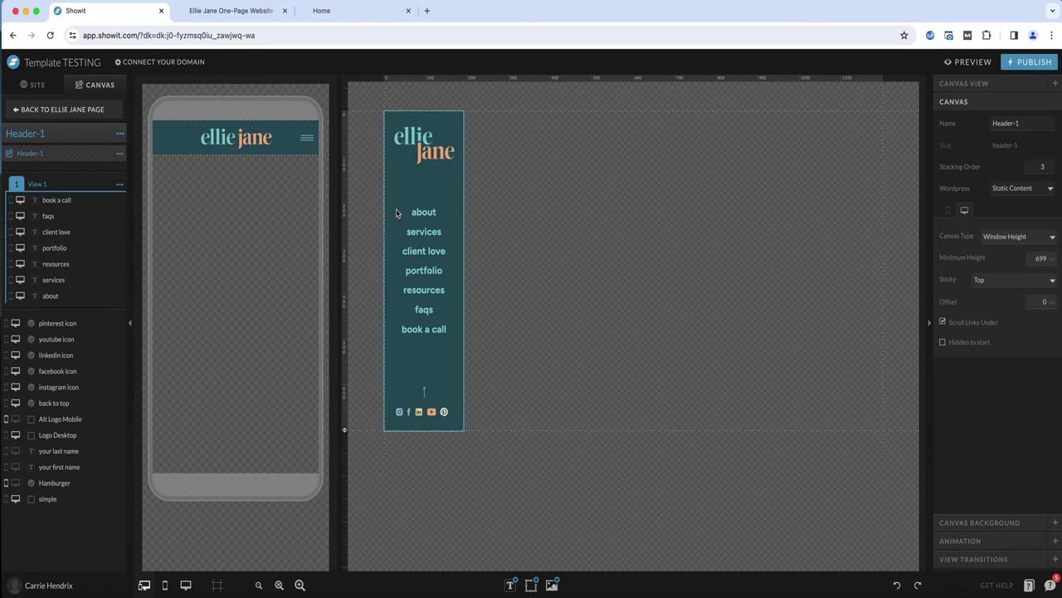
pyautogui.click(119, 185)
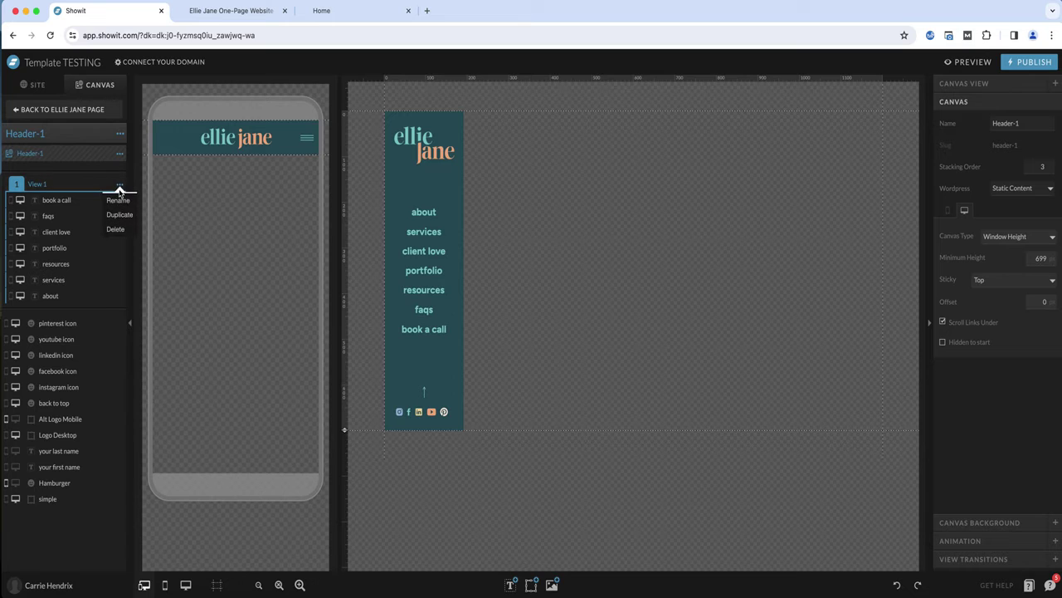
pyautogui.click(121, 216)
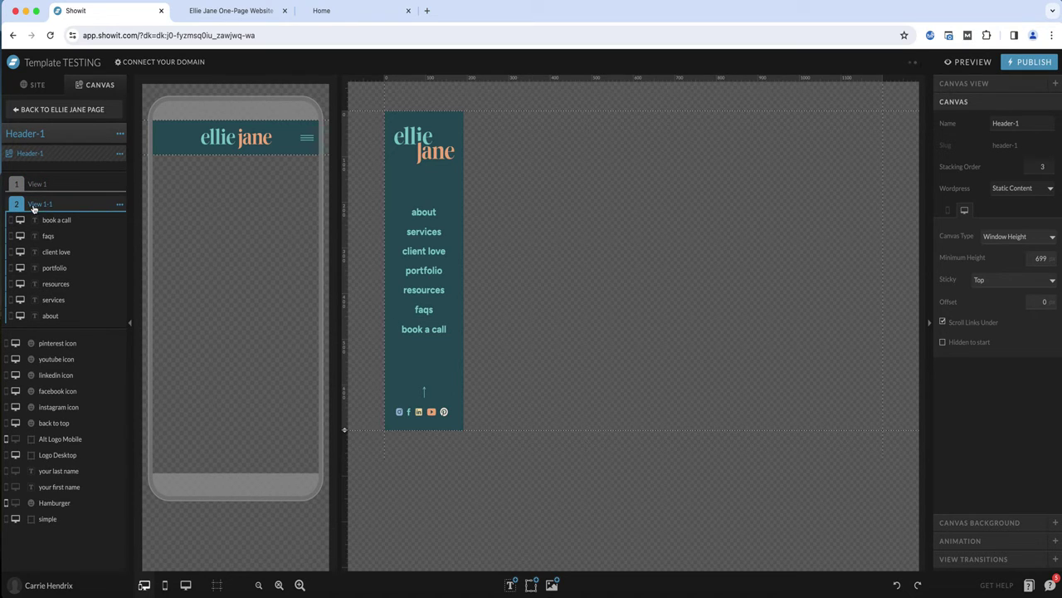
pyautogui.click(431, 212)
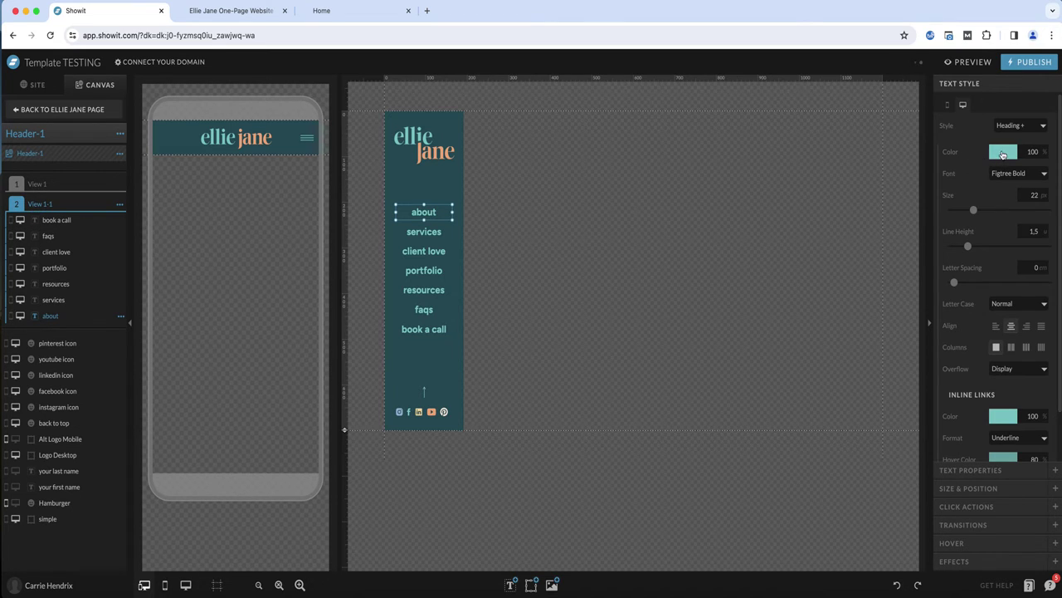
pyautogui.click(1003, 153)
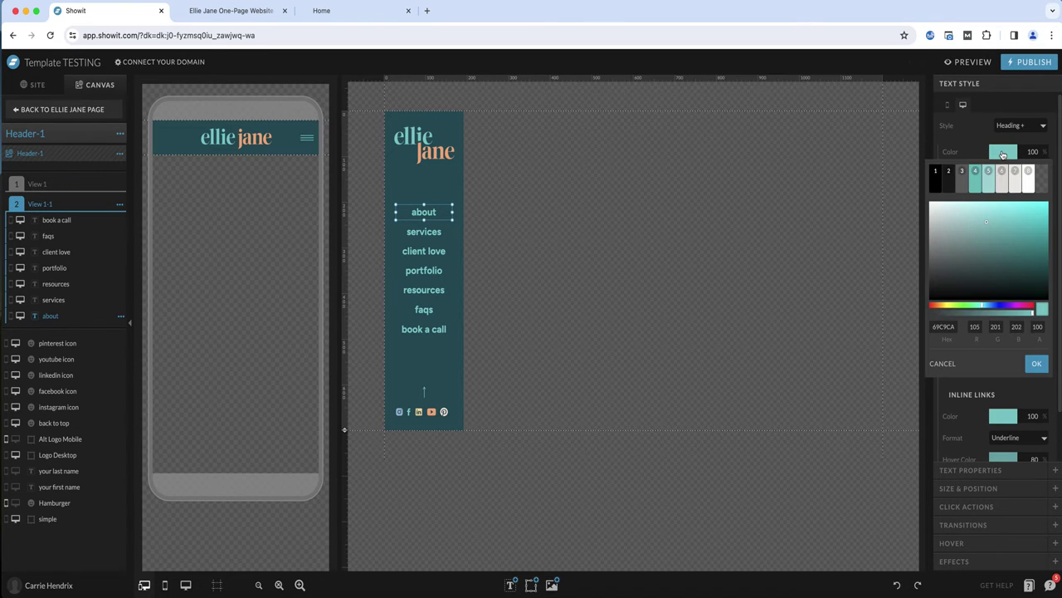
pyautogui.doubleClick(942, 326)
pyautogui.write('FAAC79')
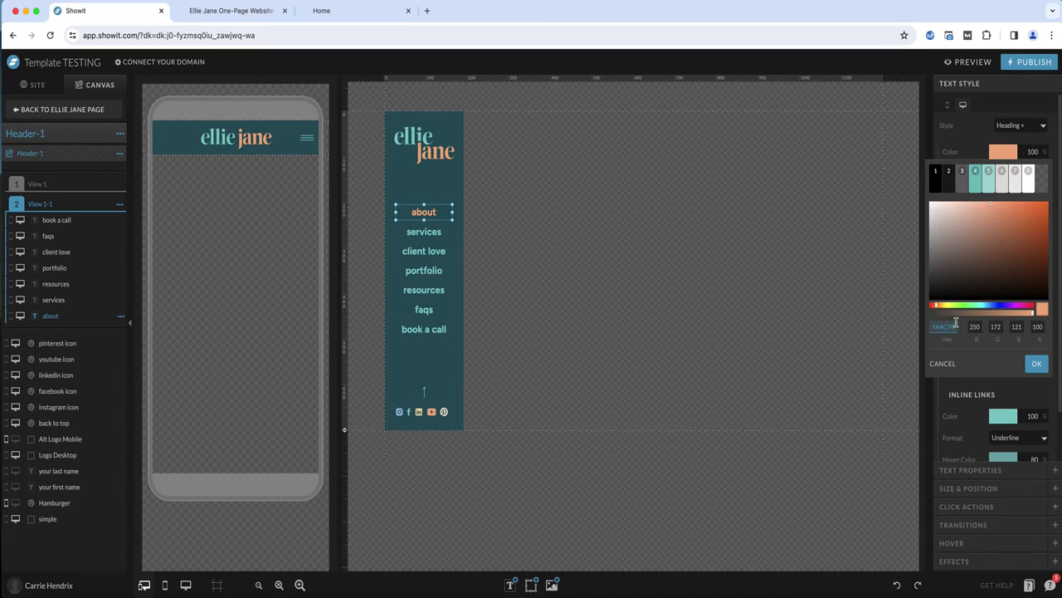
pyautogui.click(1037, 364)
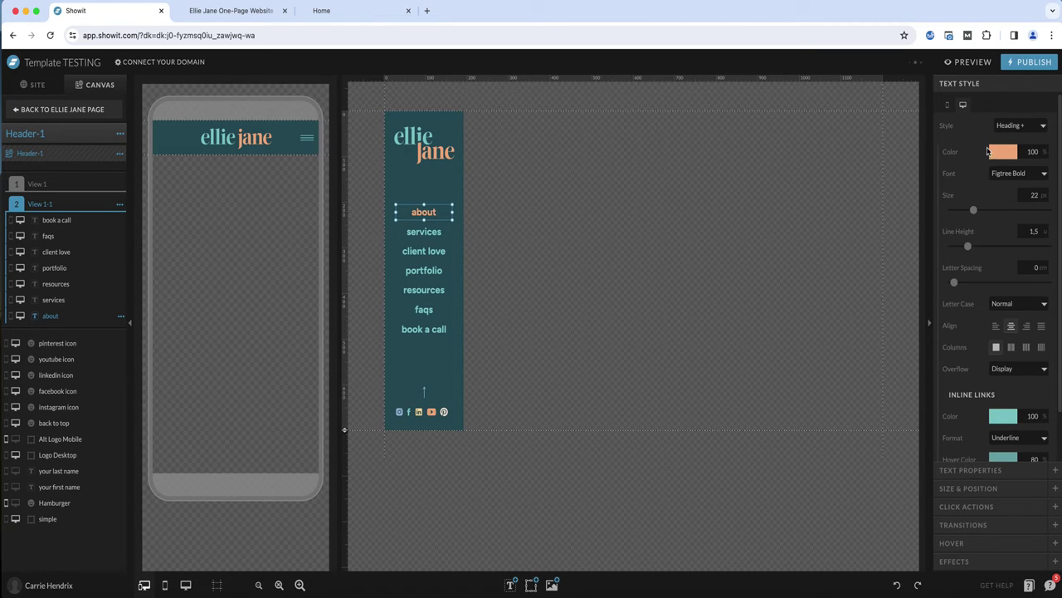
pyautogui.click(998, 156)
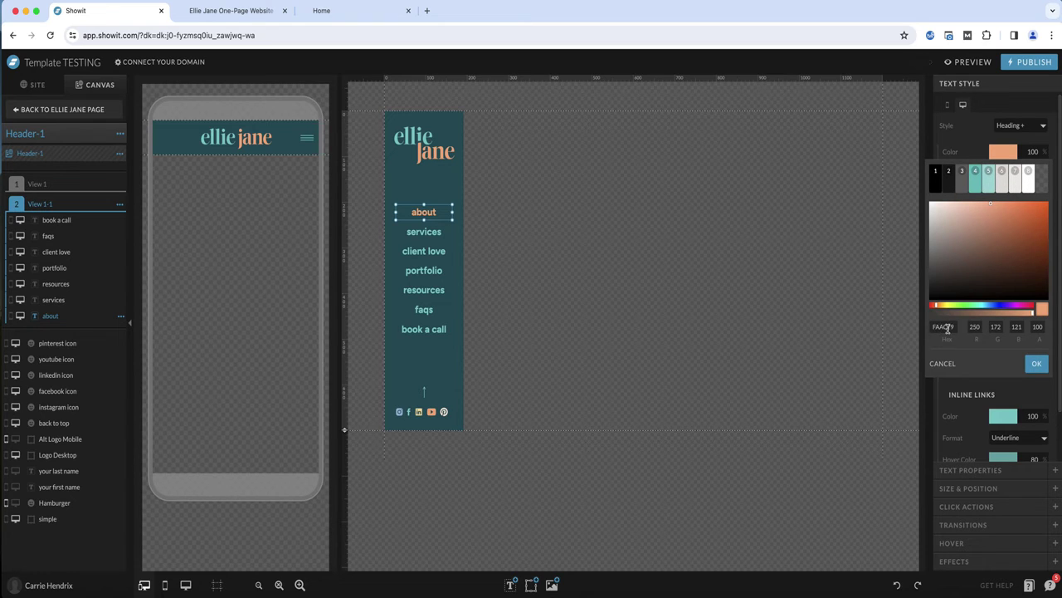
pyautogui.click(1037, 365)
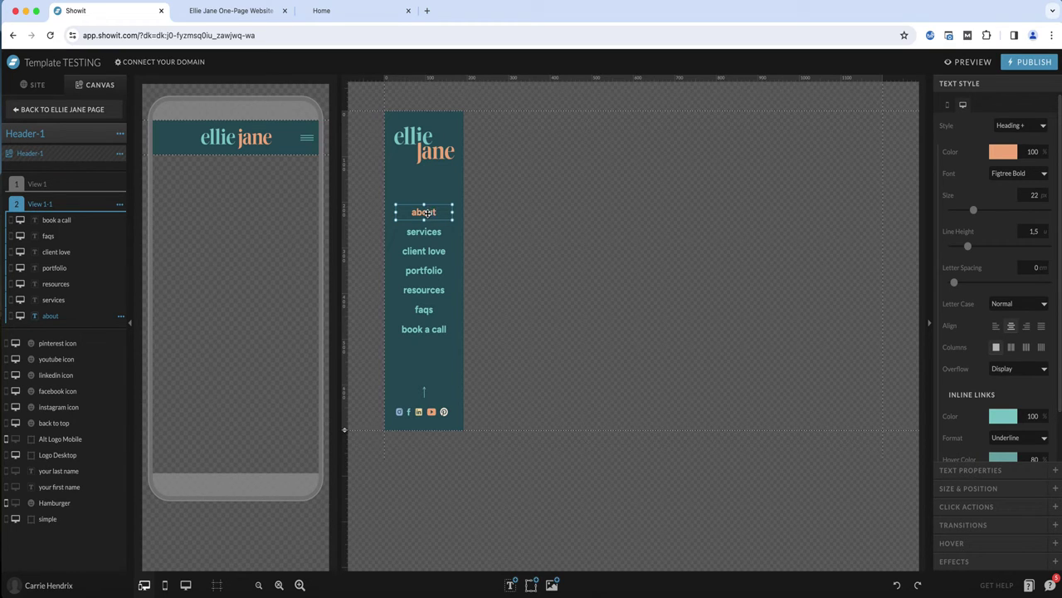
# Duplicate View 1-1 and set the about link in the new view back to the teal swatch color
pyautogui.click(119, 204)
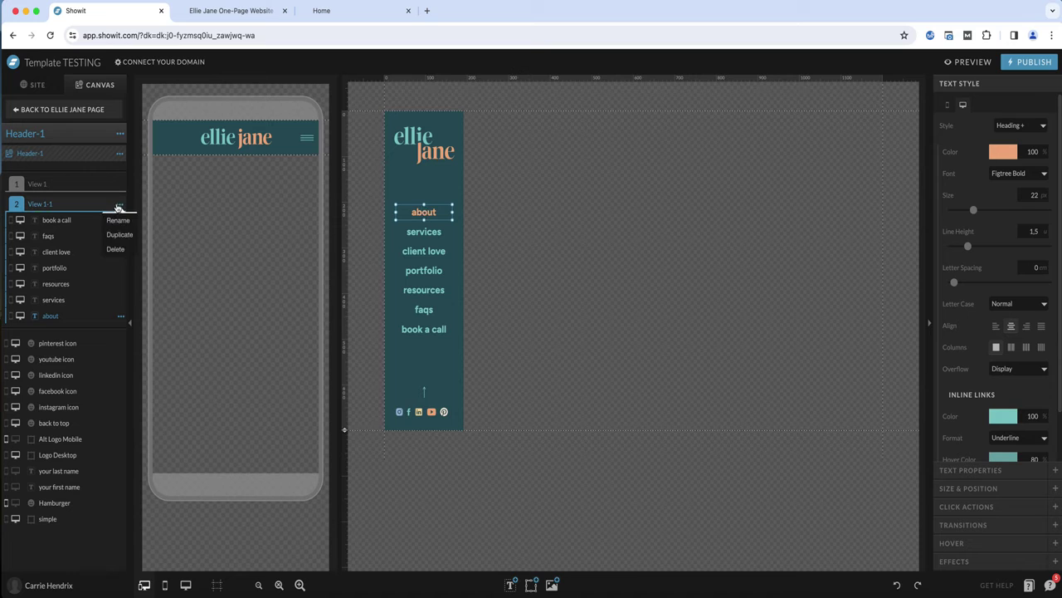
pyautogui.click(118, 238)
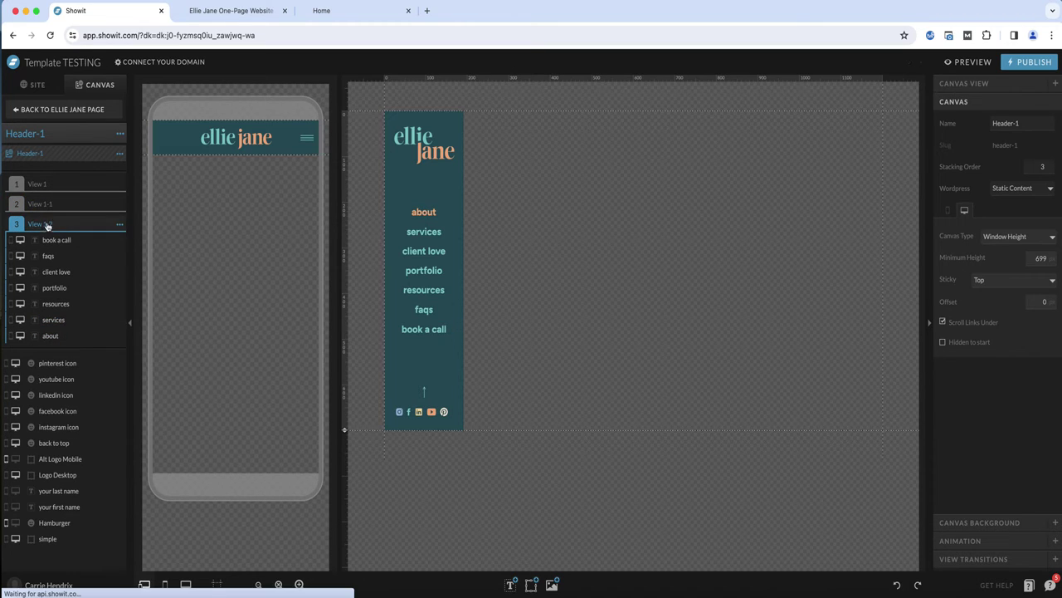
pyautogui.click(440, 212)
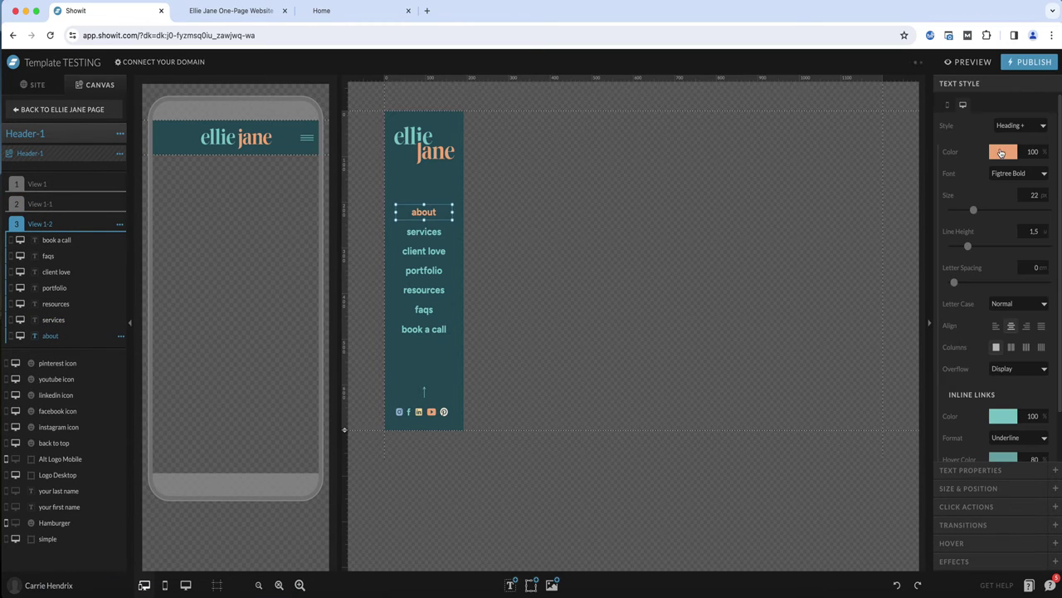
pyautogui.click(1003, 151)
pyautogui.click(992, 165)
# Set the services link color in View 1-2 to FAAC79
pyautogui.click(431, 231)
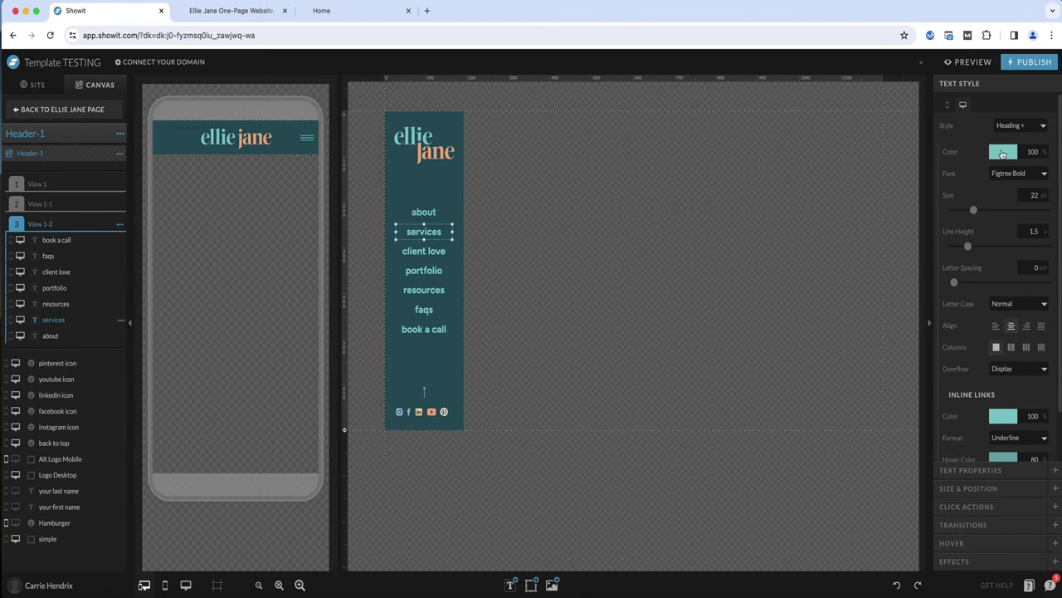
pyautogui.click(1003, 153)
pyautogui.click(944, 325)
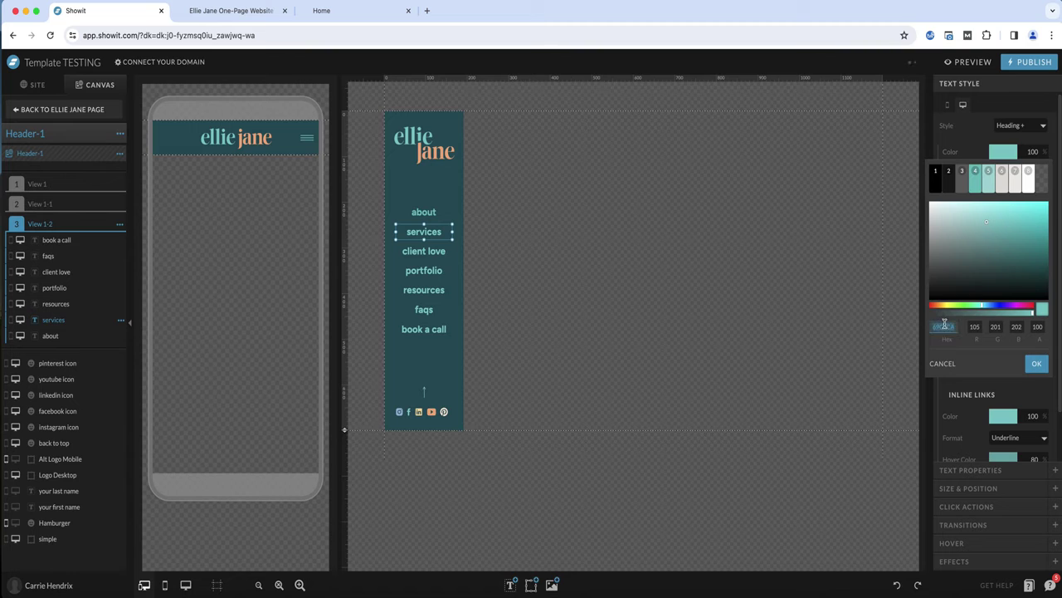
pyautogui.press('cmd+v')
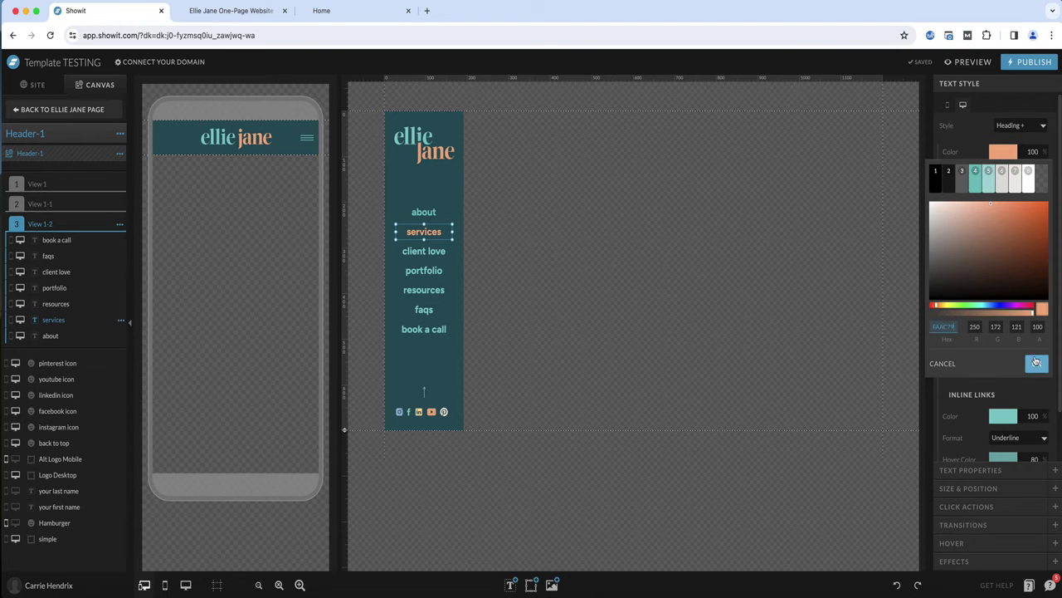
pyautogui.click(1031, 360)
pyautogui.click(517, 262)
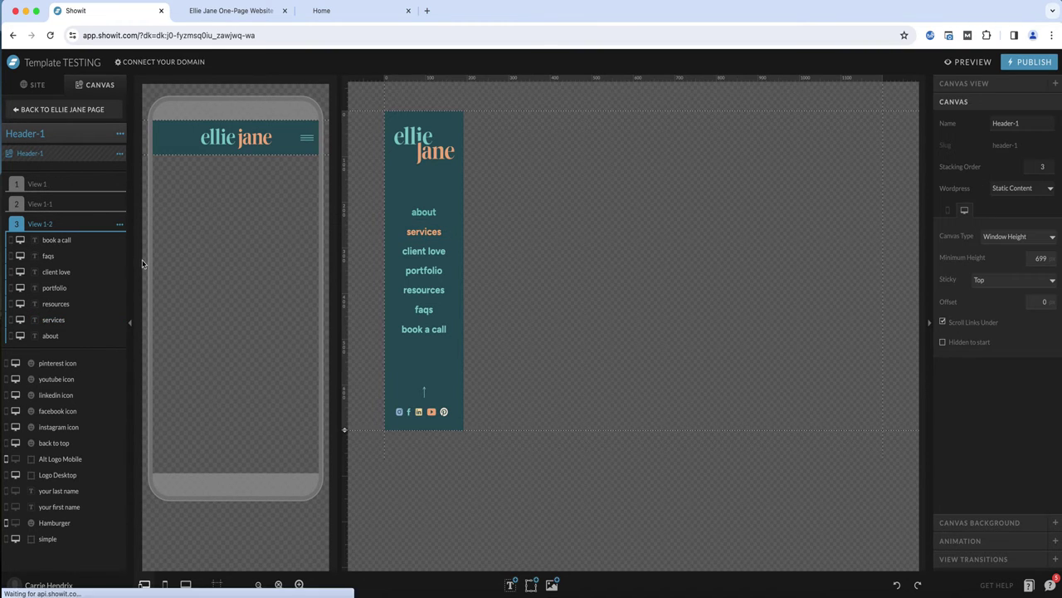
# Duplicate View 1-2 and set the services link in the new view back to the teal swatch color
pyautogui.click(120, 224)
pyautogui.click(116, 254)
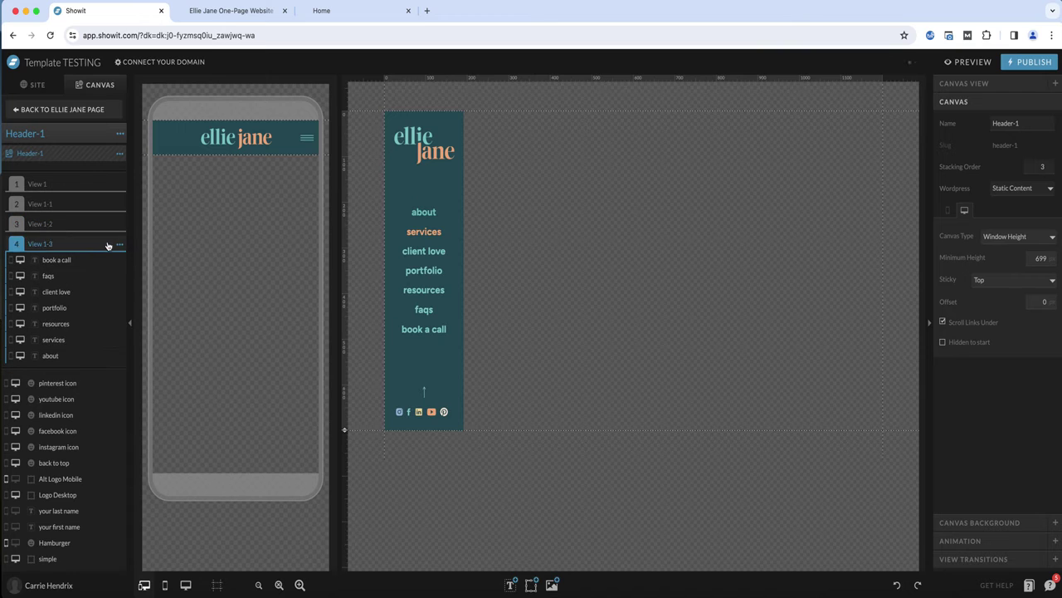
pyautogui.click(424, 232)
pyautogui.click(1002, 151)
pyautogui.click(979, 177)
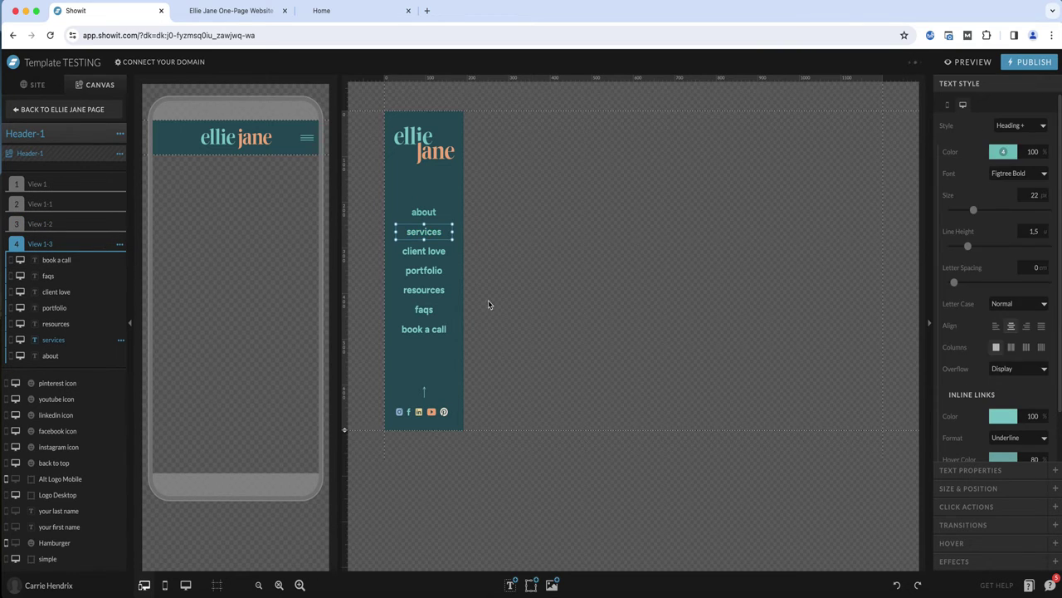
# Set the client love link color in View 1-3 to FAAC79
pyautogui.click(431, 258)
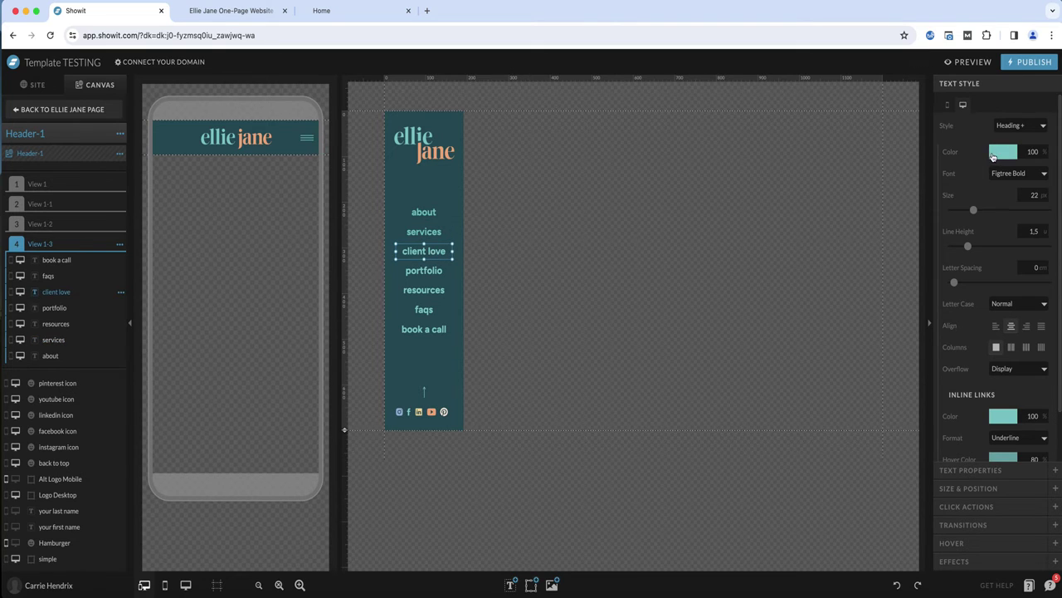
pyautogui.click(996, 153)
pyautogui.doubleClick(949, 327)
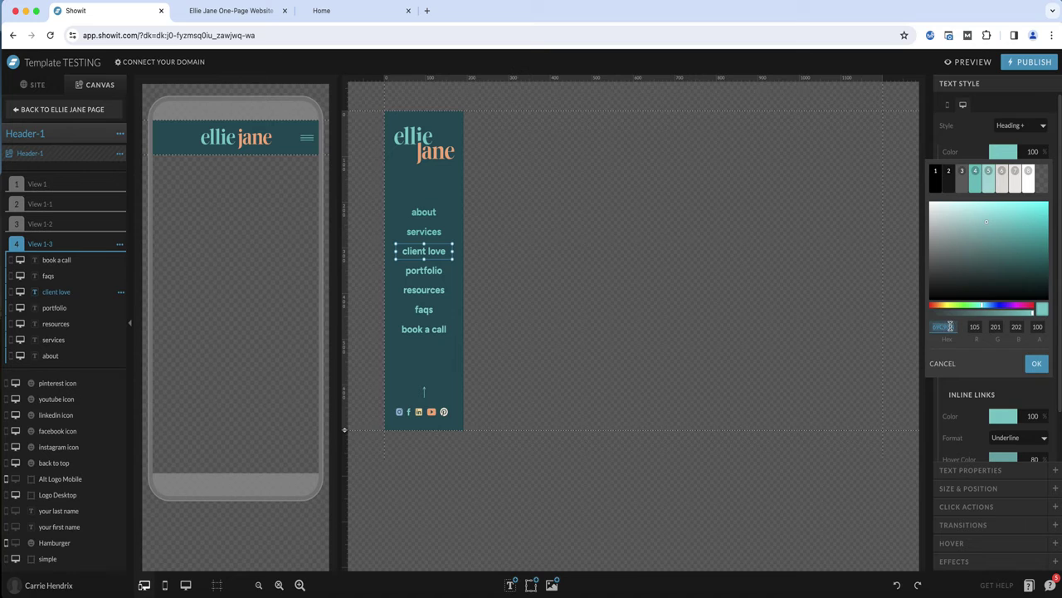
pyautogui.write('FAAC79')
pyautogui.click(1038, 365)
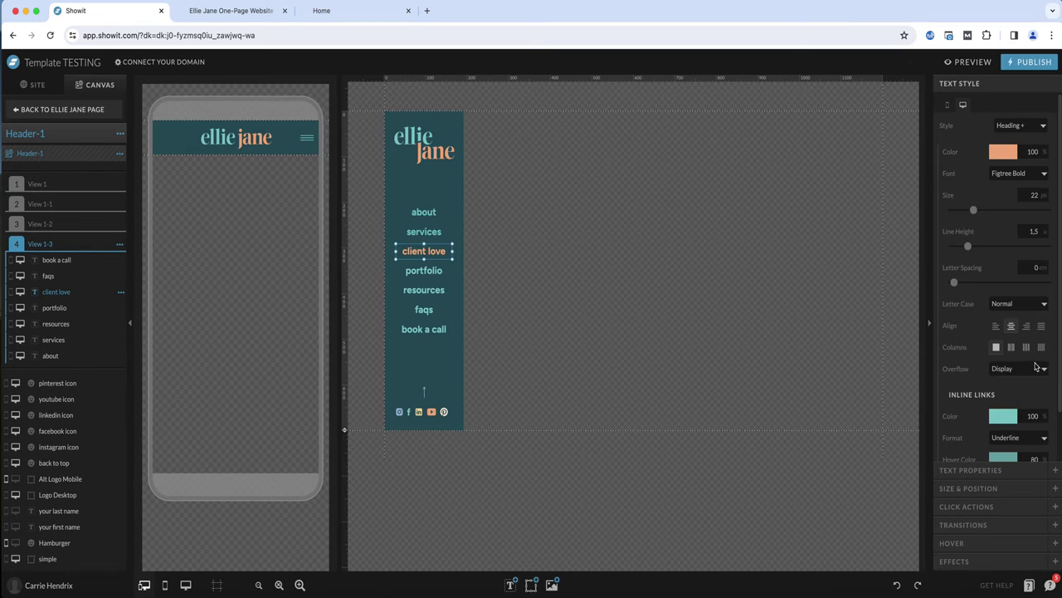
pyautogui.click(508, 257)
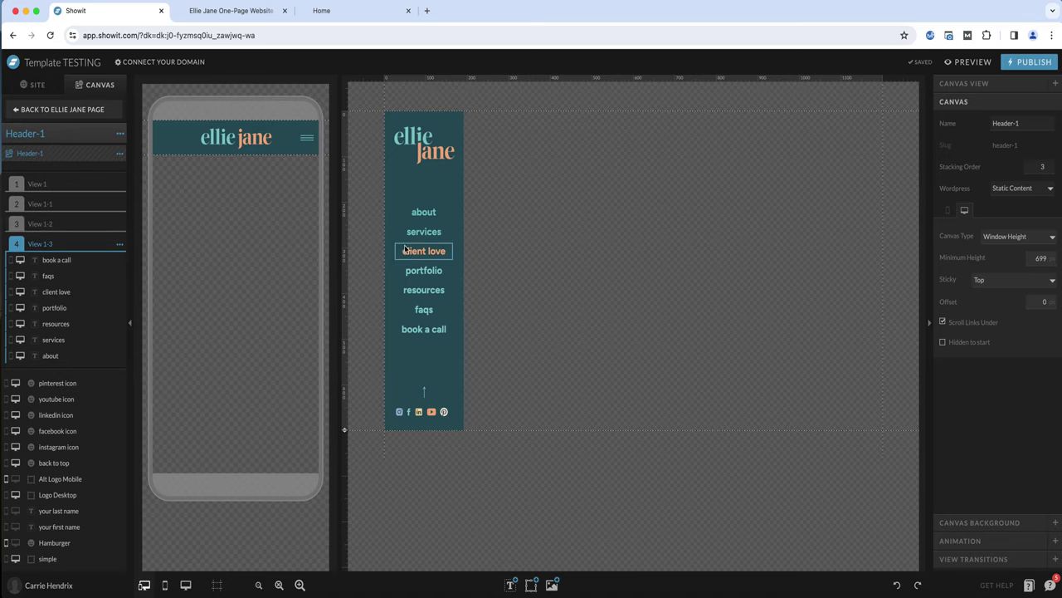
# Inspect the about link's click action and review View 1-1 and View 1 of the header
pyautogui.click(430, 215)
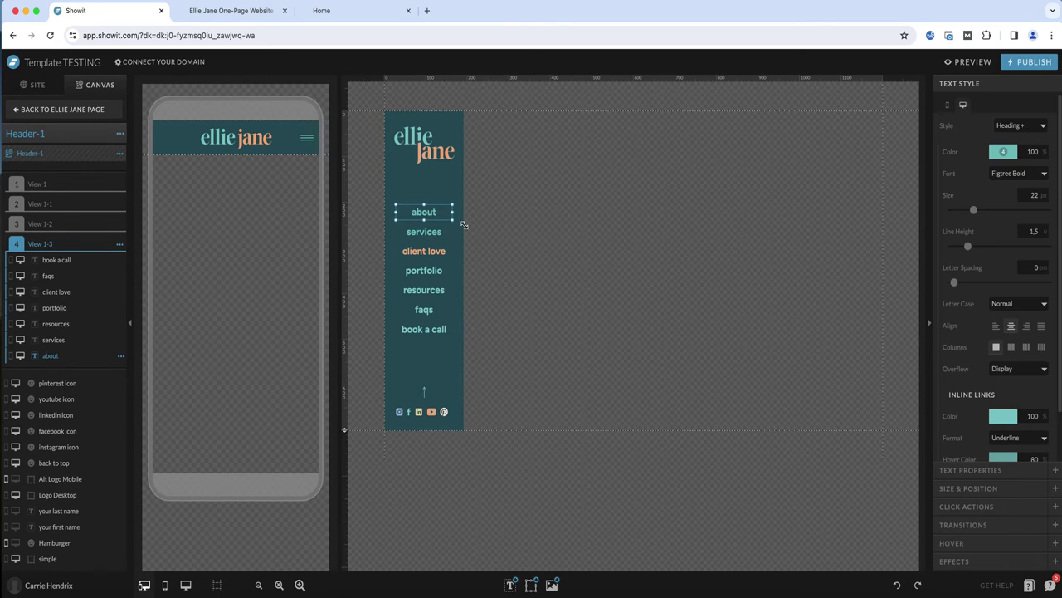
pyautogui.click(969, 506)
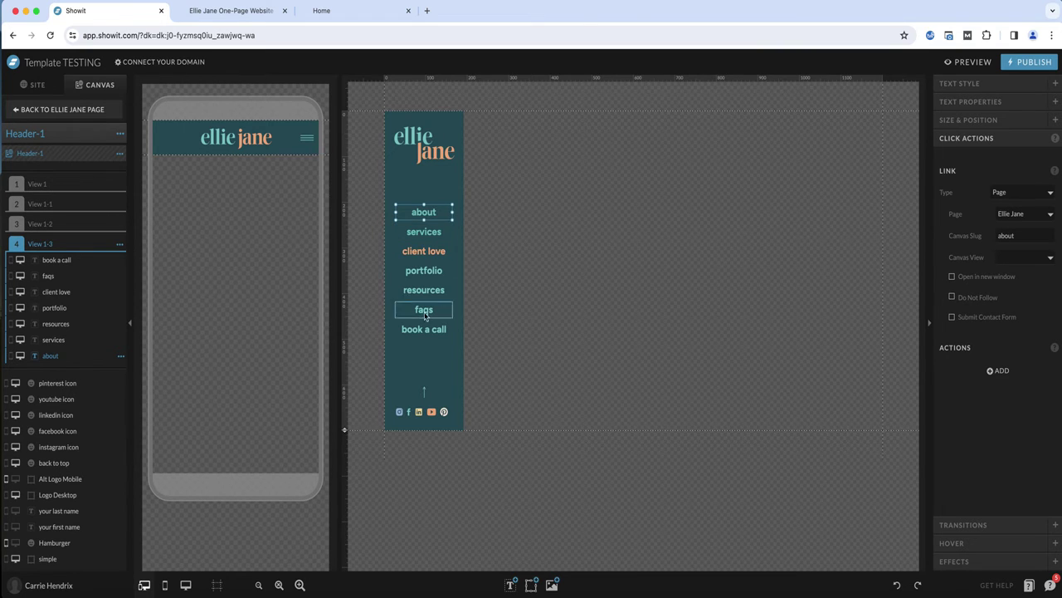
pyautogui.click(39, 204)
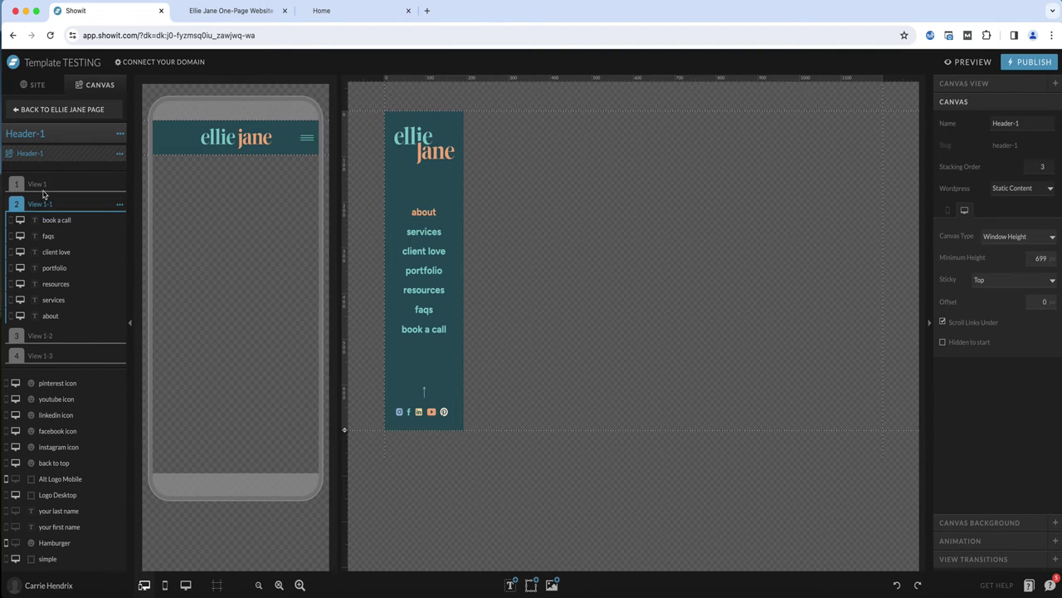
pyautogui.click(46, 186)
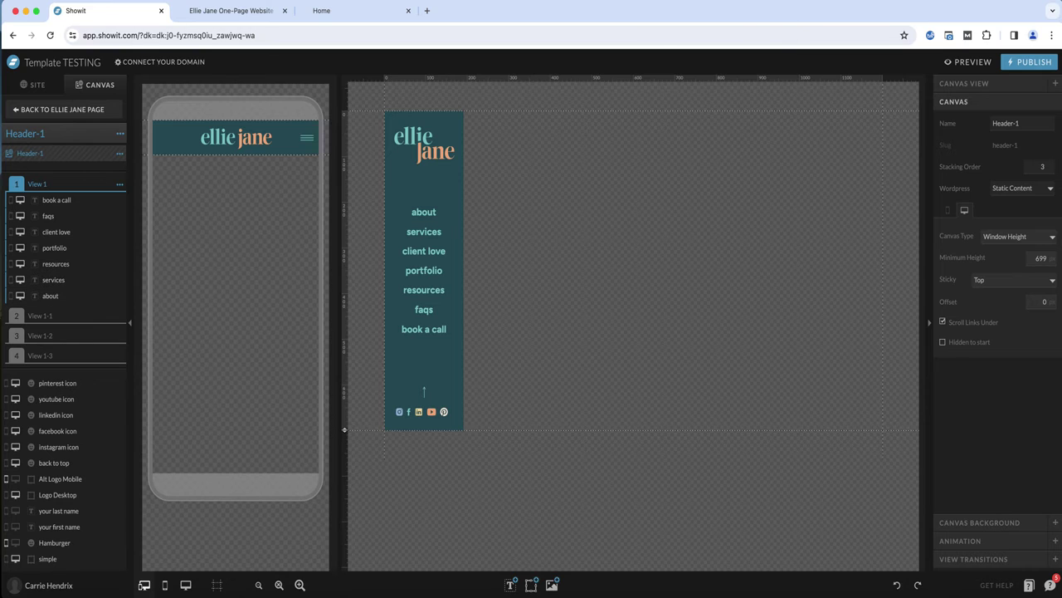
pyautogui.click(586, 351)
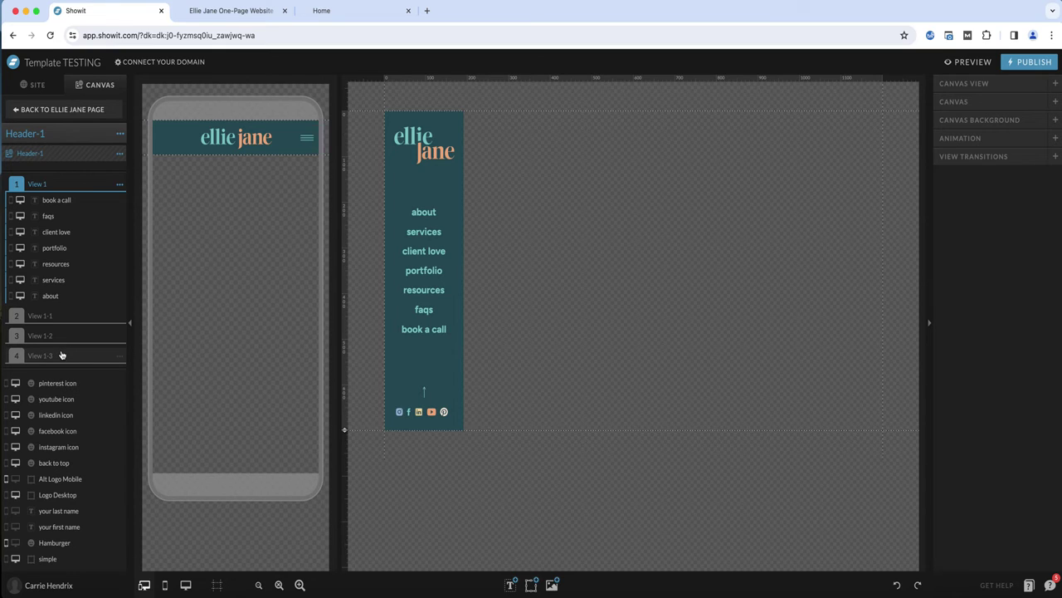
# Return to the Ellie Jane page and remove the existing scroll action from the About canvas
pyautogui.click(58, 111)
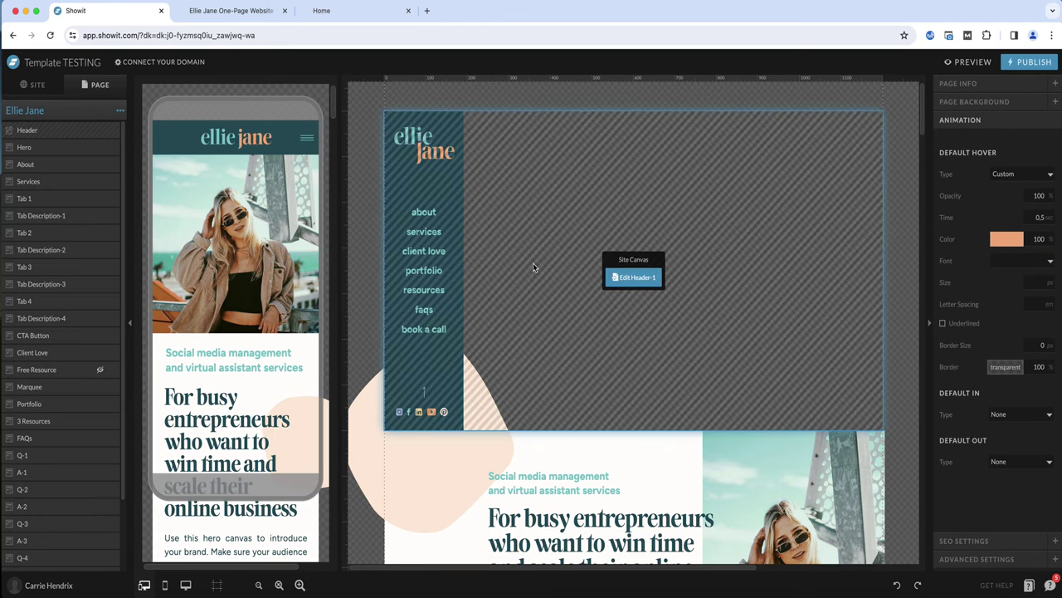
pyautogui.scroll(-5, 533, 263)
pyautogui.scroll(-7, 533, 263)
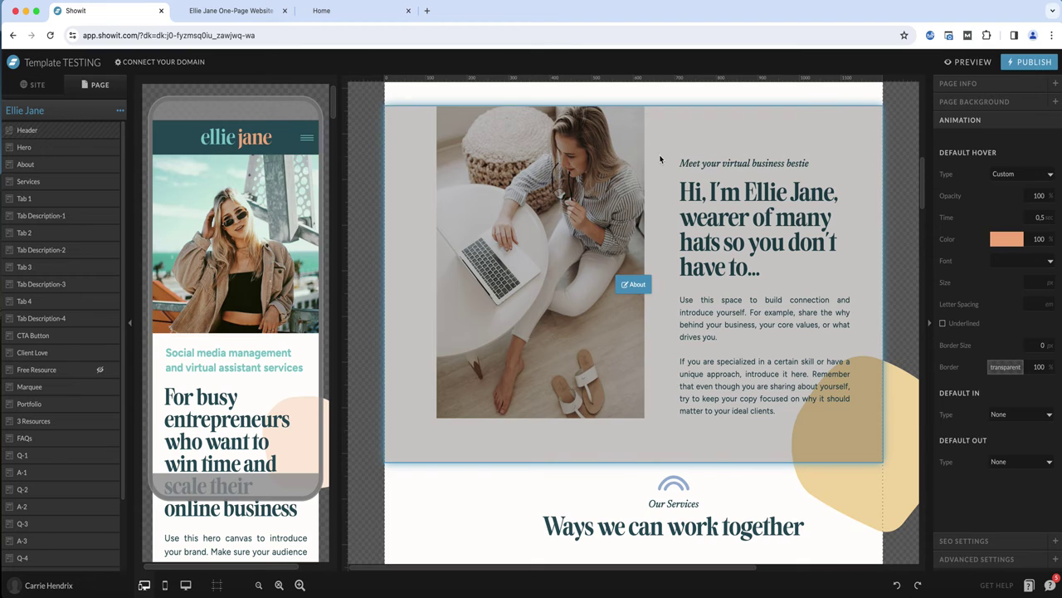
pyautogui.click(661, 158)
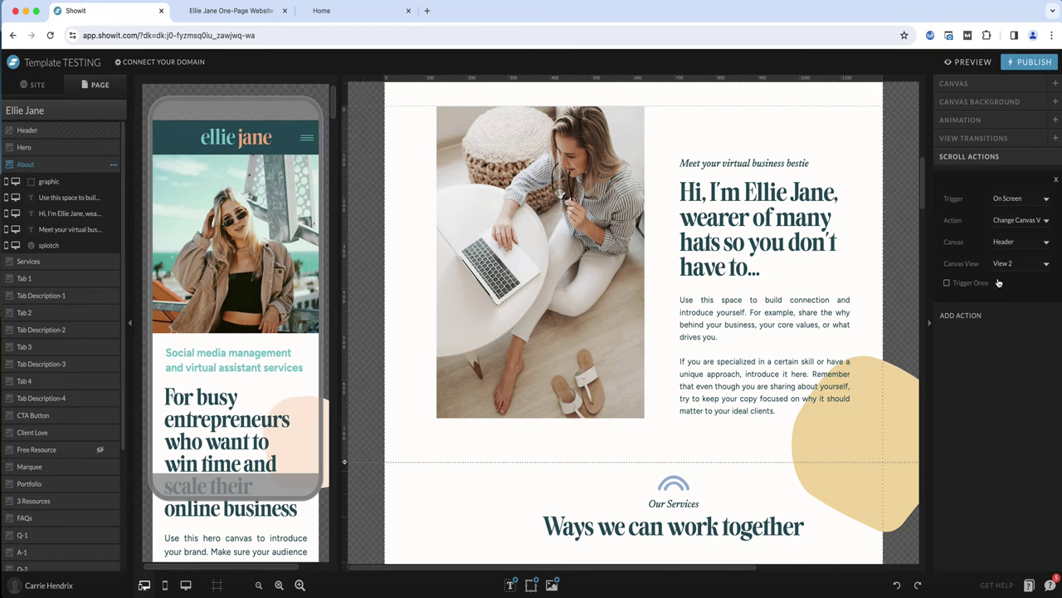
pyautogui.click(1056, 181)
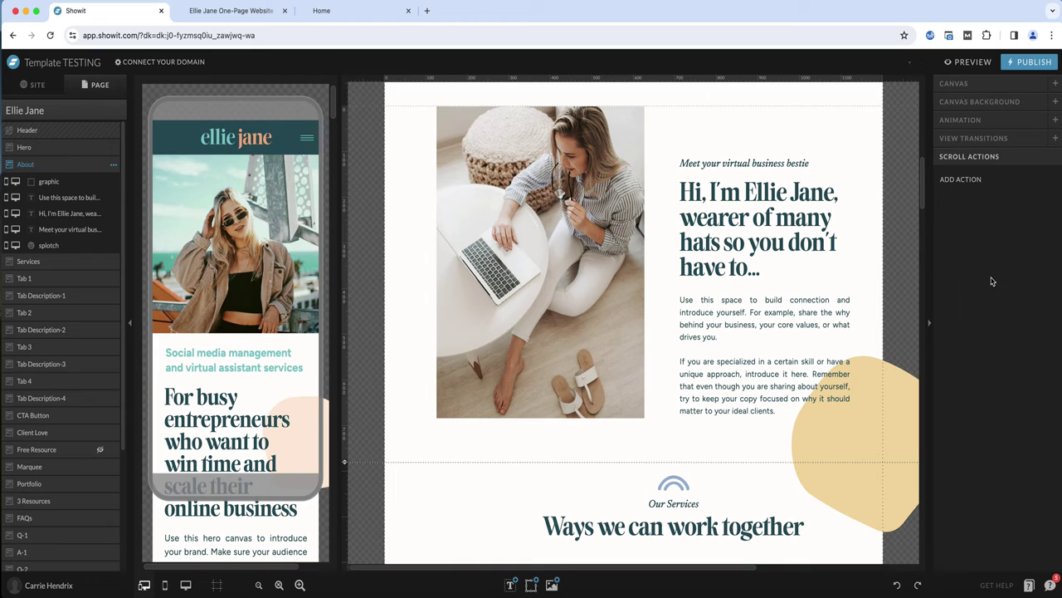
# Add an On Screen scroll action to the About canvas that changes the Header canvas to View 2
pyautogui.click(948, 181)
pyautogui.click(1020, 201)
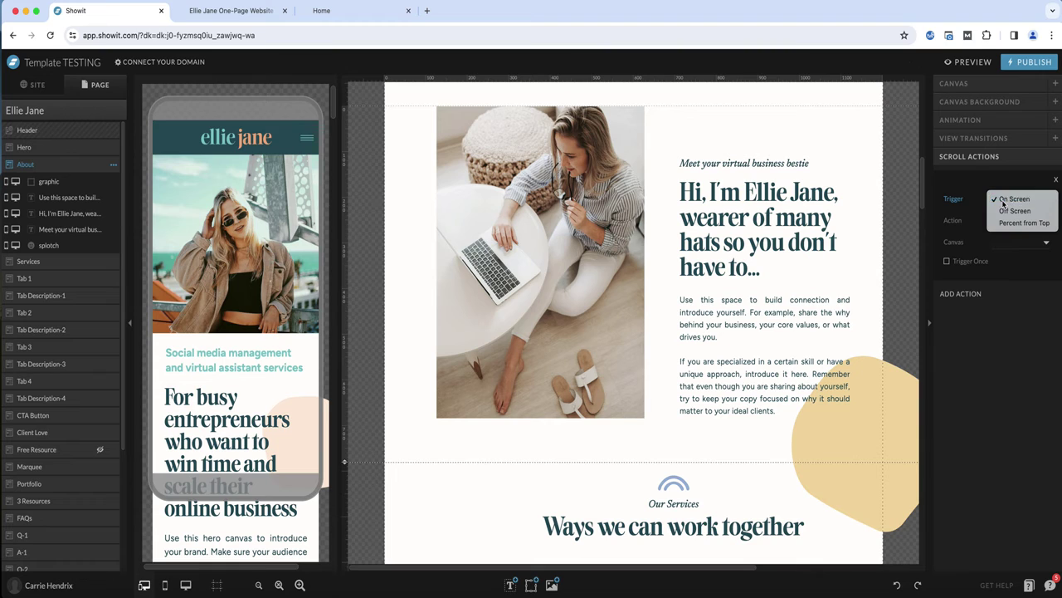
pyautogui.click(1004, 201)
pyautogui.click(1008, 221)
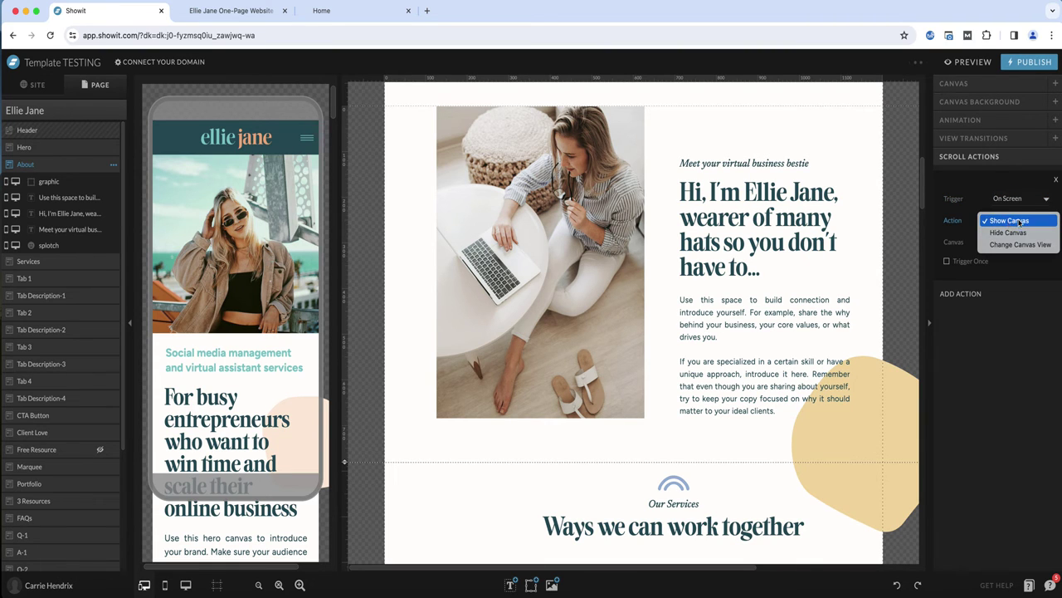
pyautogui.click(1013, 222)
pyautogui.click(1012, 221)
pyautogui.click(1012, 221)
pyautogui.click(1012, 242)
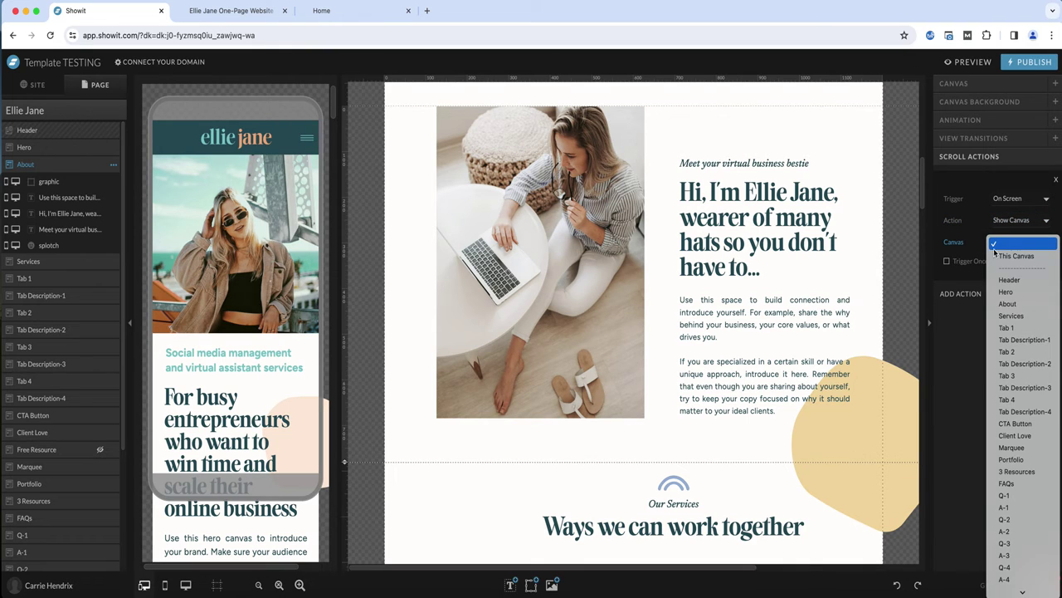
pyautogui.click(995, 251)
pyautogui.click(1010, 220)
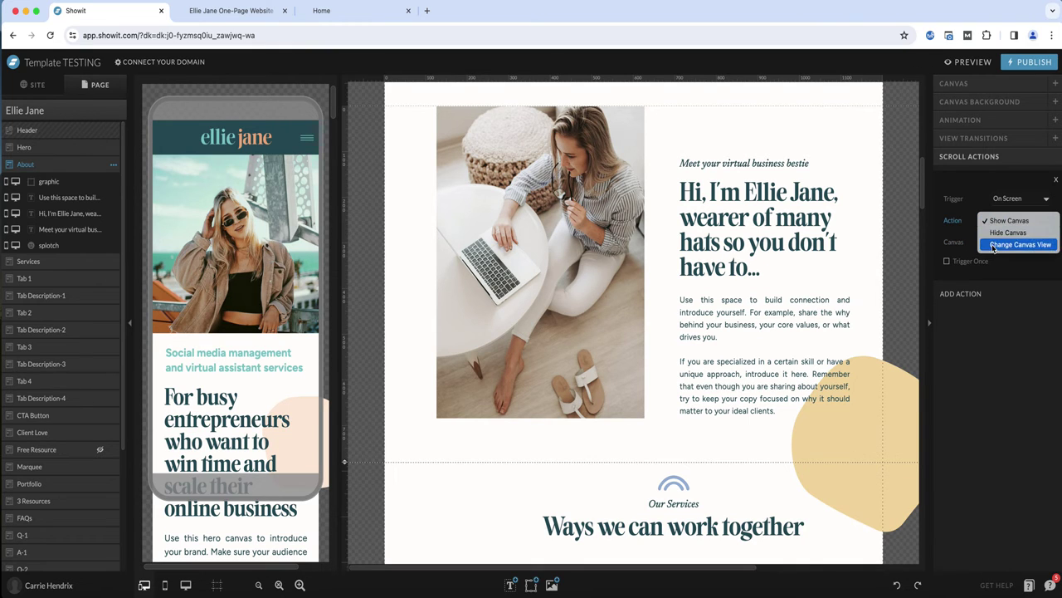
pyautogui.click(994, 246)
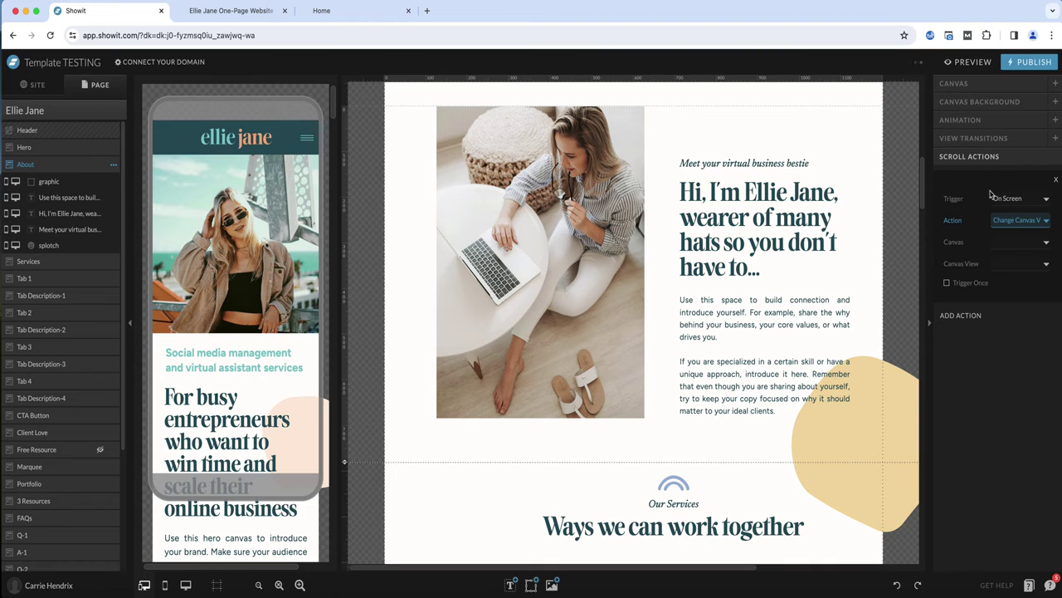
pyautogui.click(1008, 246)
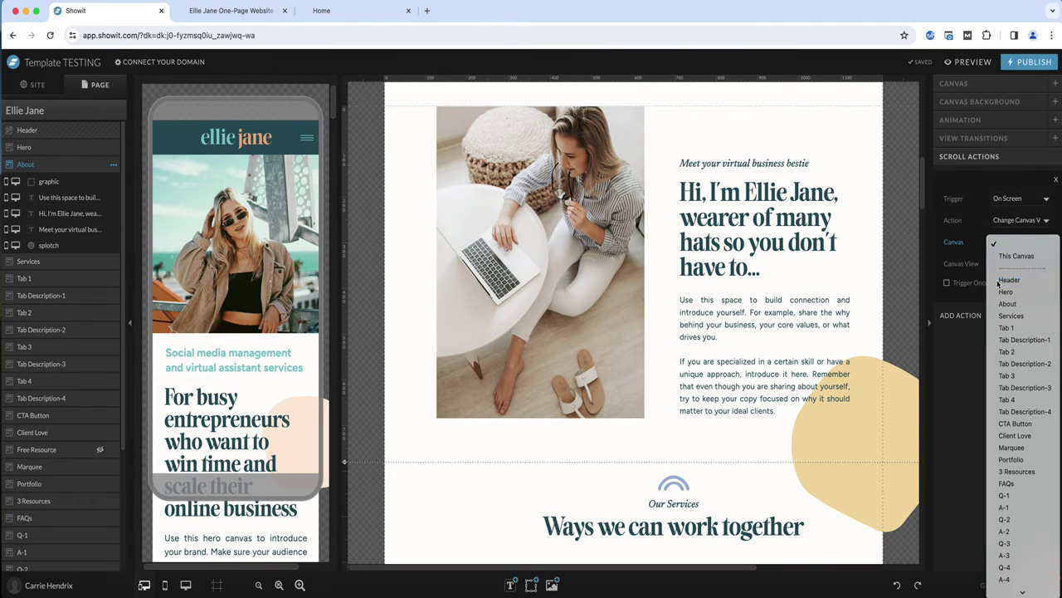
pyautogui.click(999, 285)
pyautogui.click(1000, 264)
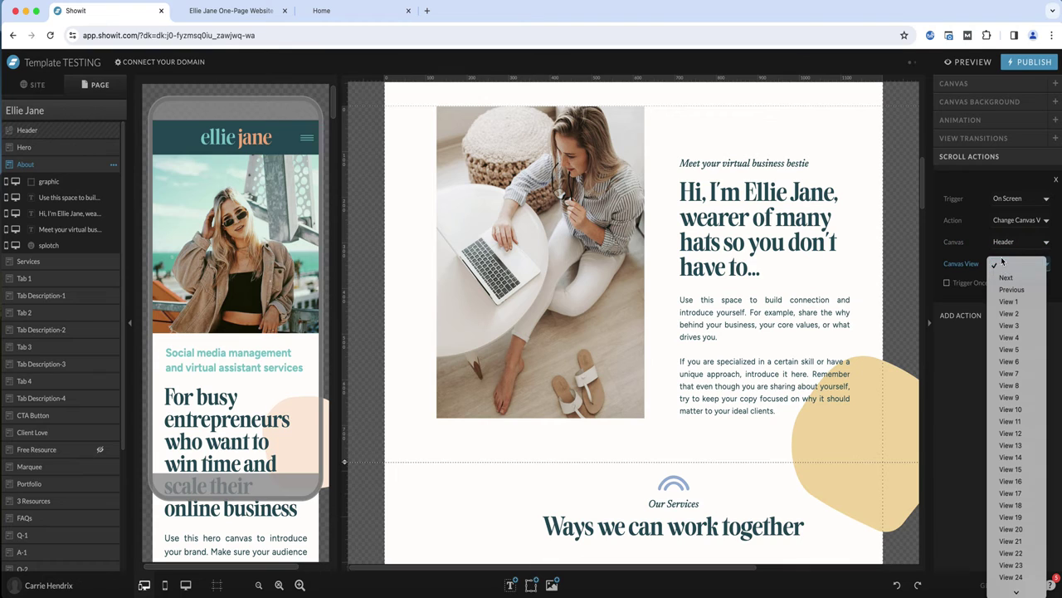
pyautogui.click(1002, 314)
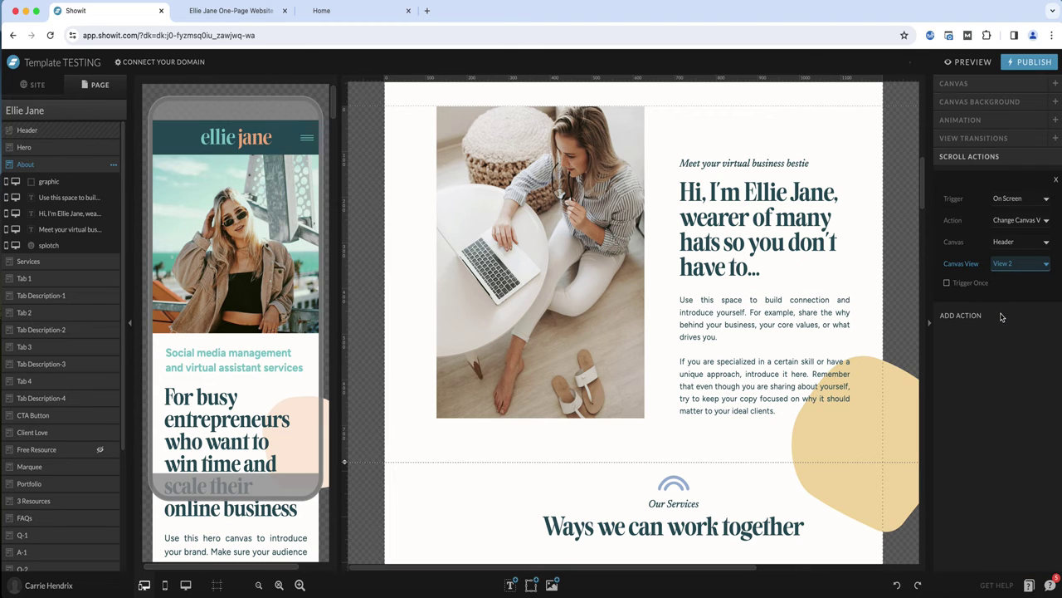
# Set the Client Love canvas's scroll action to change the Header canvas to View 4
pyautogui.click(757, 270)
pyautogui.scroll(-2, 747, 281)
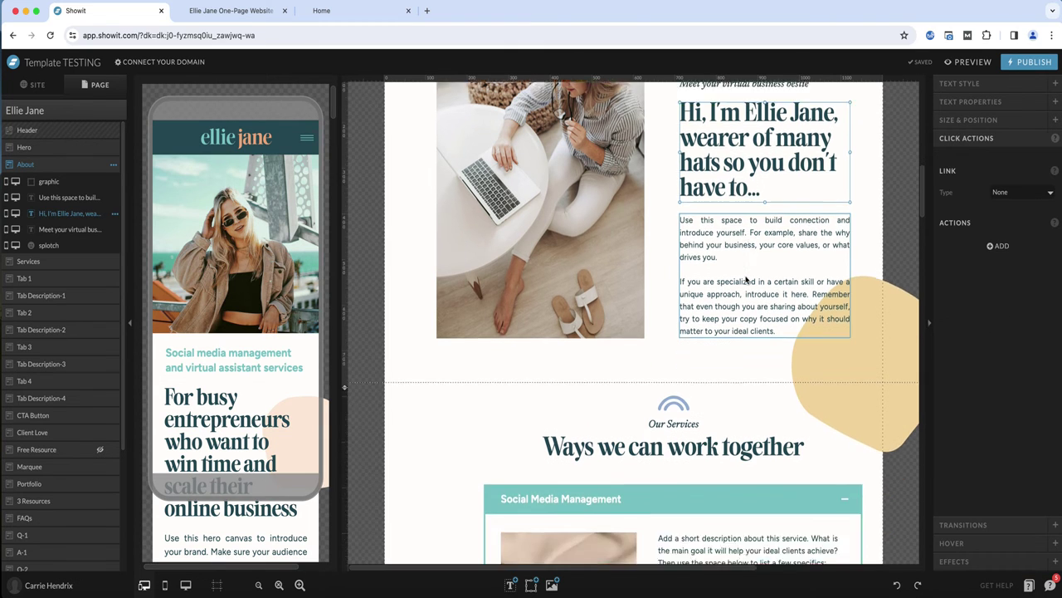
pyautogui.scroll(-8, 746, 281)
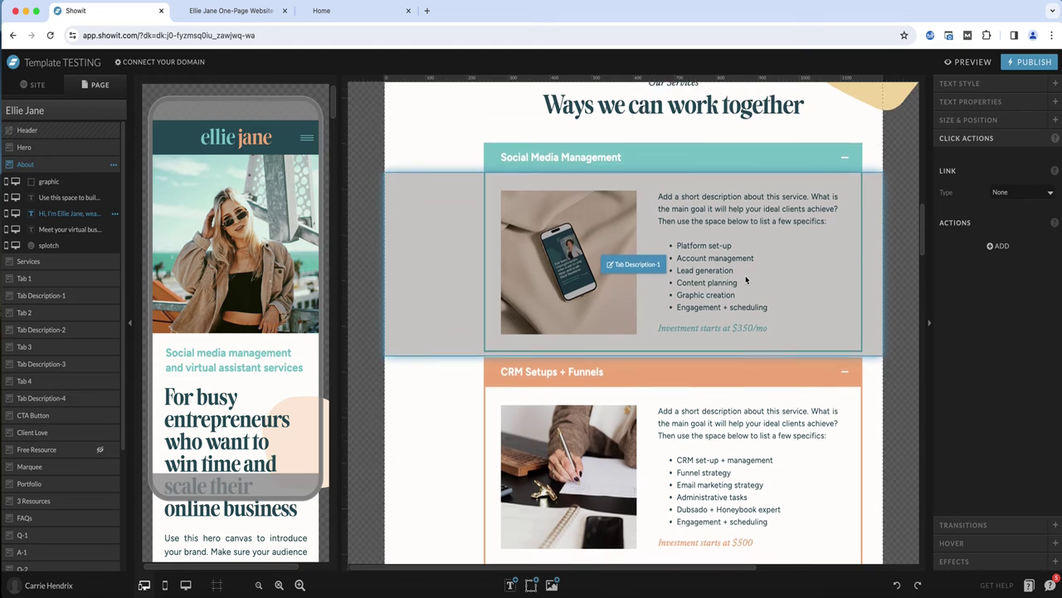
pyautogui.scroll(-20, 745, 281)
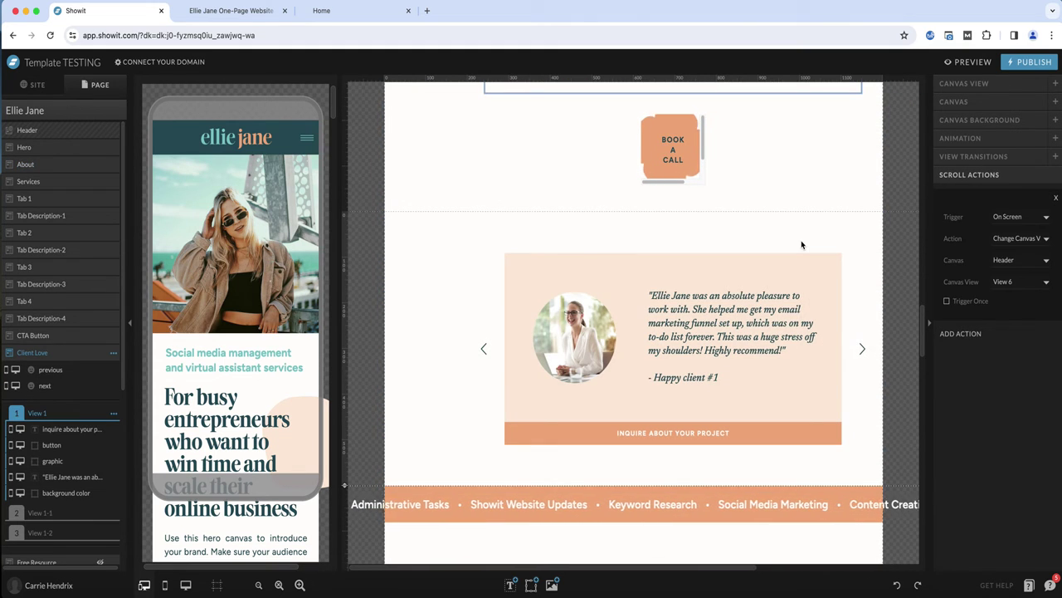
pyautogui.click(802, 243)
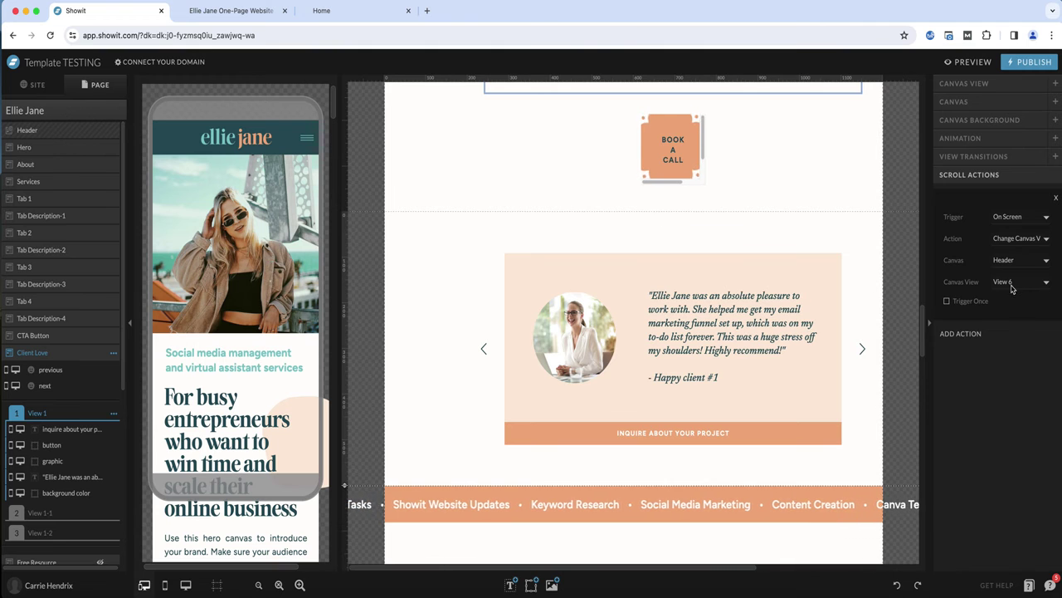
pyautogui.scroll(20, 653, 239)
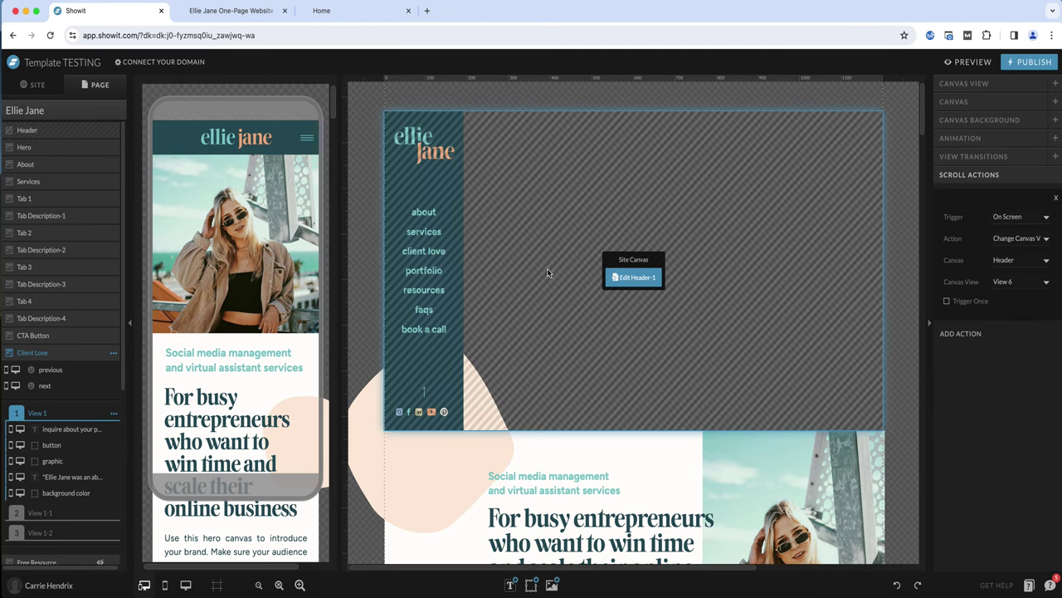
pyautogui.scroll(-20, 548, 272)
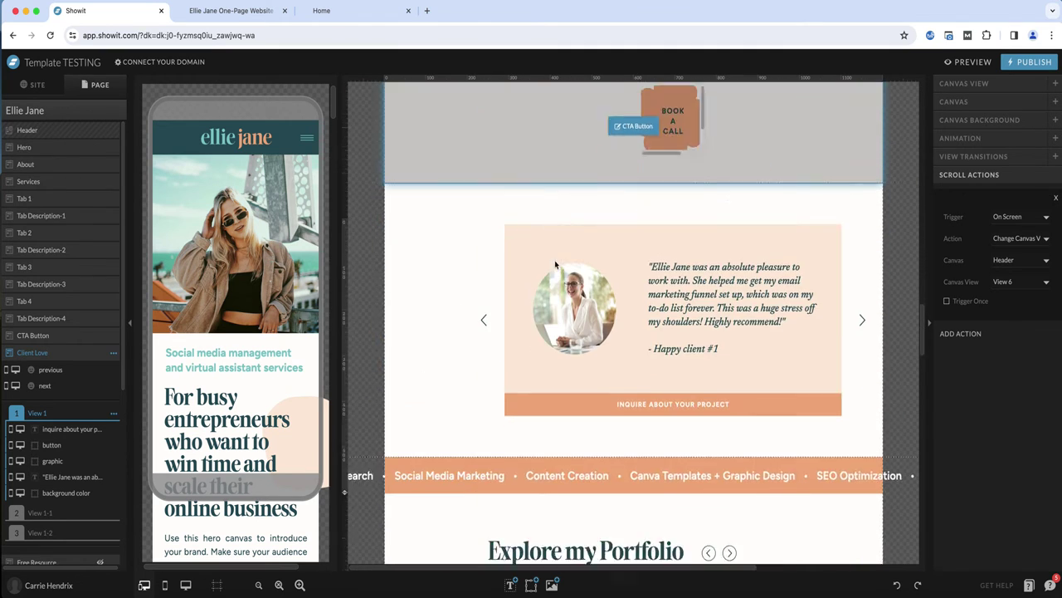
pyautogui.scroll(-3, 555, 262)
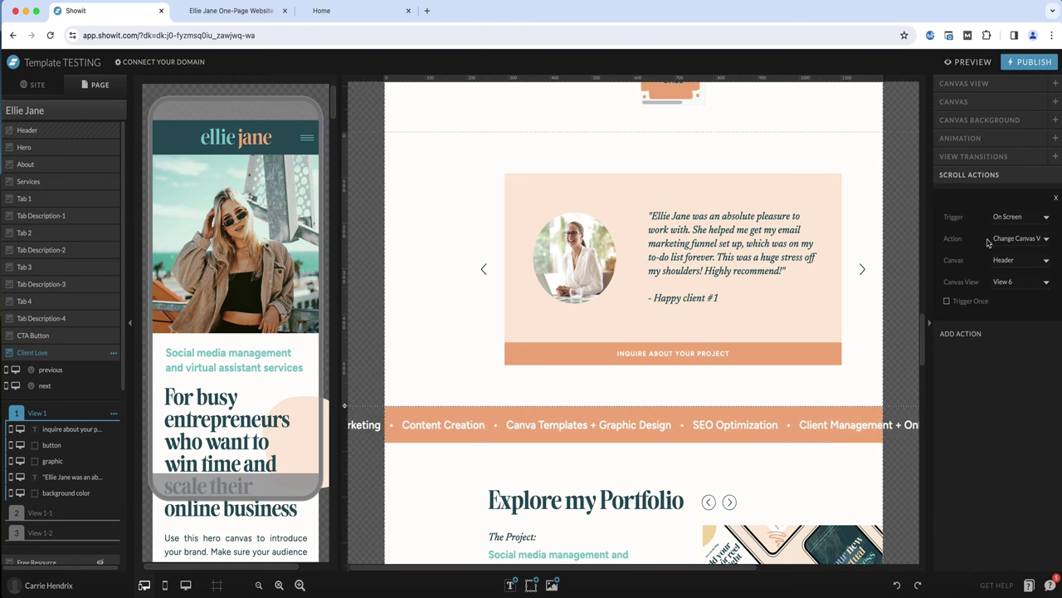
pyautogui.click(985, 286)
pyautogui.click(977, 260)
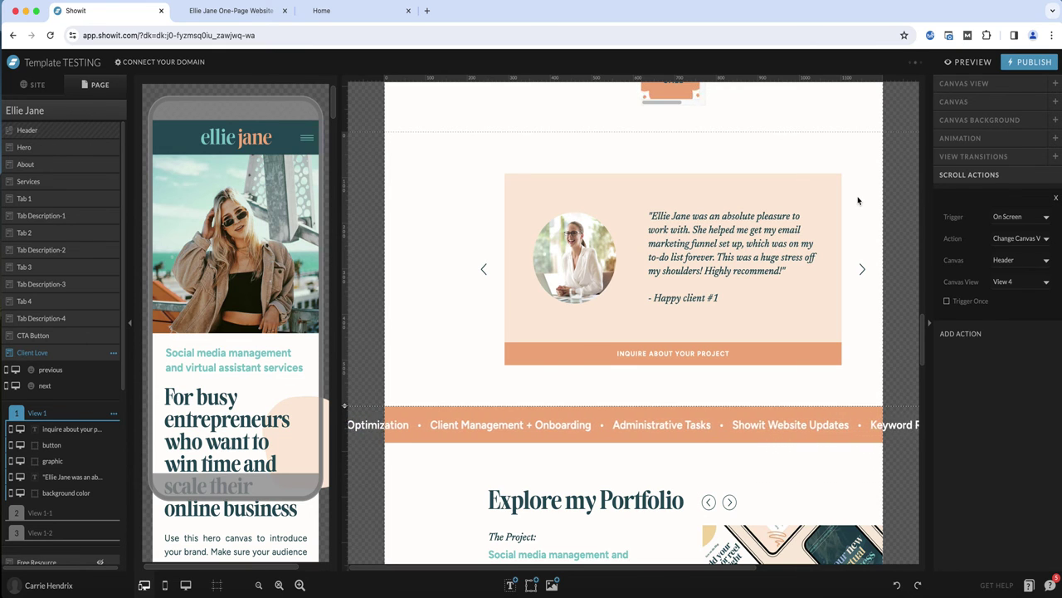
# Open the Mini Ellie Jane site's header canvas and inspect the hamburger icon's click action
pyautogui.scroll(20, 858, 200)
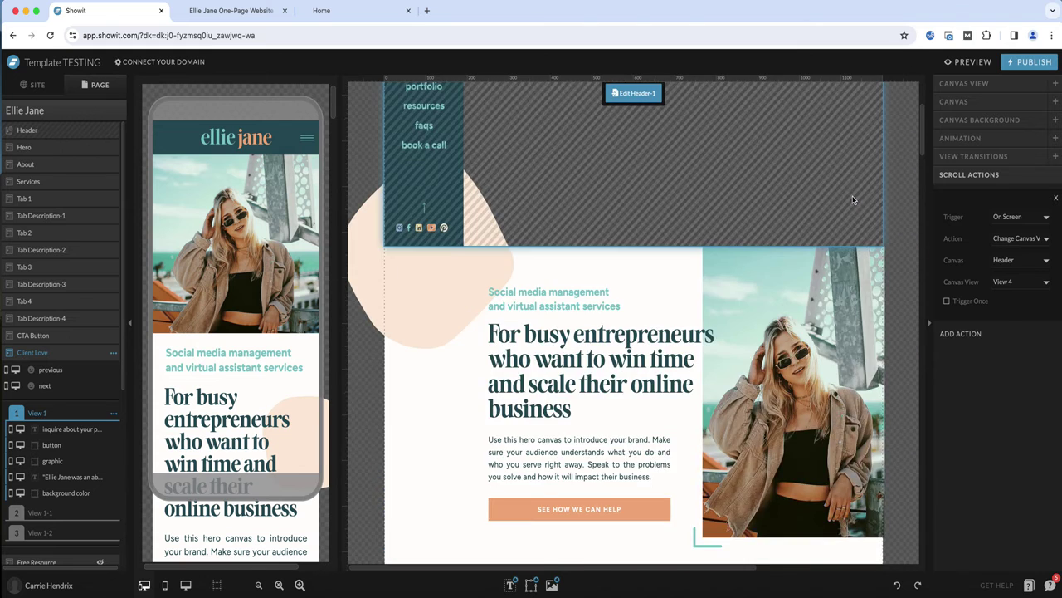
pyautogui.scroll(4, 853, 199)
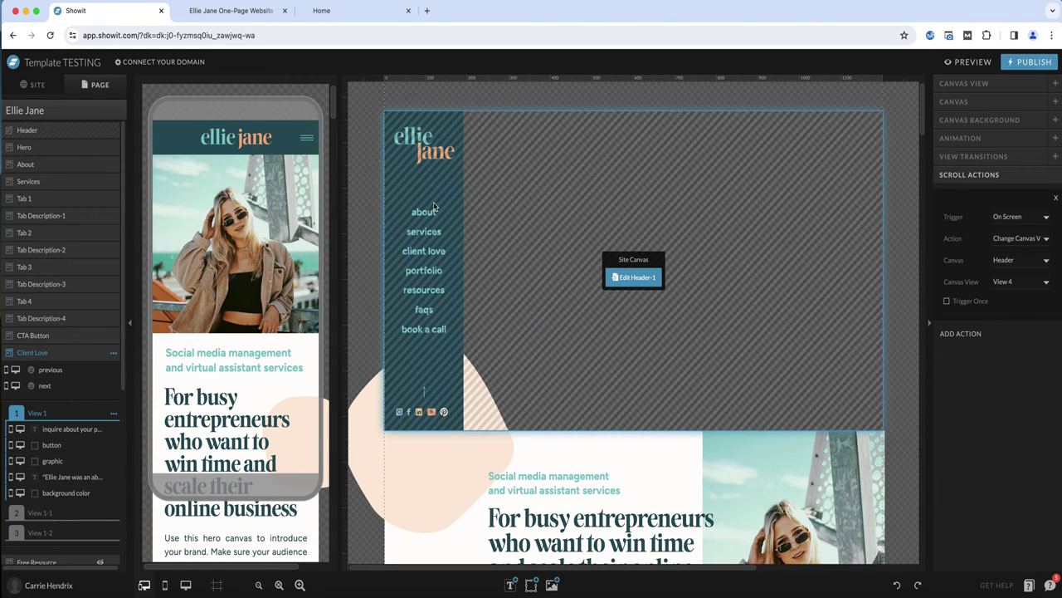
pyautogui.click(498, 203)
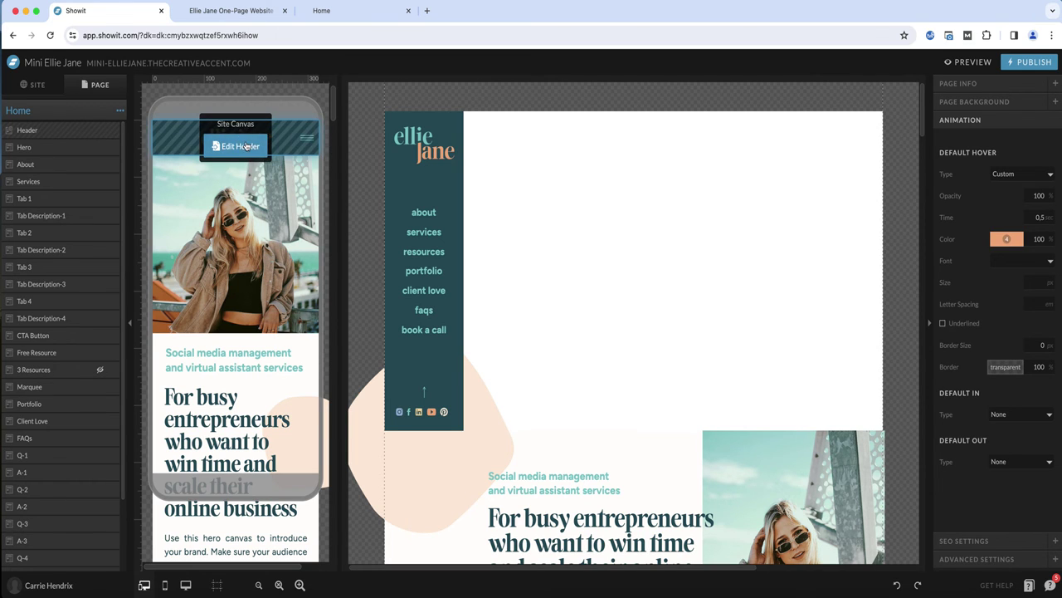
pyautogui.click(237, 142)
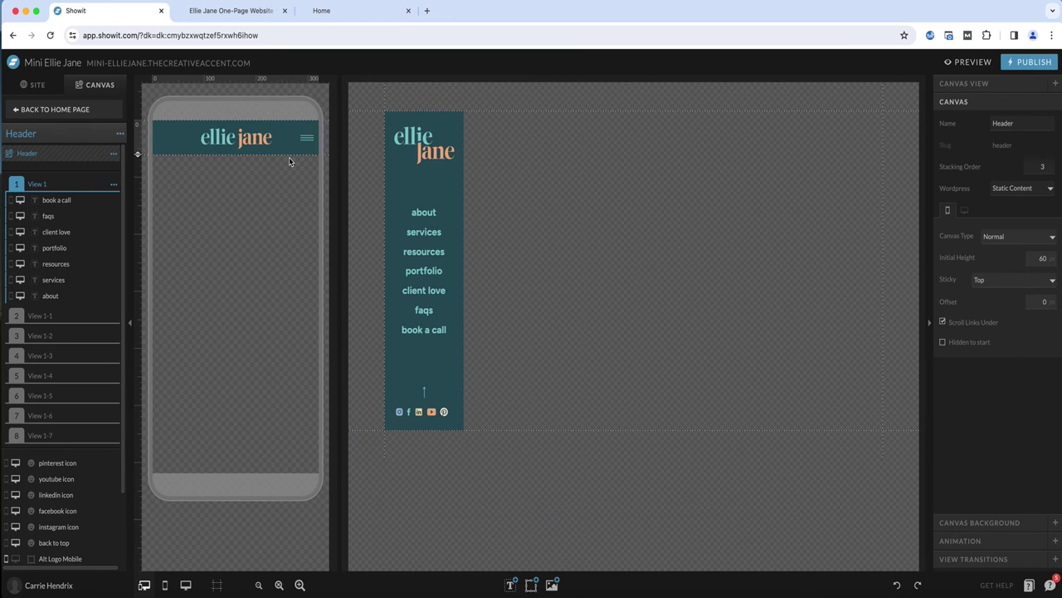
pyautogui.click(306, 138)
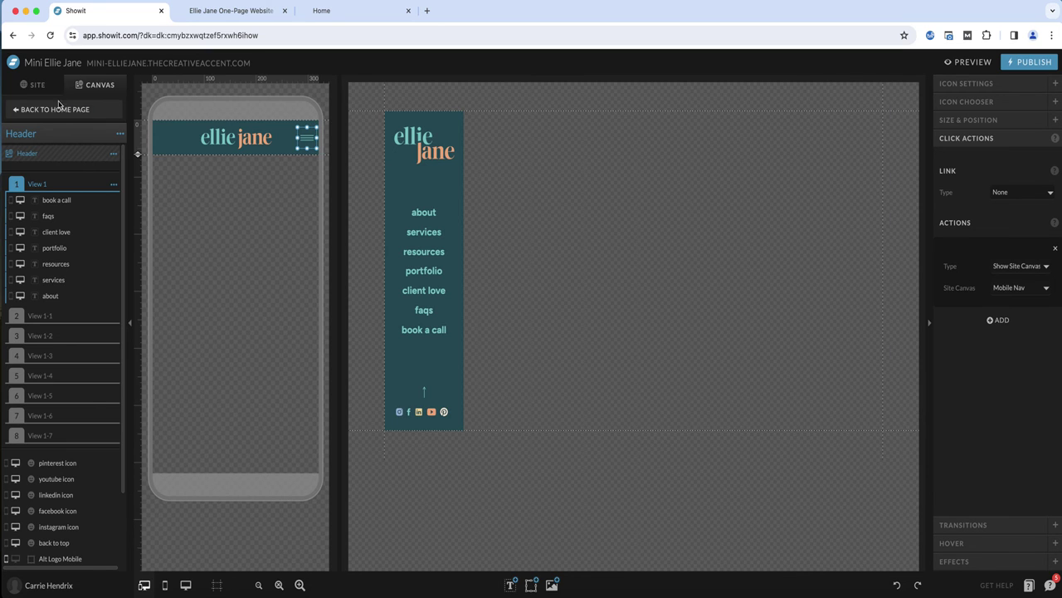
# Open the Mobile Nav canvas and review the link settings of its Home, About, Services and Resources items
pyautogui.scroll(-1, 62, 109)
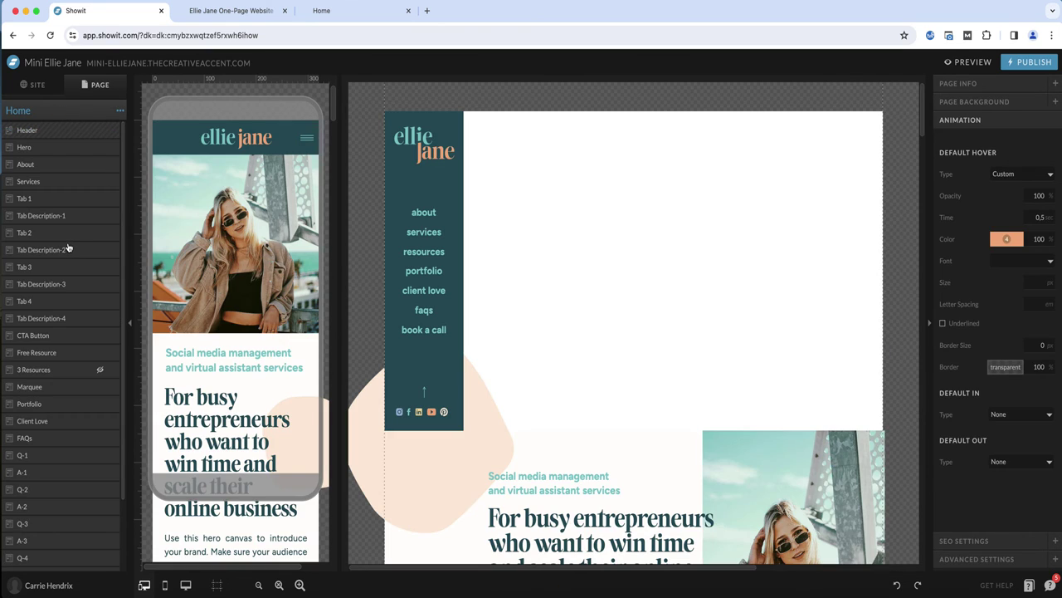
pyautogui.scroll(-3, 68, 249)
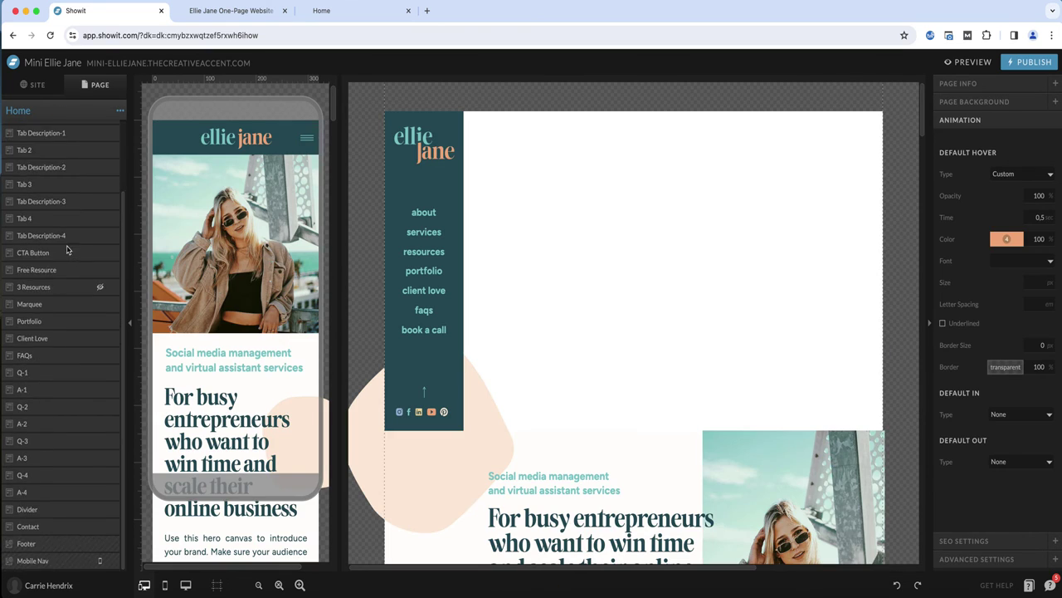
pyautogui.click(27, 561)
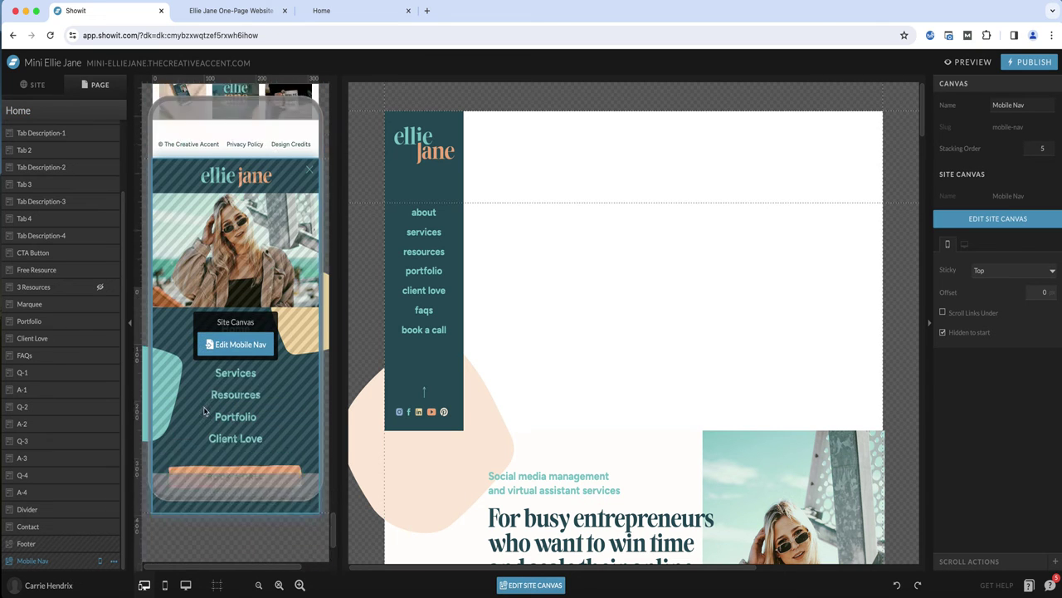
pyautogui.click(237, 321)
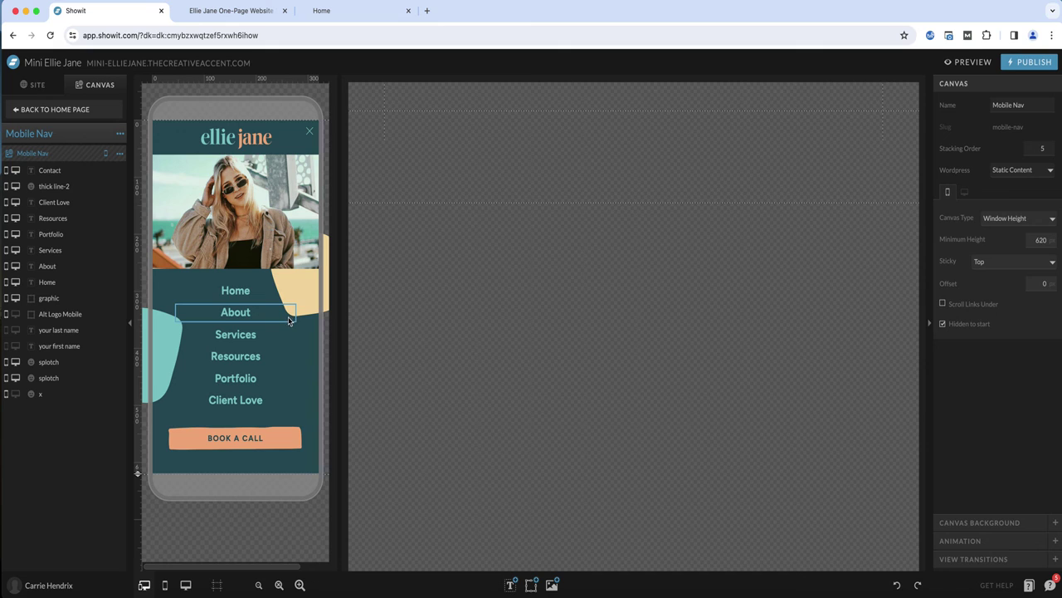
pyautogui.click(237, 292)
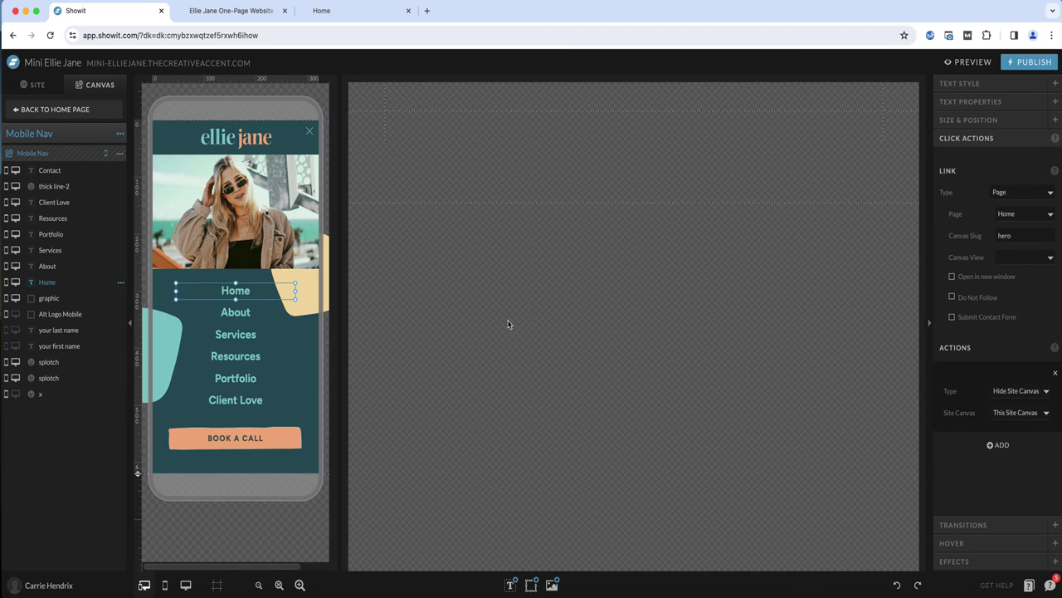
pyautogui.click(238, 315)
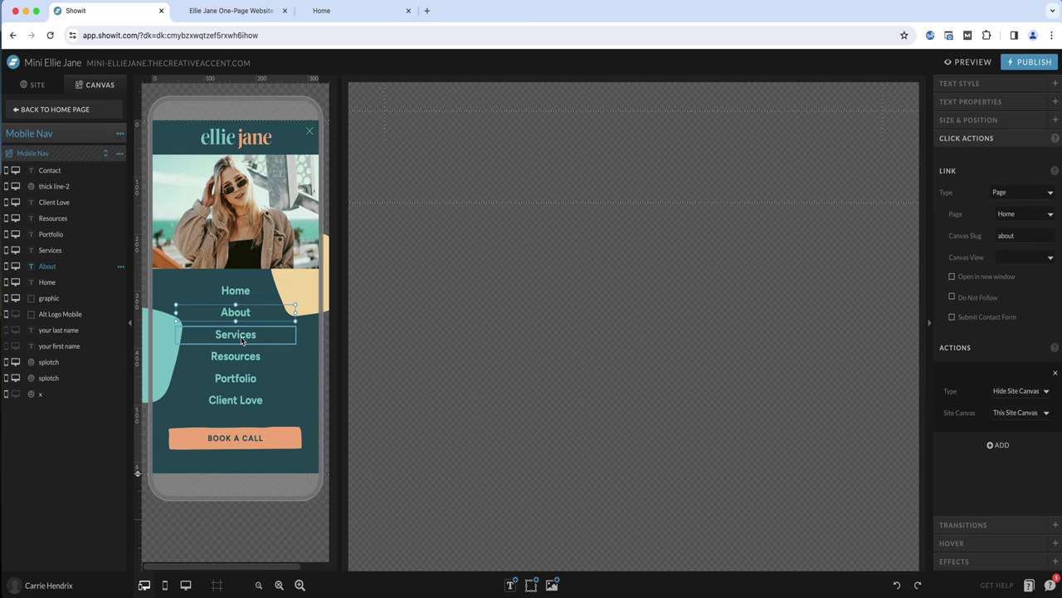
pyautogui.click(241, 338)
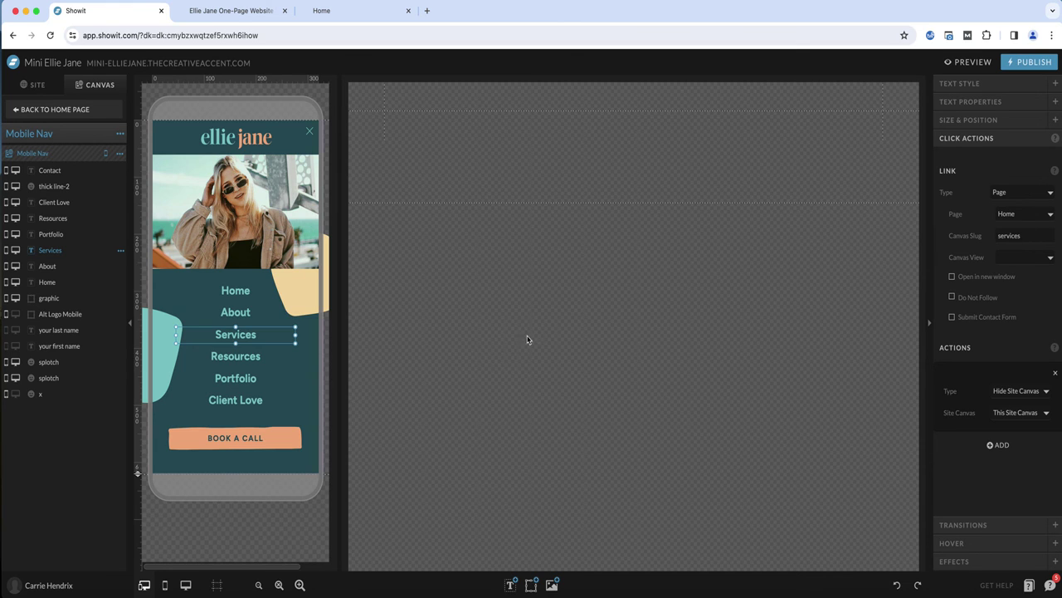
pyautogui.click(264, 357)
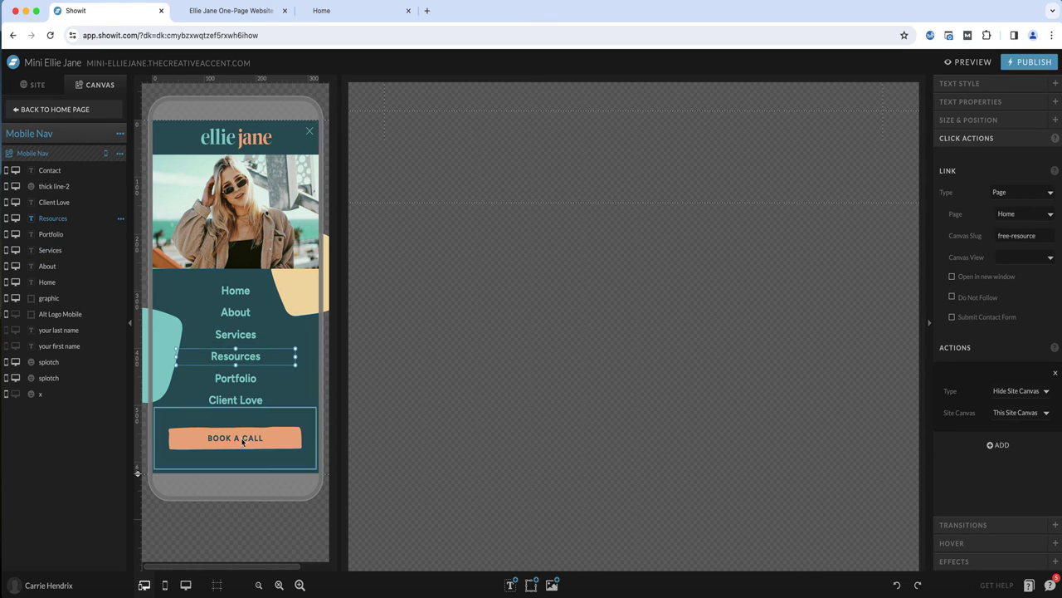
pyautogui.click(1018, 193)
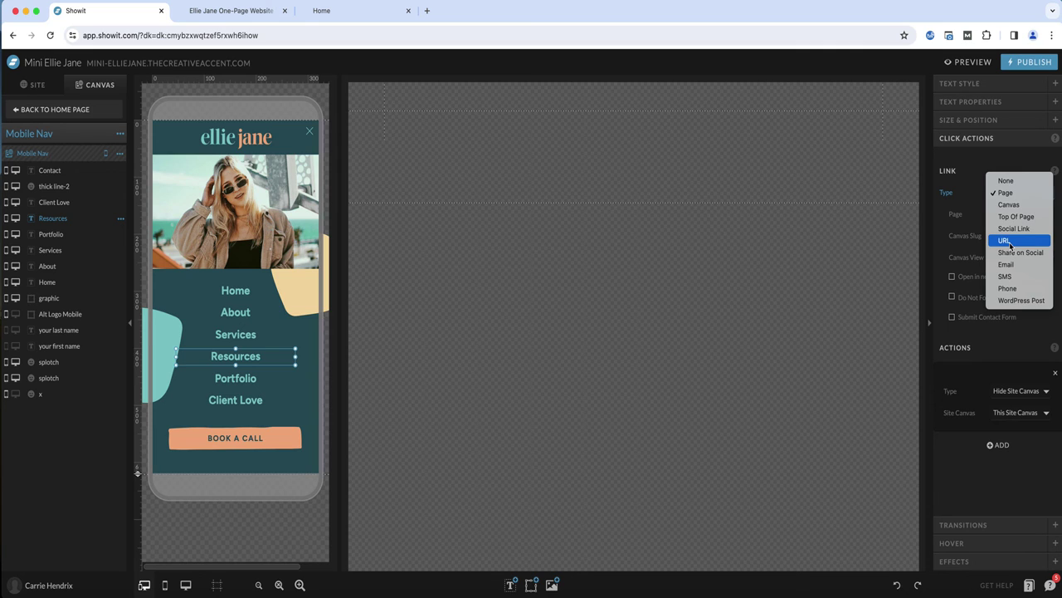
pyautogui.click(969, 165)
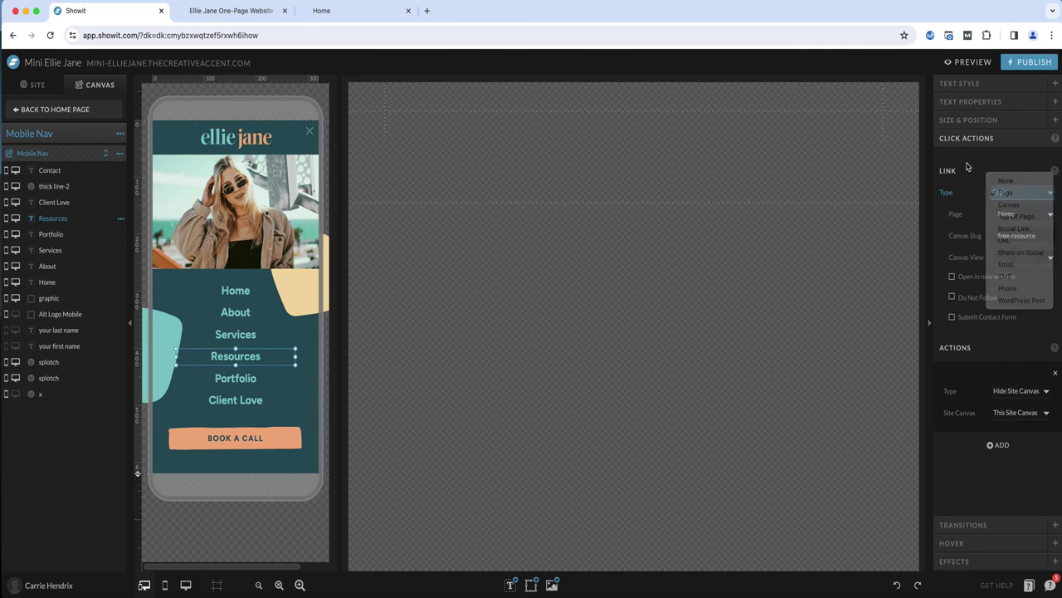